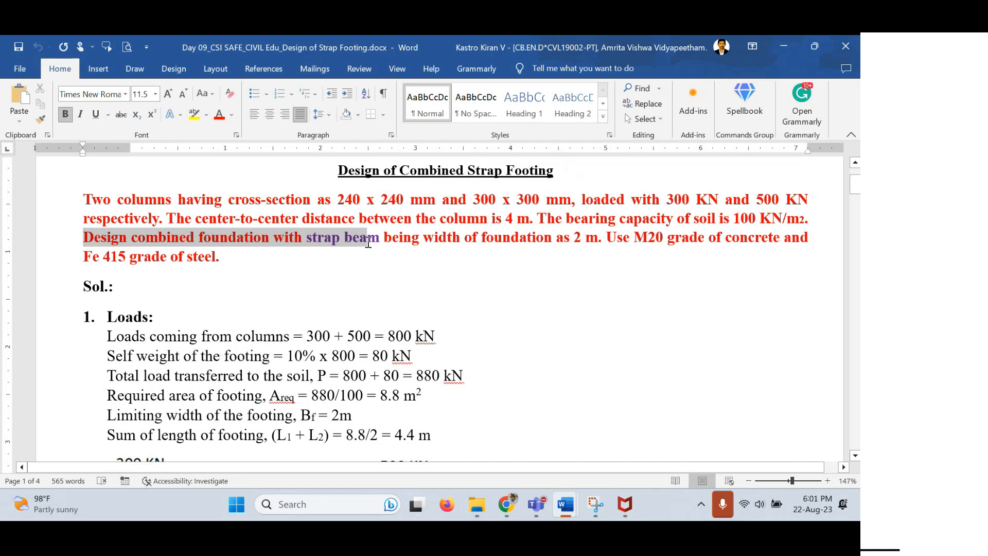
Review the strap footing problem statement, the load and footing-size calculations, and the slab's shear and reinforcement checks
left_click_drag(369, 244, 603, 242)
left_click(413, 237)
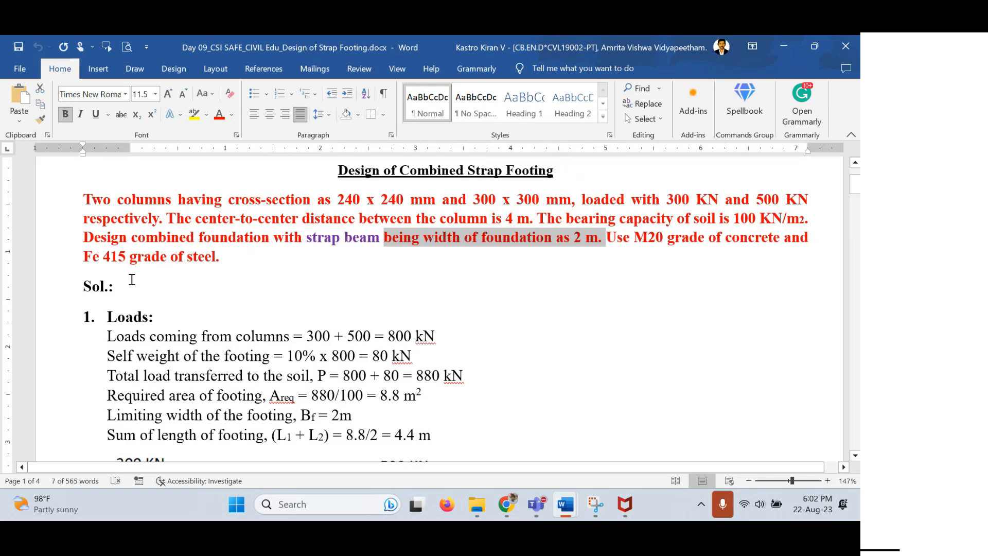
scroll(165, 272, "down", 2)
scroll(105, 208, "down", 1)
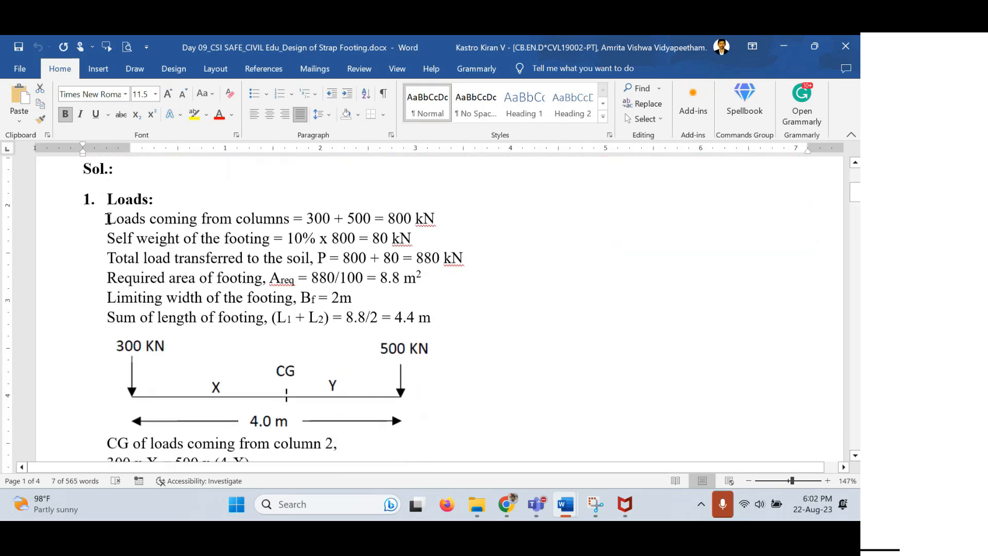
left_click(107, 175)
left_click(412, 299, "shift")
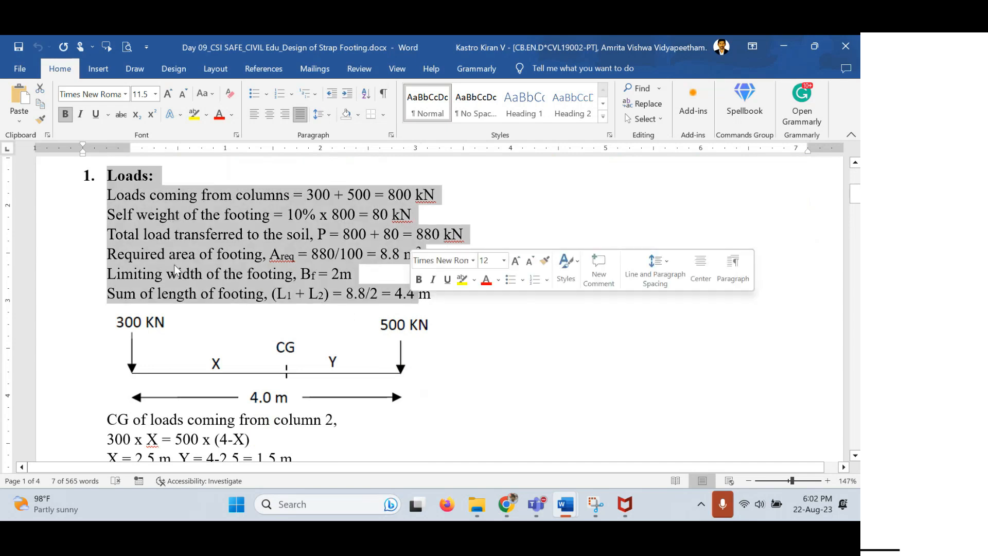
scroll(202, 281, "down", 4)
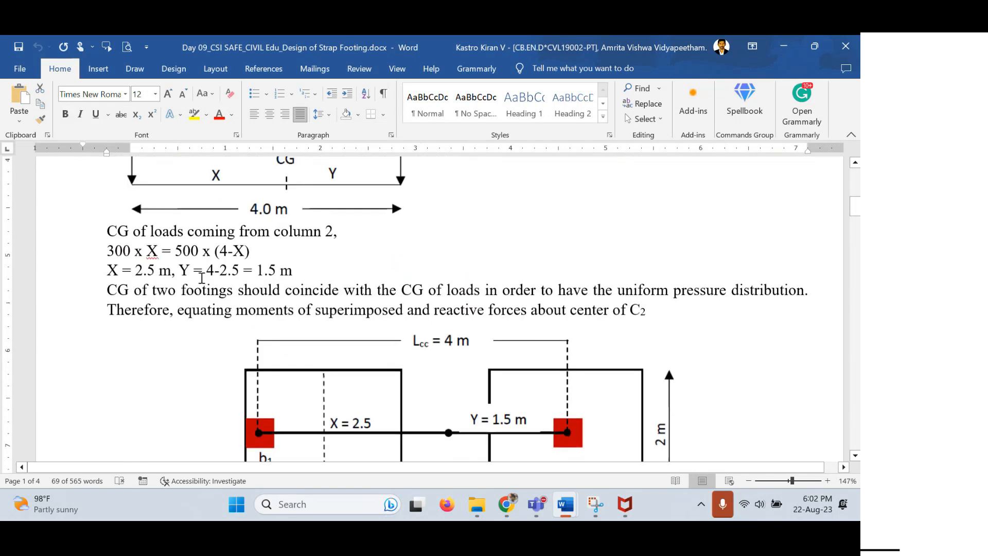
scroll(201, 278, "down", 9)
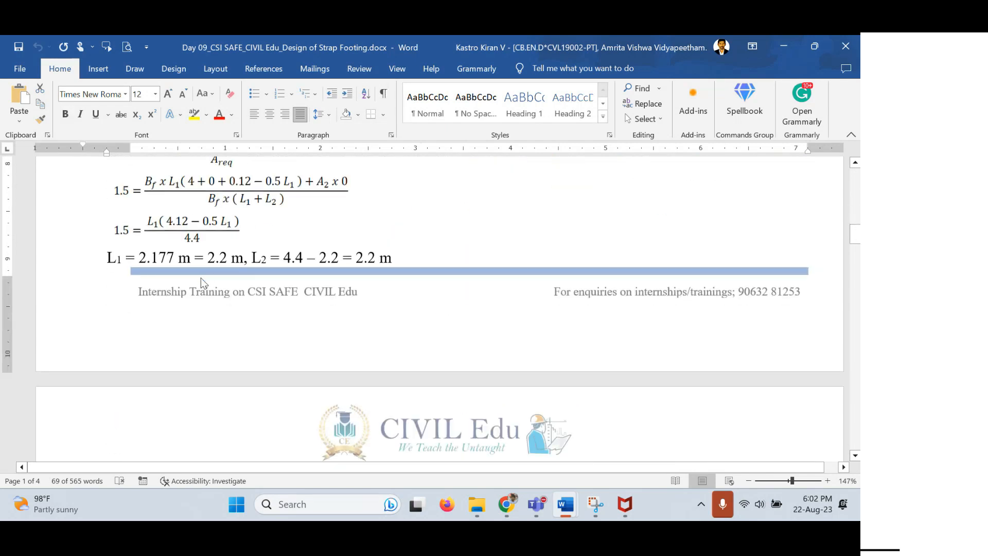
scroll(201, 282, "down", 10)
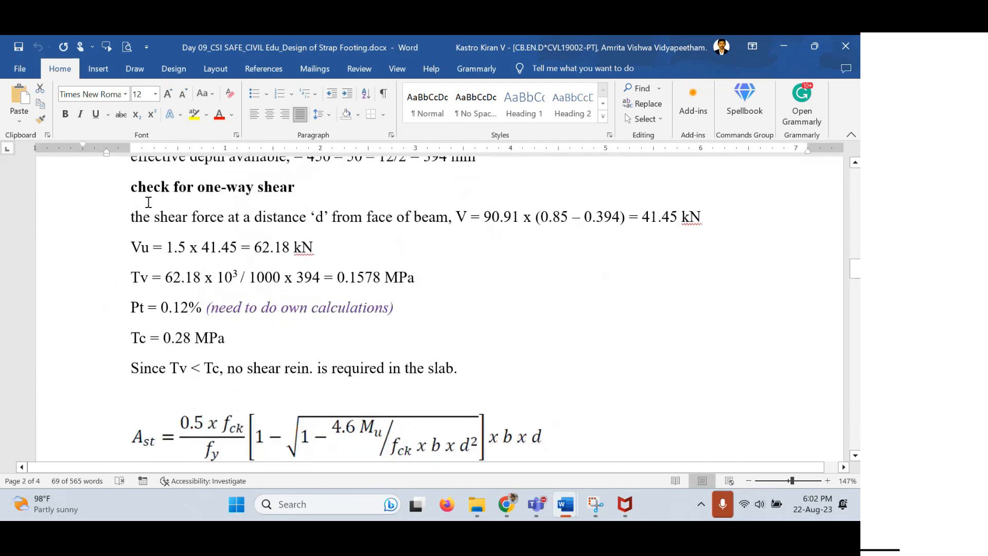
left_click_drag(148, 202, 330, 280)
scroll(222, 288, "down", 3)
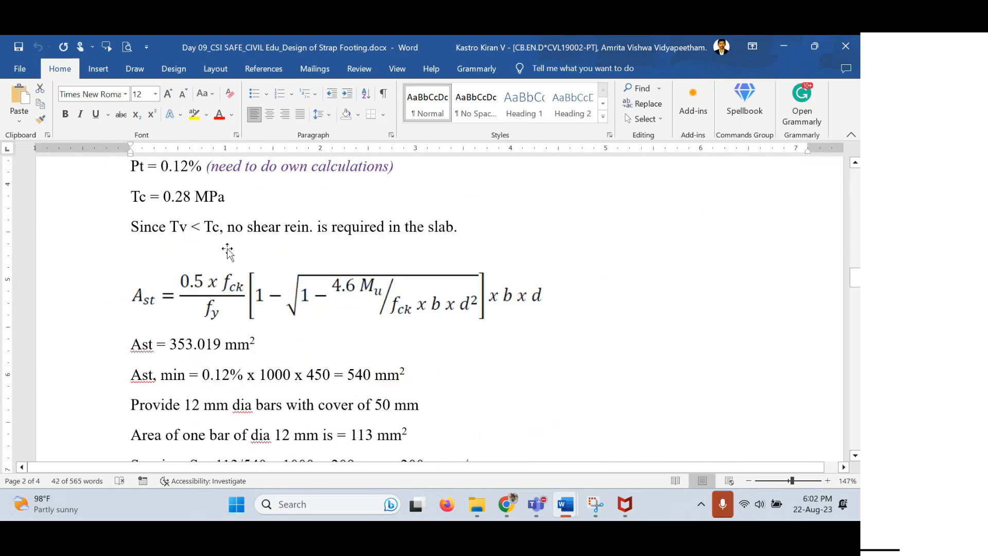
scroll(215, 324, "down", 4)
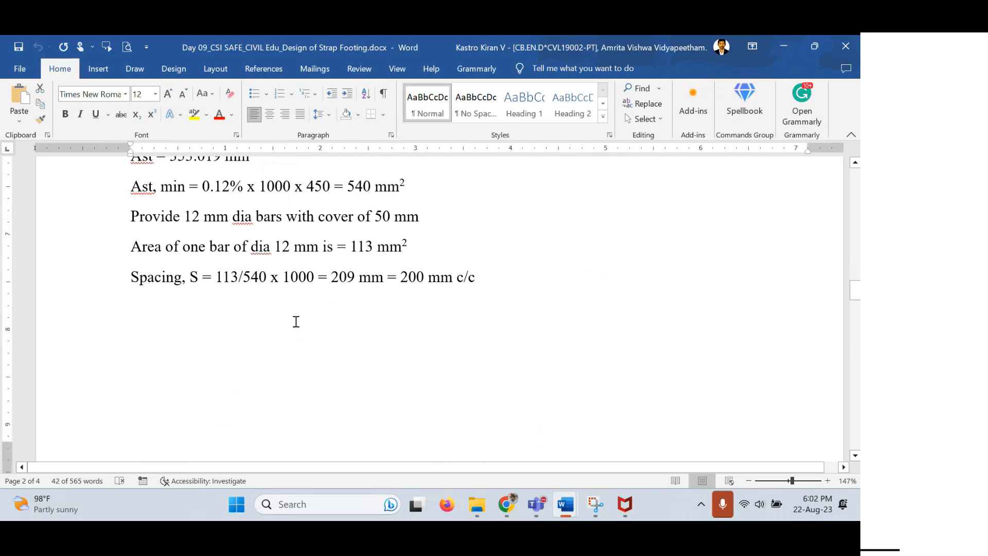
scroll(296, 321, "down", 15)
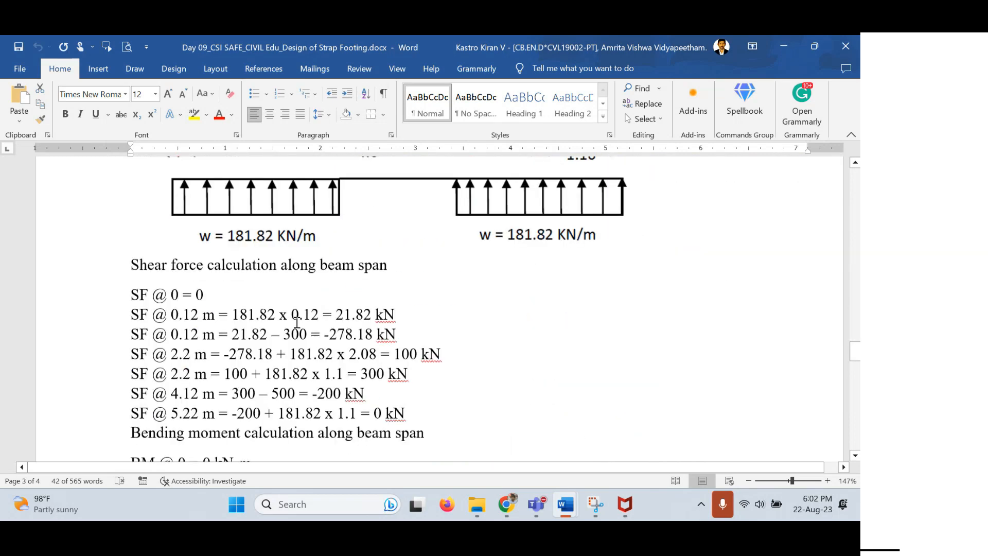
Examine the shear force and bending moment calculations along the beam span and their diagrams at the end of the document
scroll(296, 323, "down", 2)
left_click(264, 259)
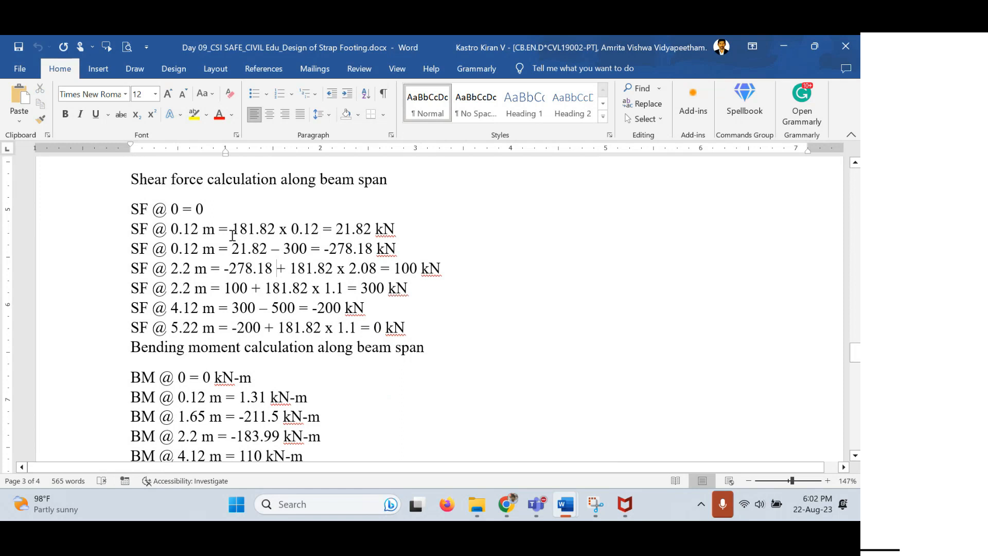
scroll(177, 272, "up", 1)
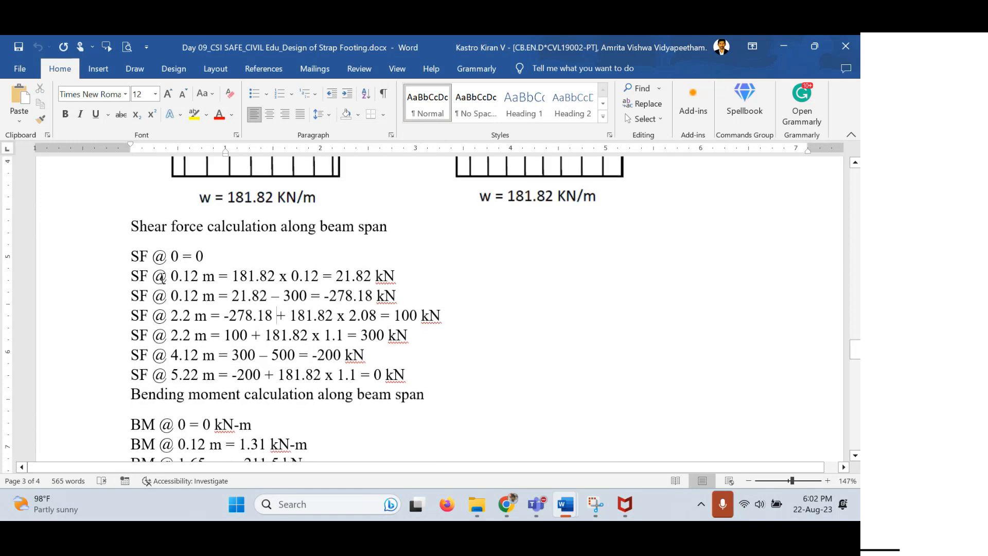
left_click_drag(134, 256, 284, 432)
scroll(285, 433, "down", 3)
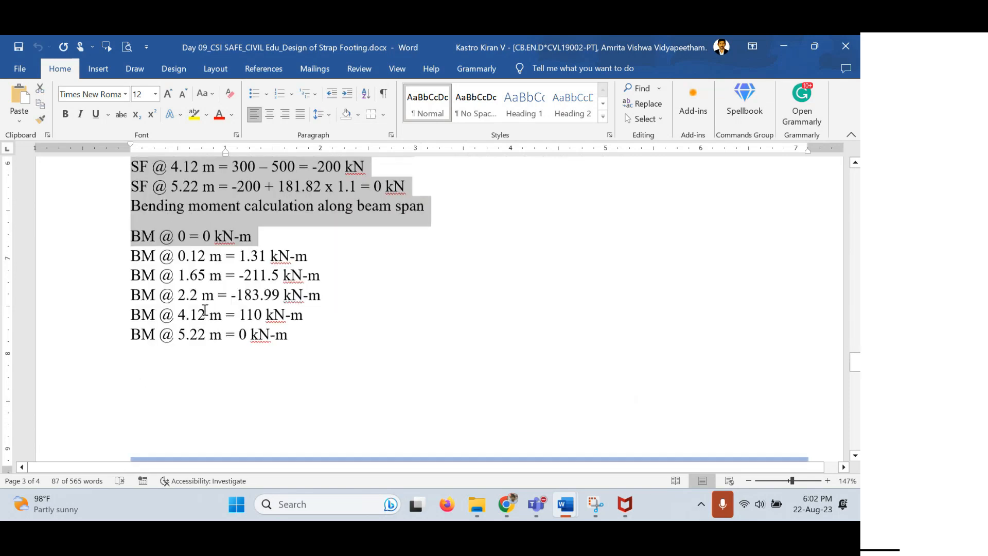
scroll(269, 324, "down", 4)
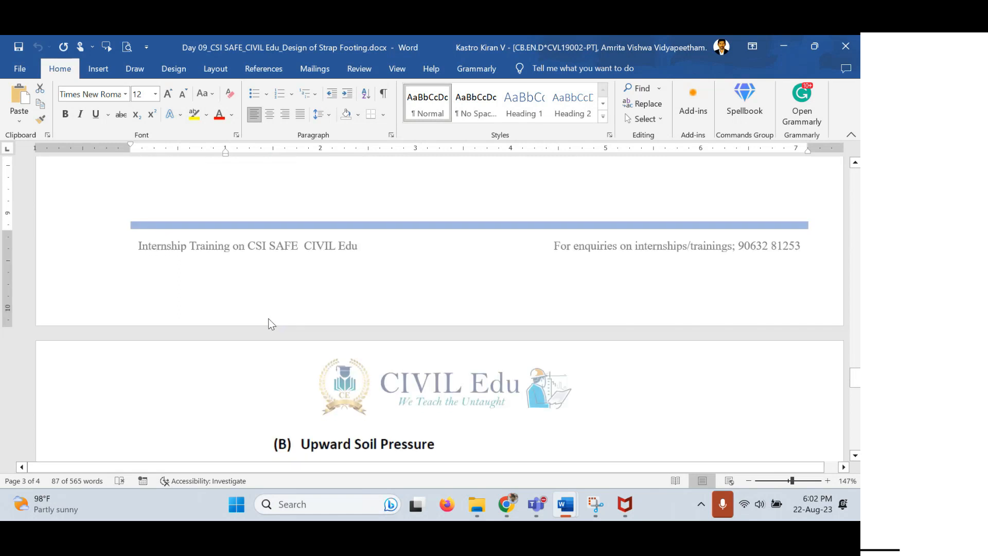
scroll(268, 322, "down", 6)
scroll(298, 321, "up", 1)
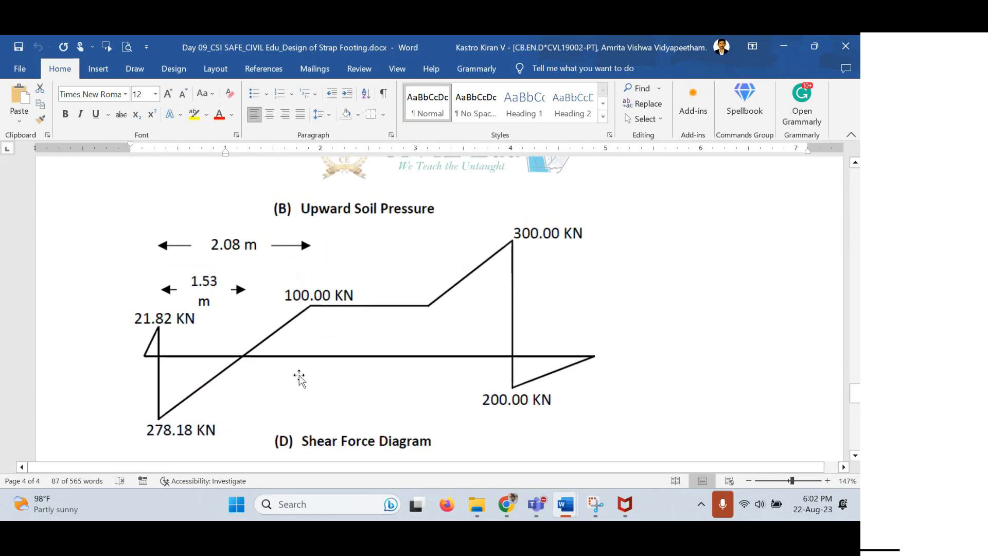
scroll(299, 377, "down", 2)
scroll(298, 376, "down", 5)
scroll(298, 376, "up", 1)
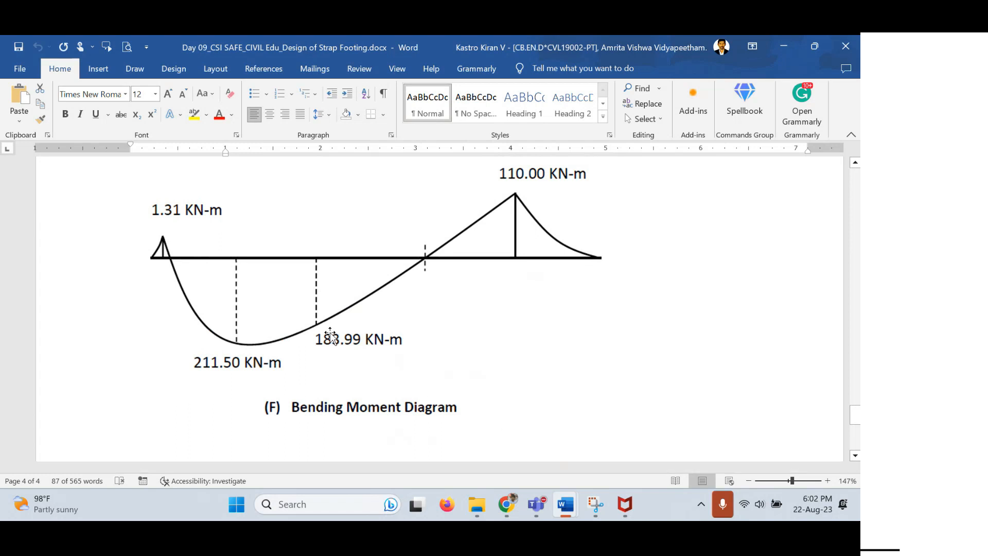
scroll(339, 338, "down", 3)
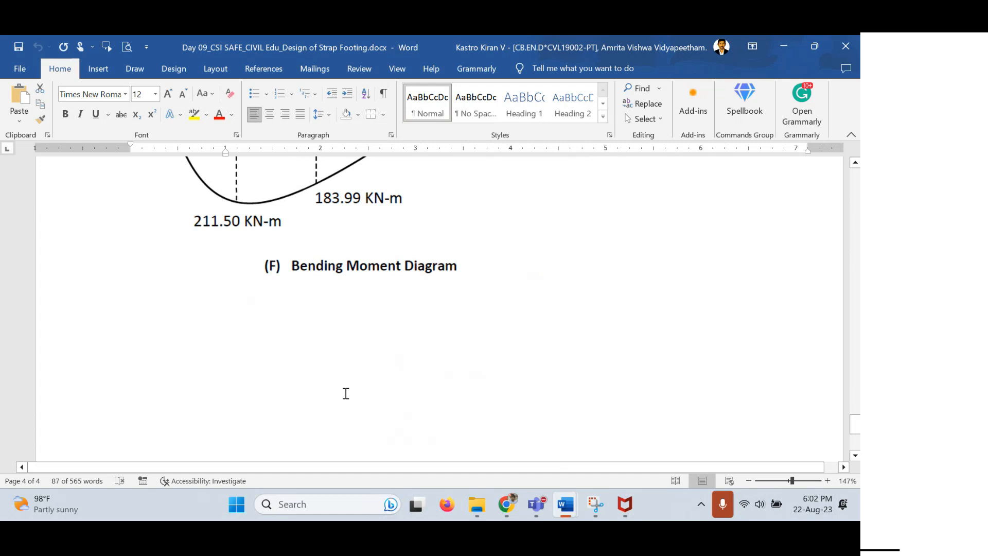
Add the bold heading "Design of strap beam:" below the bending moment diagram and start a non-bold line under it
left_click(339, 330)
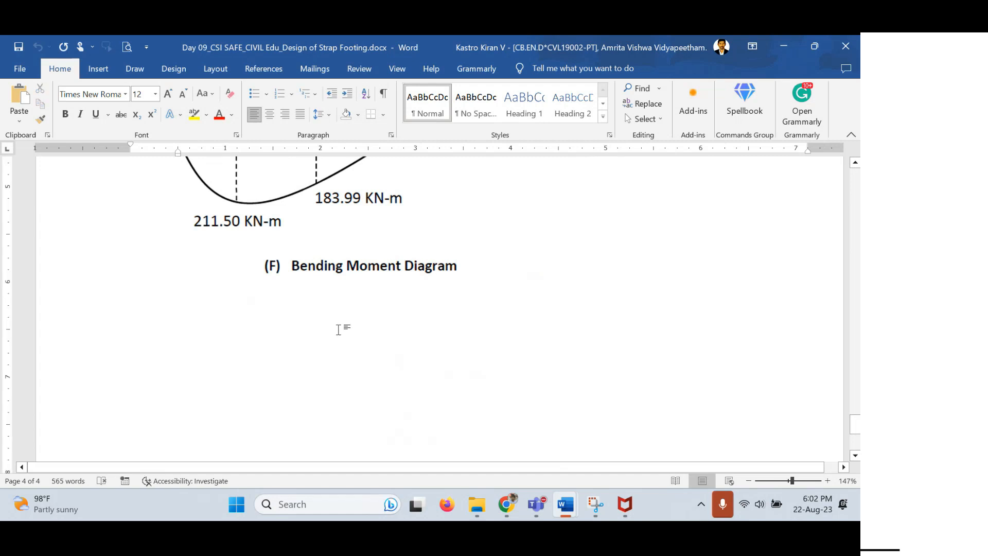
key("ctrl+b")
type("Design o")
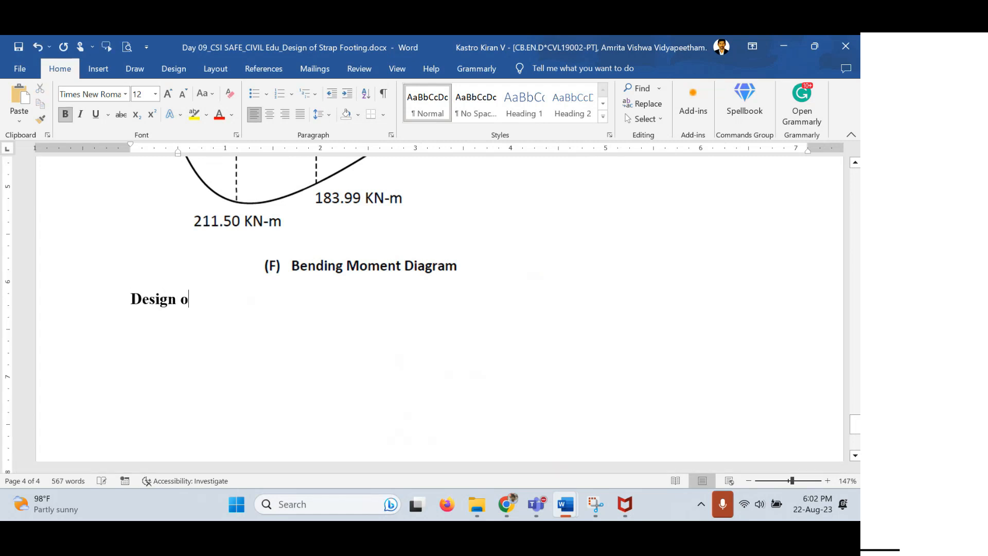
key("BackSpace")
type("of st")
type("rap be")
key("BackSpace")
type("ap beam")
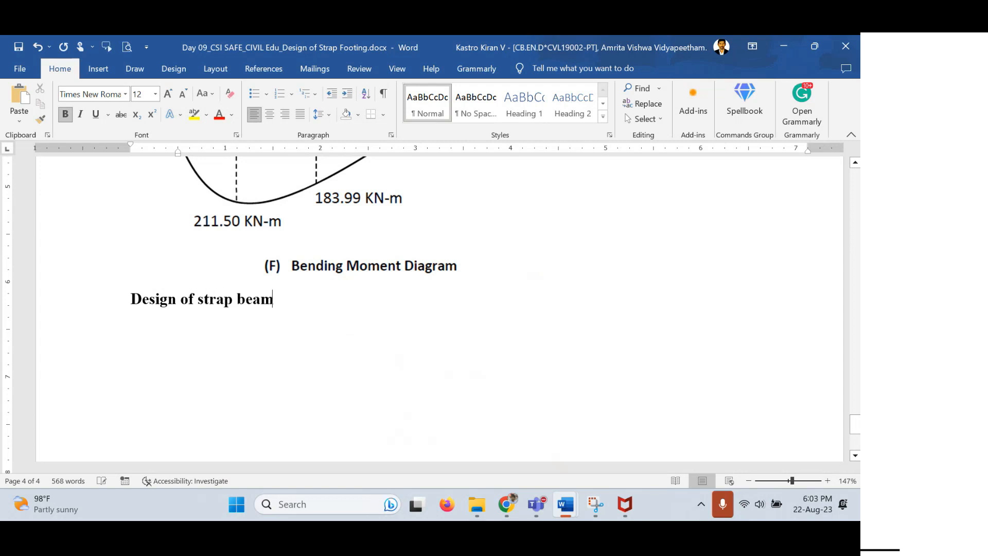
type(":")
key("Return")
key("ctrl+b")
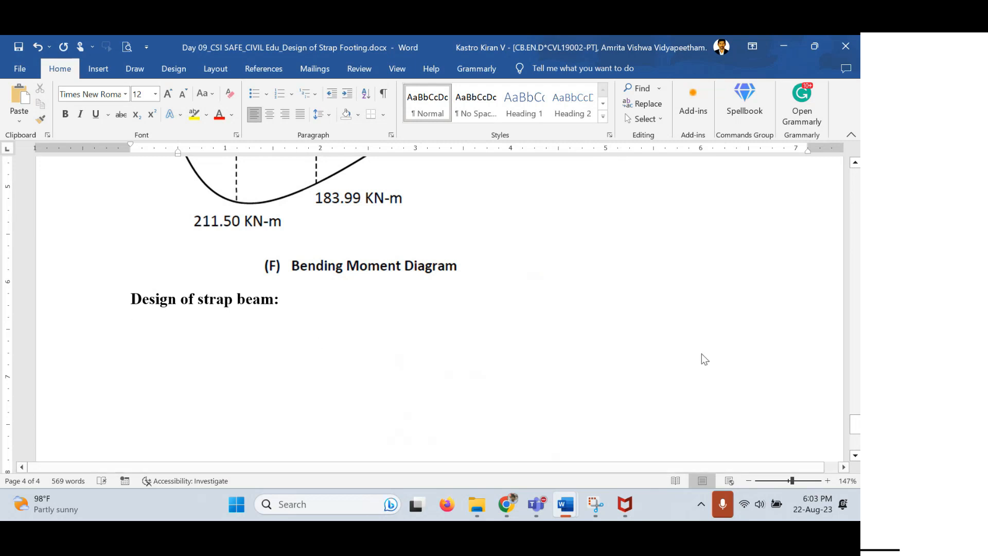
Examine the bending moment diagram and the bending moments listed along the beam span, highlighting the entry at 1.65 m
scroll(369, 333, "down", 1)
scroll(385, 336, "down", 1)
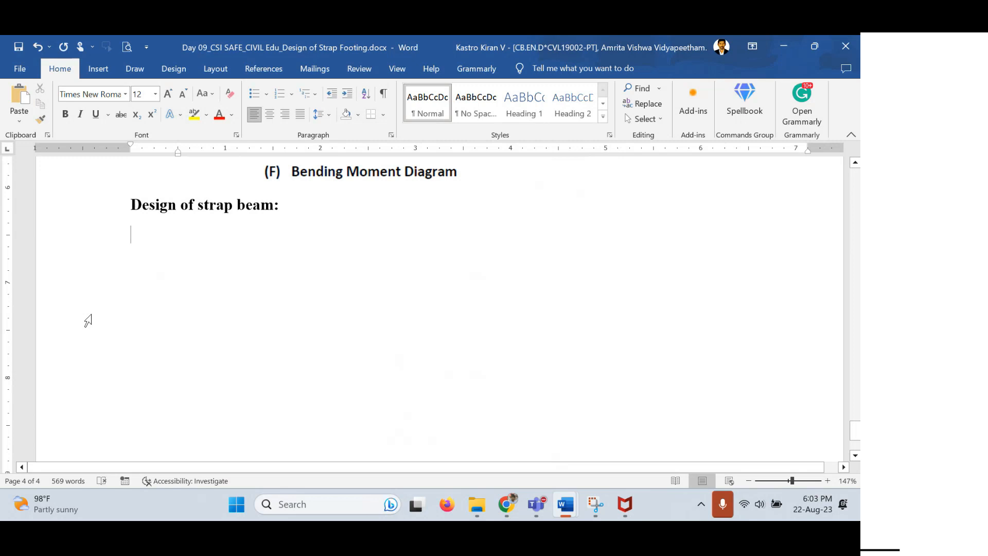
scroll(88, 321, "up", 6)
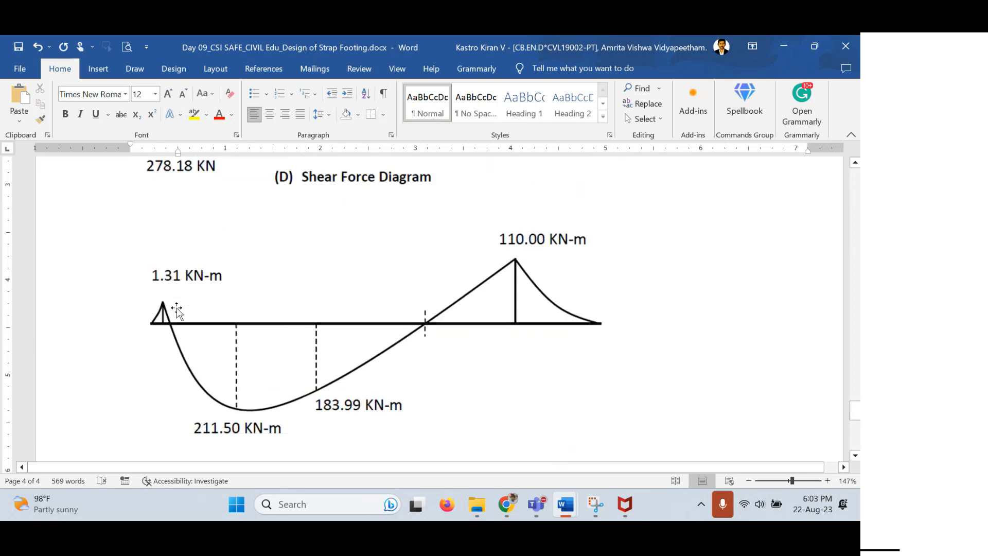
scroll(177, 311, "down", 3)
scroll(441, 326, "up", 1)
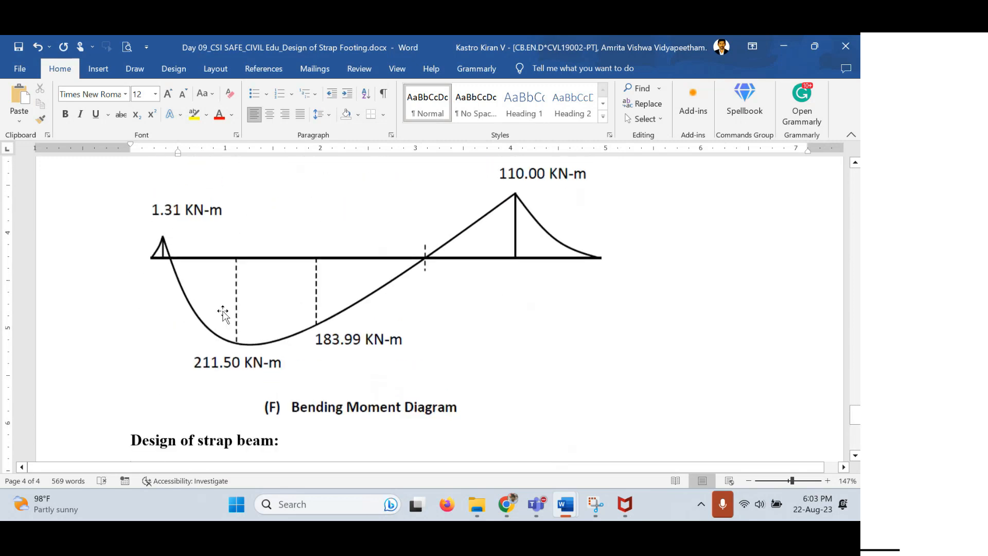
scroll(257, 298, "up", 12)
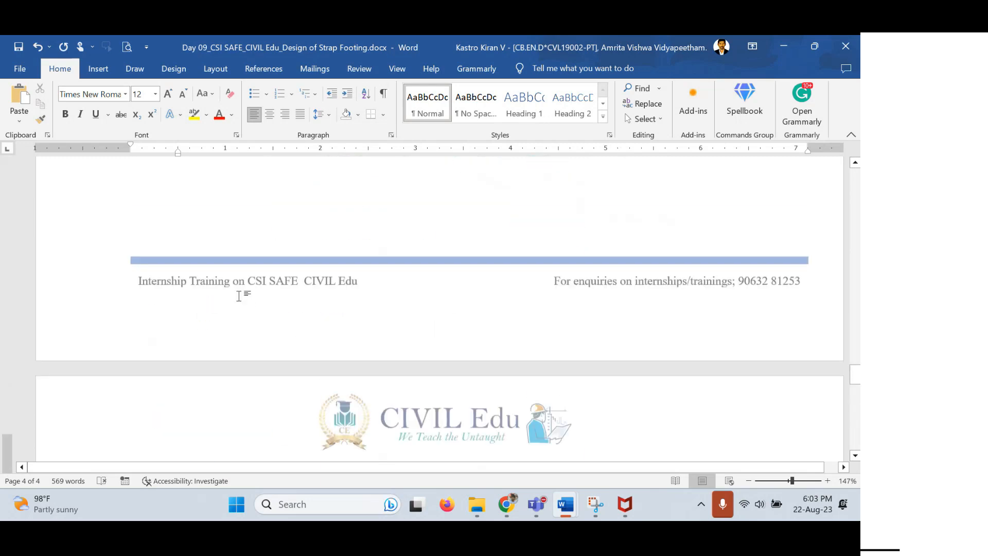
scroll(239, 296, "up", 5)
scroll(206, 278, "down", 1)
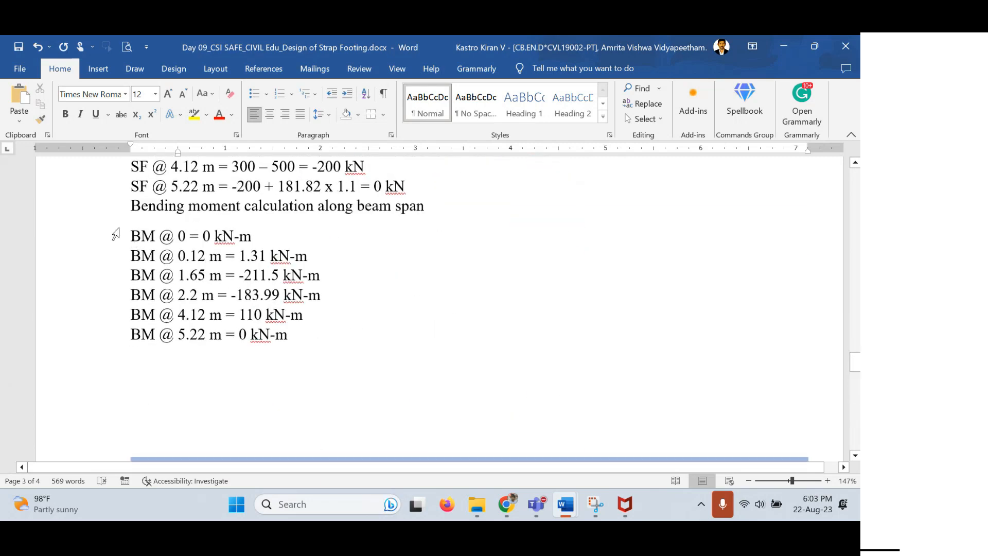
left_click_drag(128, 229, 304, 356)
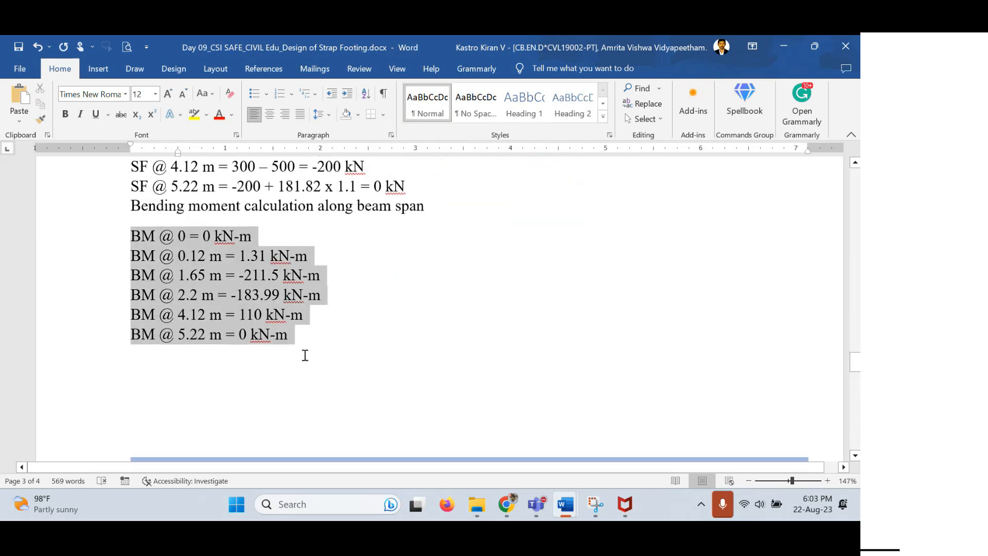
left_click(253, 390)
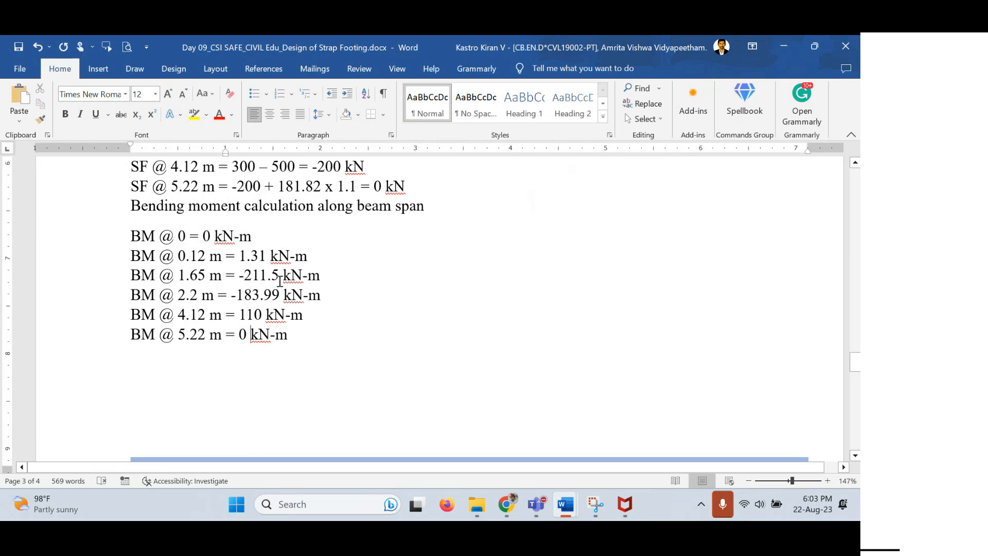
left_click_drag(324, 277, 246, 275)
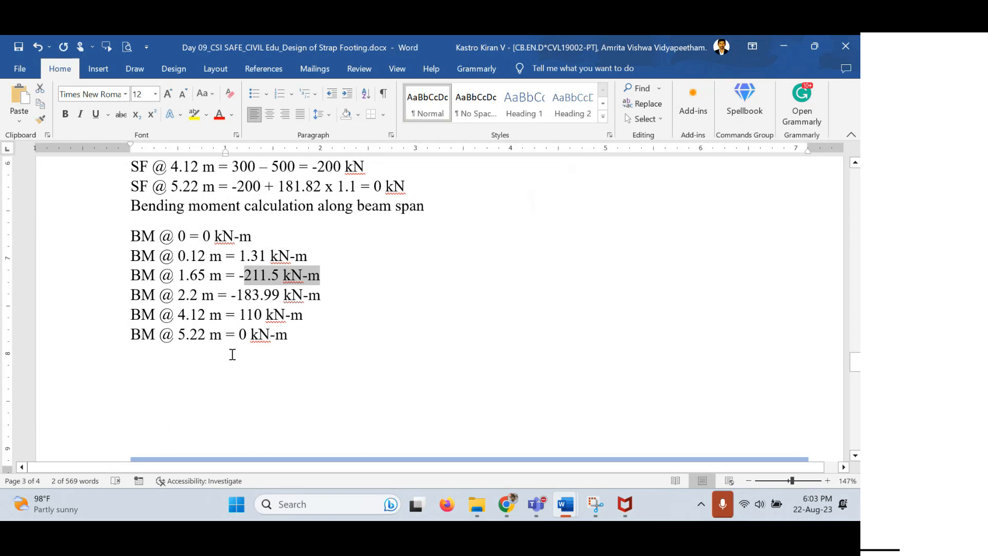
left_click_drag(335, 275, 118, 274)
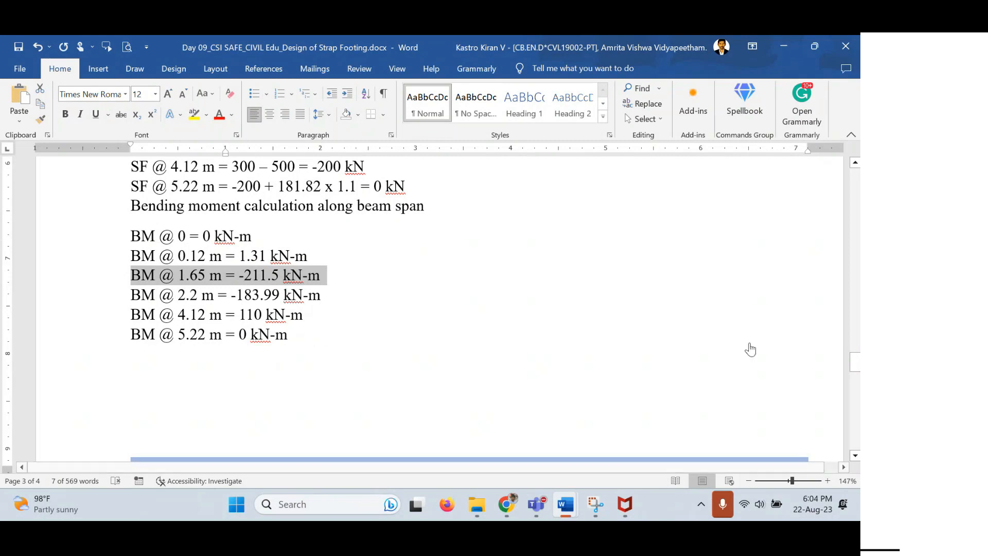
Check the two column cross-section sizes in the problem statement and return to the bending moment diagram
left_click_drag(857, 367, 859, 187)
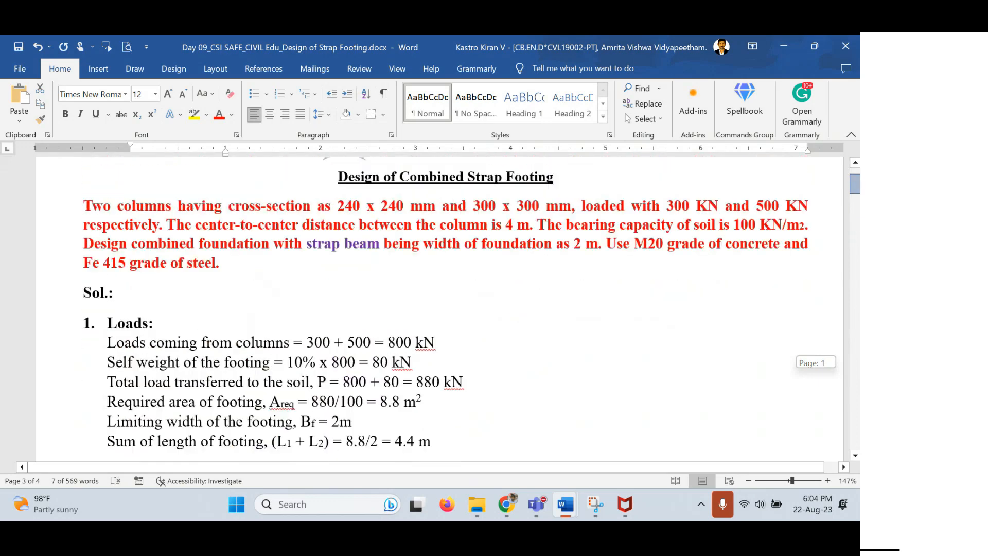
left_click_drag(339, 204, 572, 206)
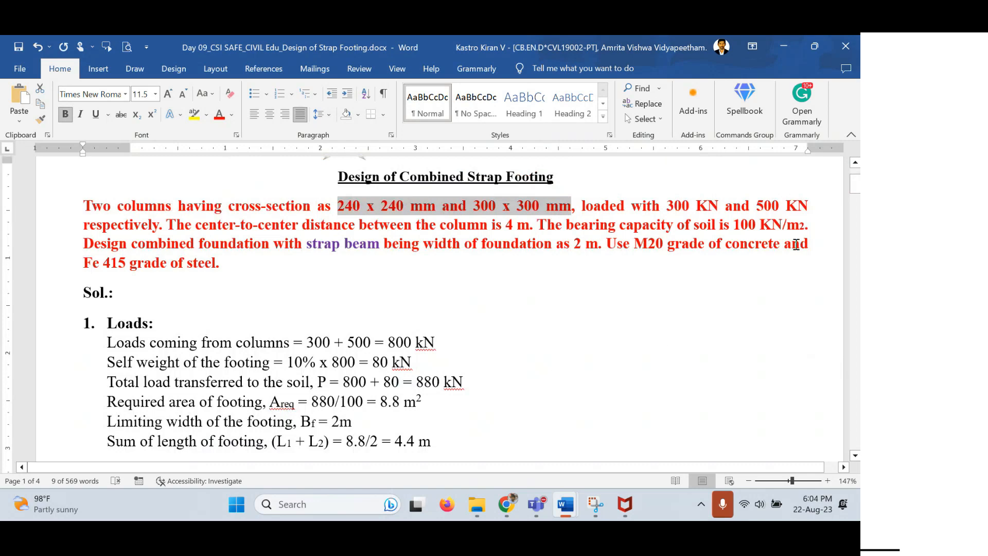
left_click_drag(856, 184, 858, 413)
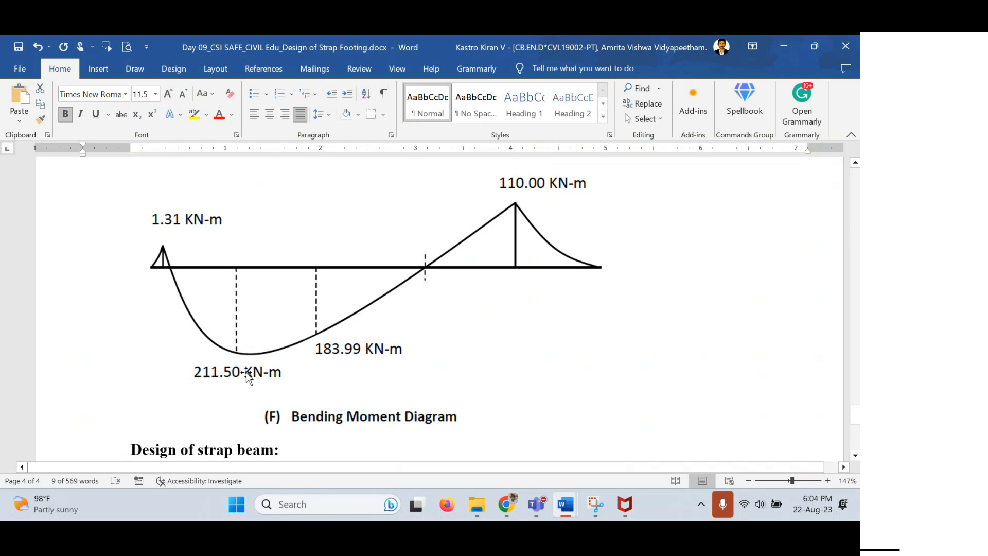
Write the line "M = 211.5 kN-m" directly under the "Design of strap beam:" heading
scroll(329, 311, "down", 3)
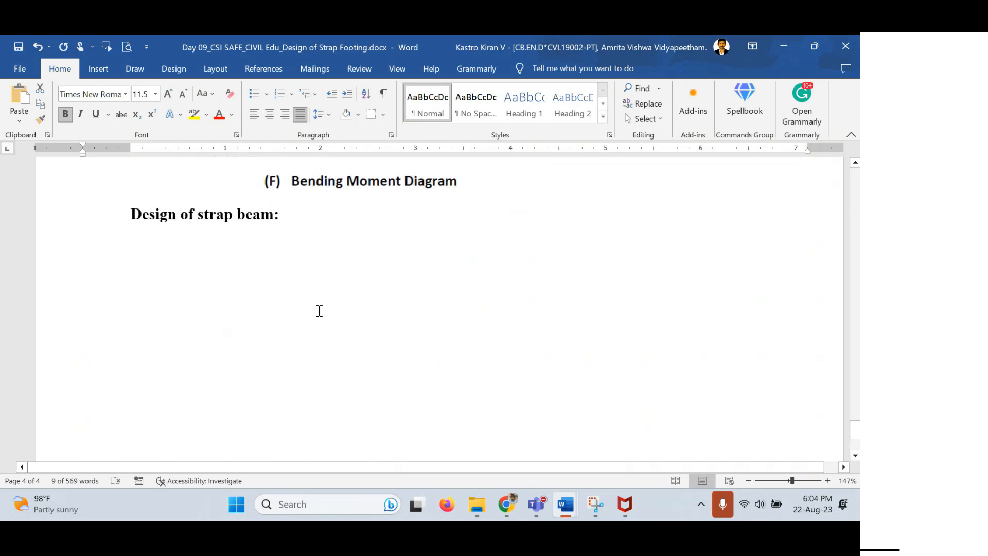
left_click(196, 235)
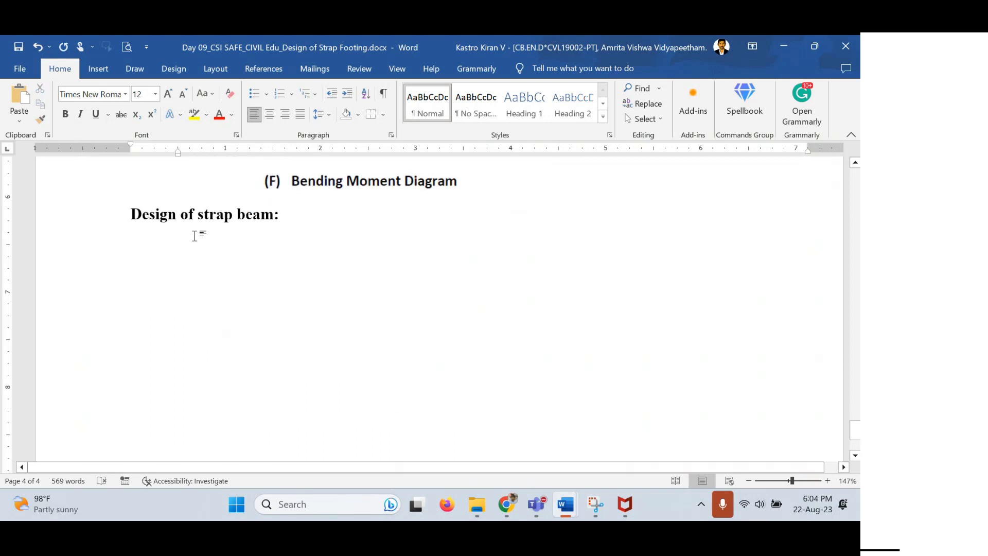
type("M ")
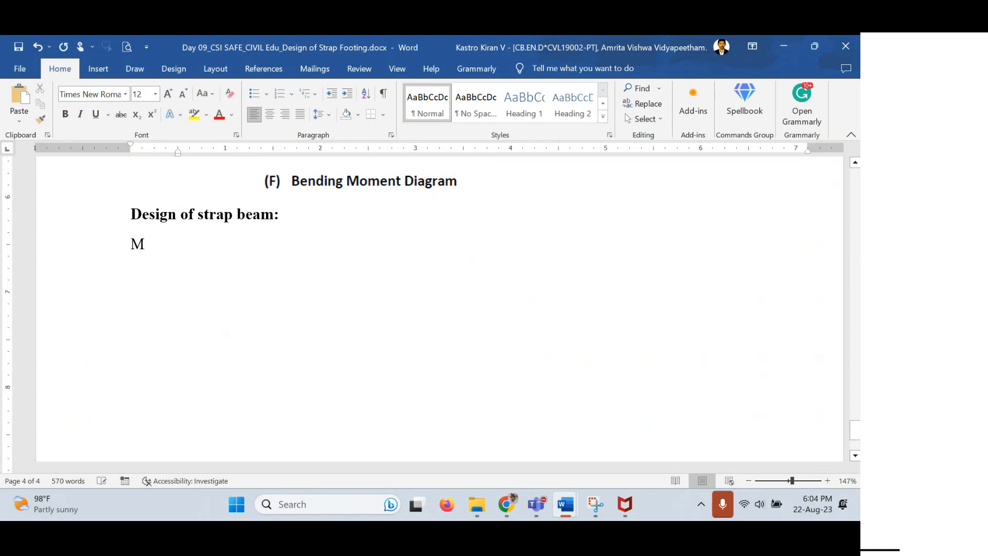
type("= 211/5 kN-m")
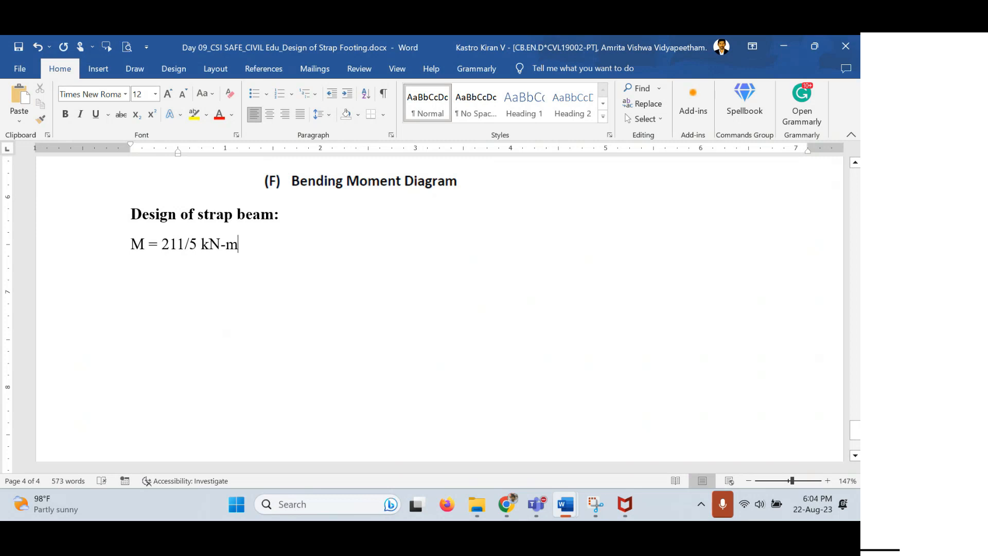
key("Left")
key("Left")
key("BackSpace")
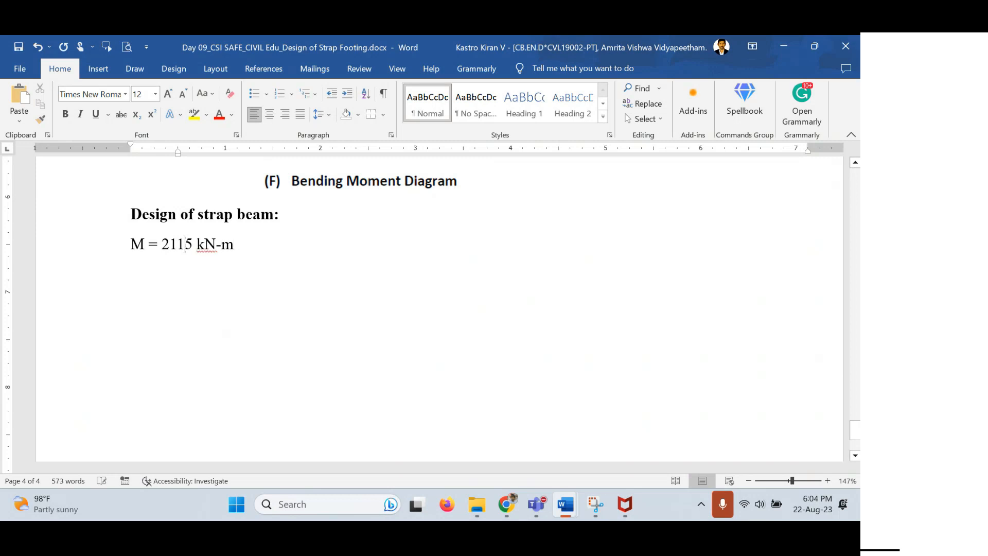
type(".")
key("Return")
Add the factored moment line "Mu = 1.5 x 211.5 = 317.25 kN-m" below the M line
type("M")
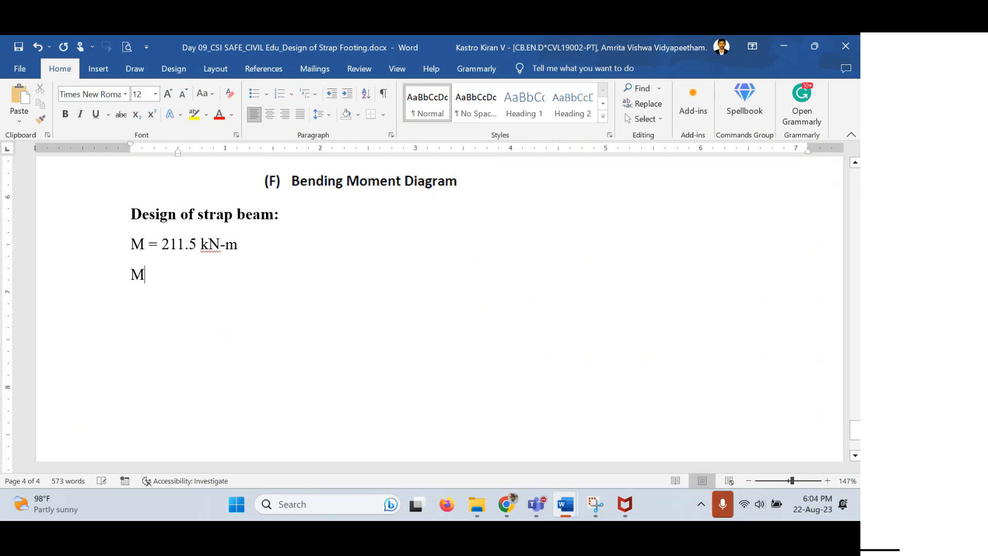
type("u -")
key("BackSpace")
type("= 1./5")
key("BackSpace")
key("BackSpace")
type("5 x 211.5 = 317.25")
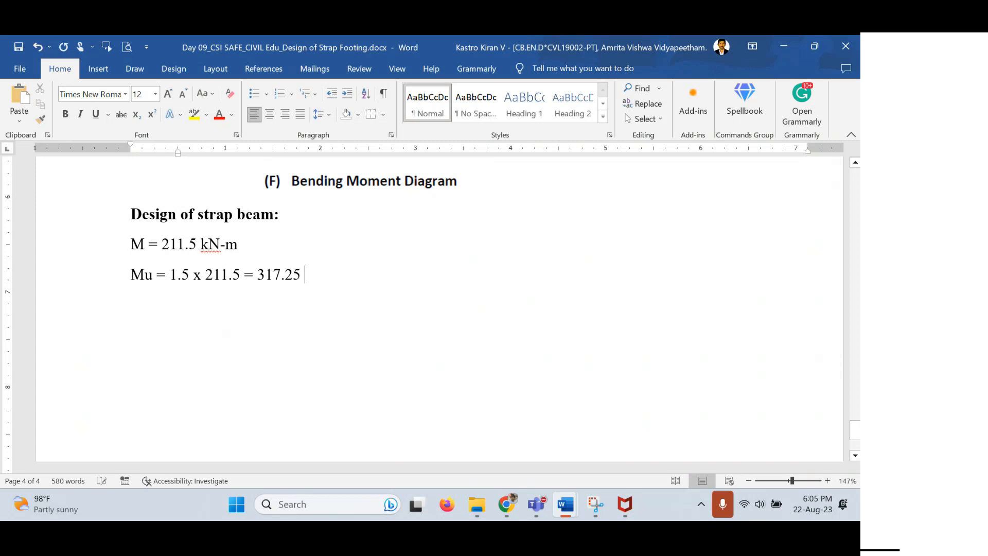
type(" kN")
type("-m")
key("Return")
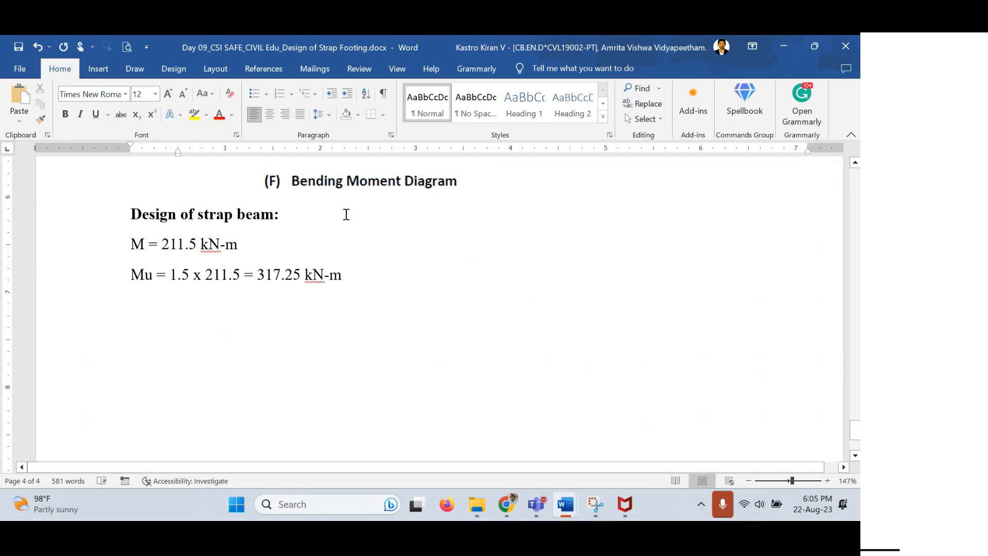
Tighten the M and Mu lines by reducing their line spacing and removing the extra space between the paragraphs
left_click_drag(359, 297, 104, 238)
left_click_drag(256, 329, 66, 234)
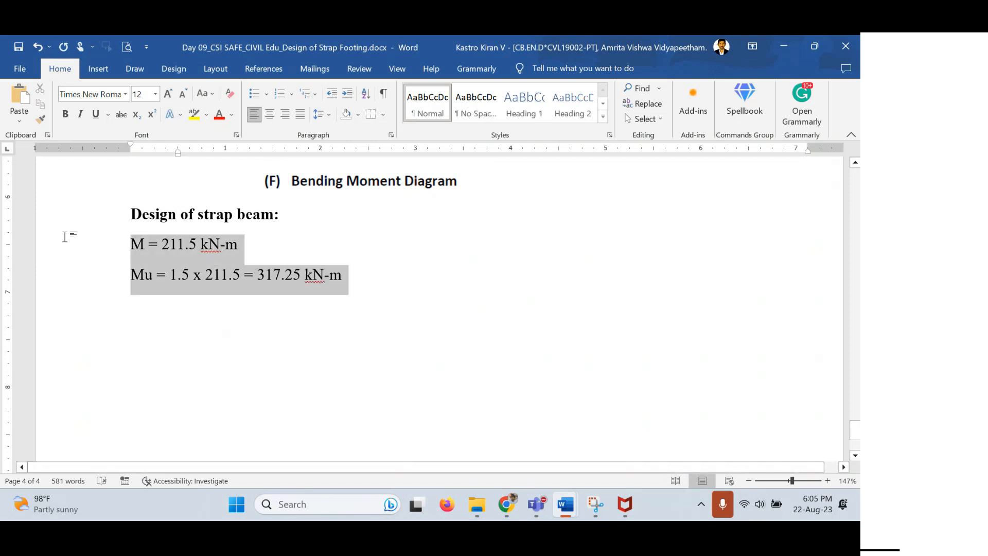
left_click(329, 111)
left_click(335, 130)
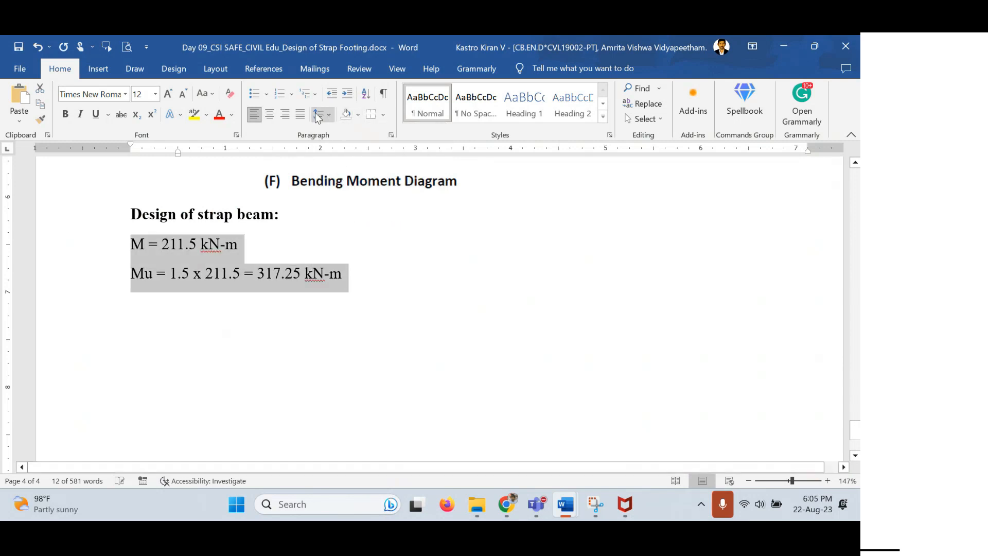
left_click(318, 118)
left_click(363, 258)
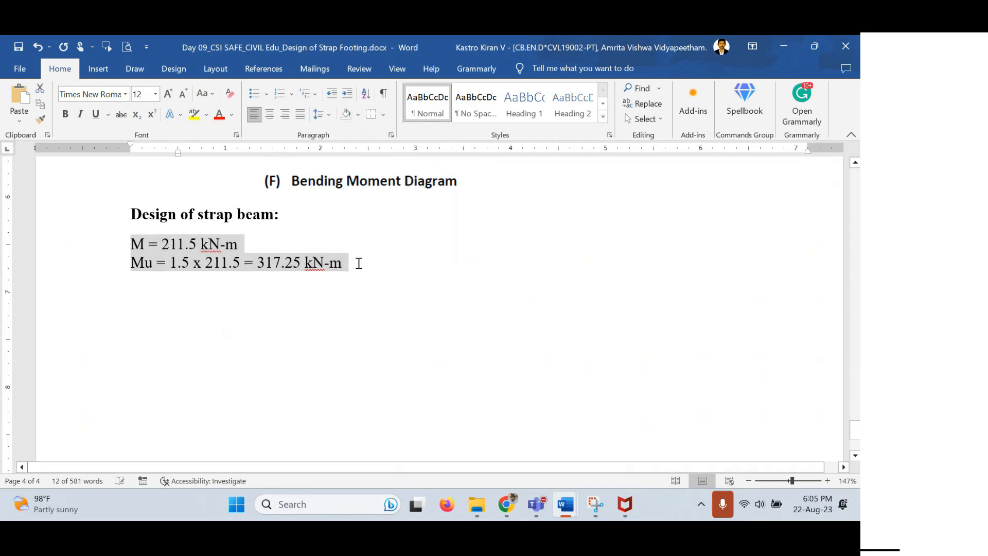
left_click(359, 263)
Add the line "For Fe 415 grade of steel, Mu,lim = 0.138 fck b d2" under the Mu line, with the final 2 superscripted
key("Return")
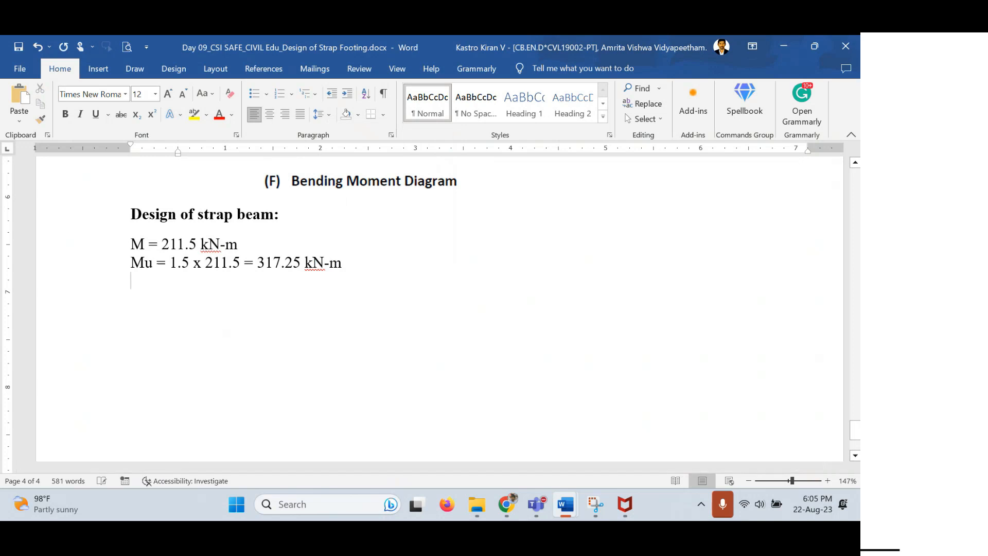
type("For f")
key("BackSpace")
type("F")
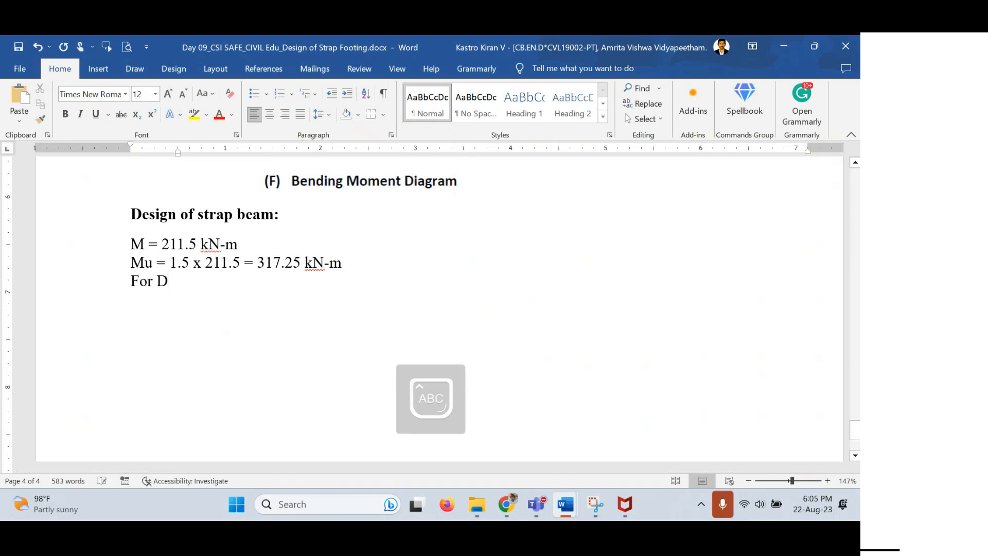
key("Caps_Lock")
type("e 415 grade of steel,")
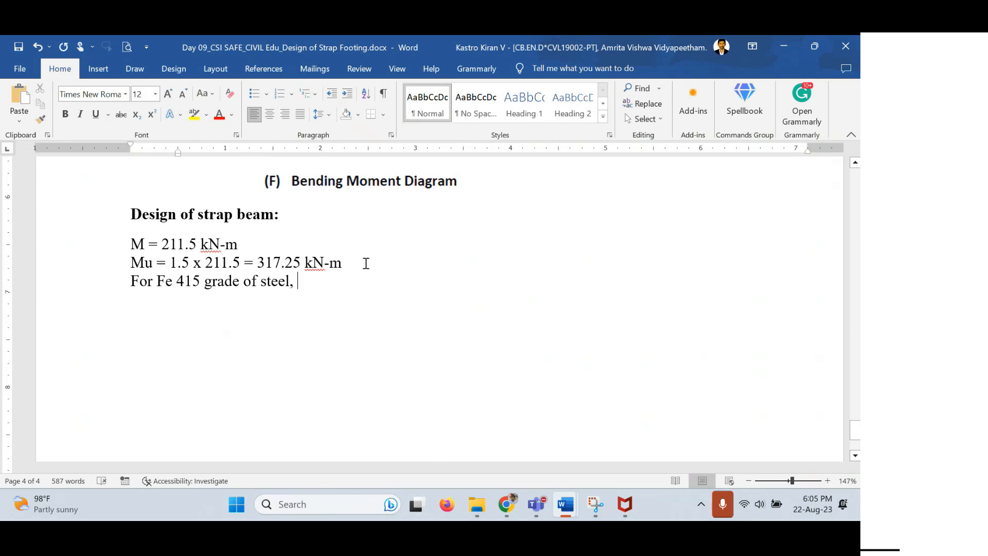
type(" Mu,lim = 0.")
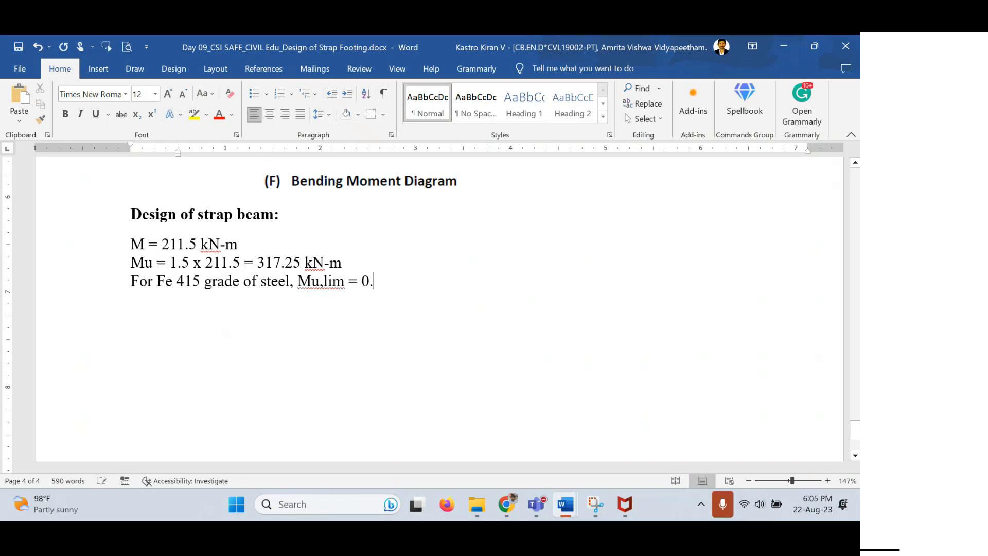
type("138 fck b d2")
key("shift+Left")
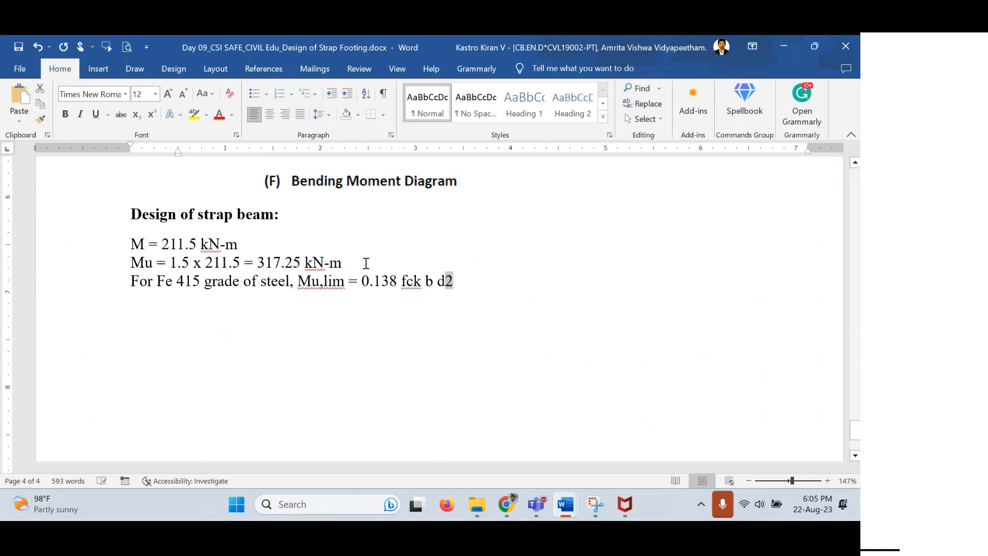
key("ctrl+shift+plus")
key("Right")
key("Return")
Start the substituted equation on the next line in normal text with "317.25 x 106 =", making the 6 a superscript exponent
key("ctrl+shift+plus")
type("317.26")
key("BackSpace")
type("5 ")
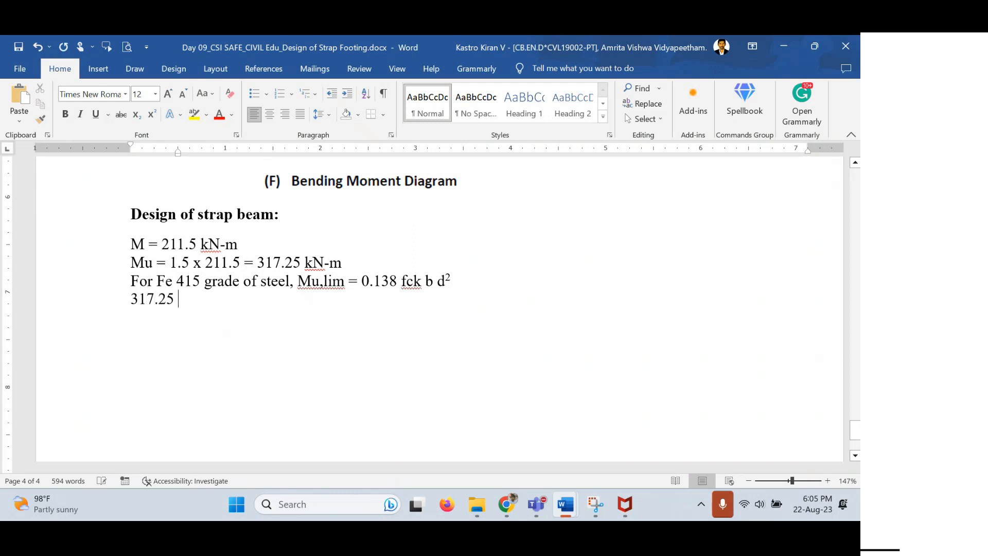
type("x 106 =")
key("Left")
key("Left")
key("shift+Left")
key("ctrl+shift+equal")
key("End")
Complete the equation's other side with "0.138 x 20 x 300 x d2", superscript the final 2, and end the line
type("0.138 x ")
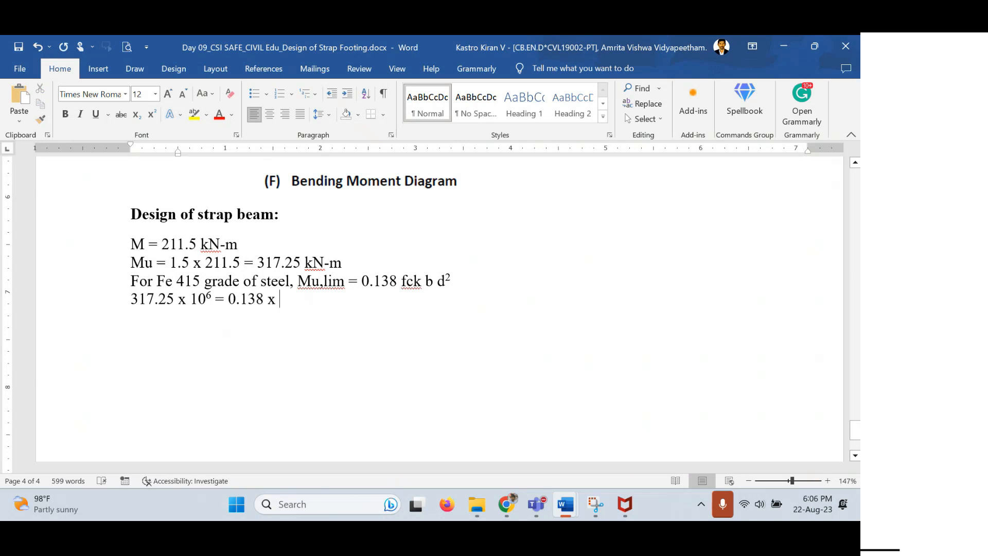
type("20")
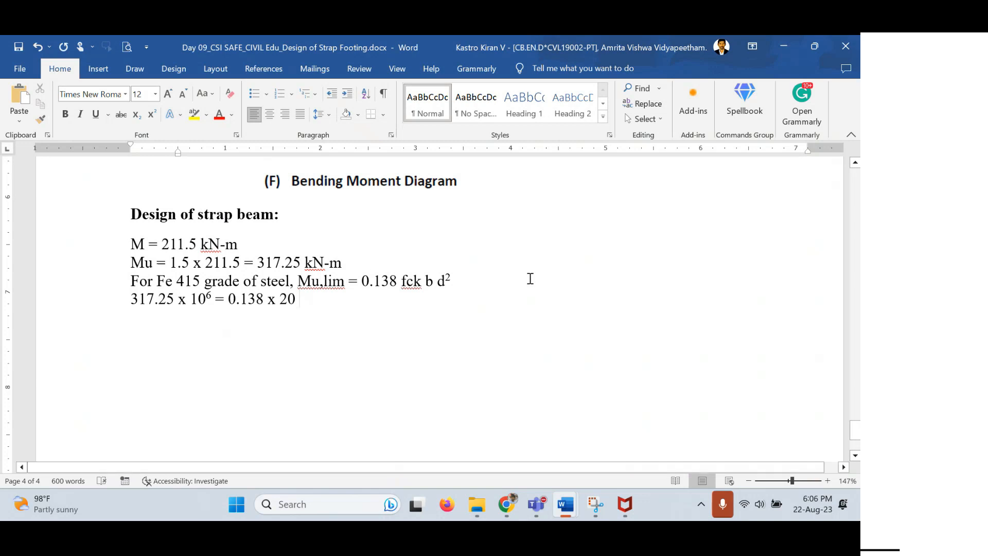
left_click_drag(434, 281, 425, 281)
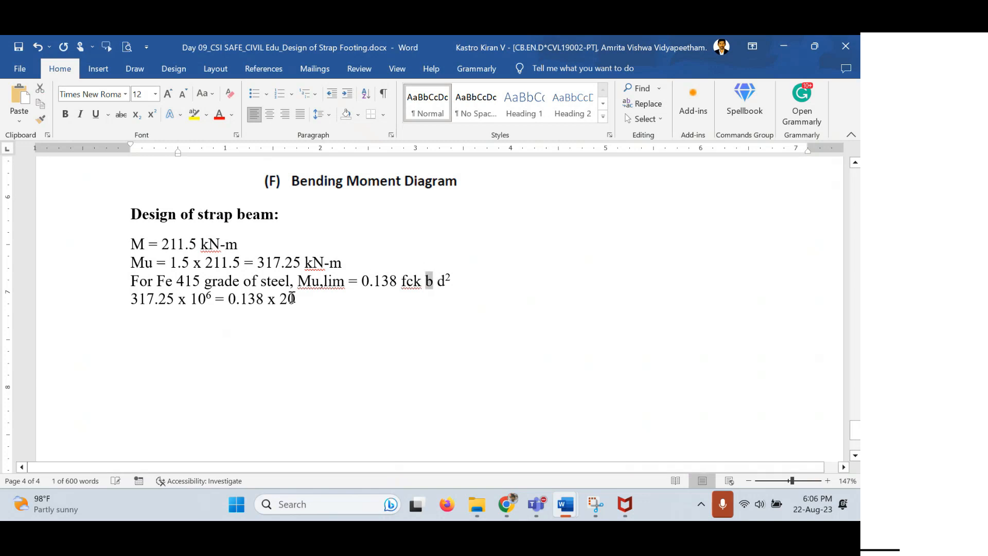
left_click(325, 301)
type("x")
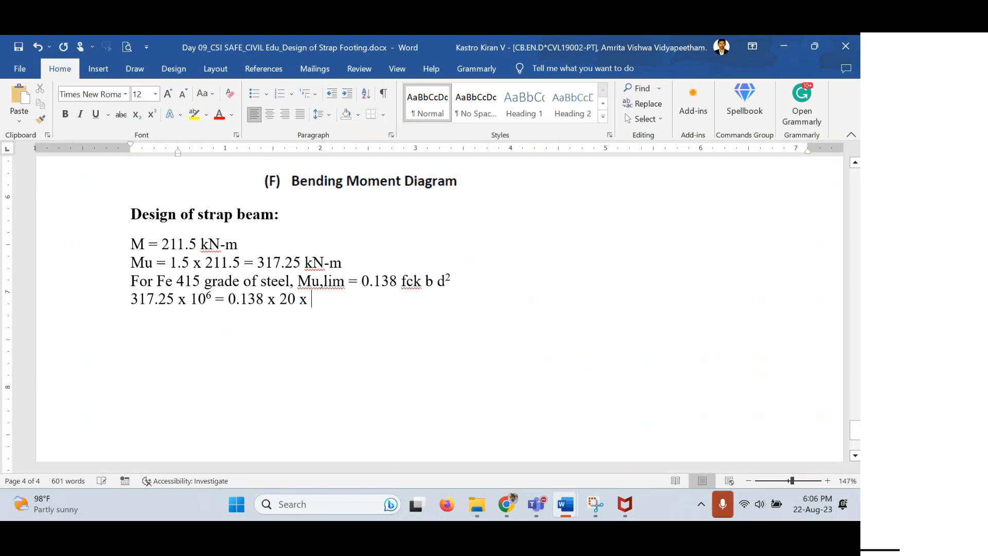
type(" 300 x d2")
key("shift+Left")
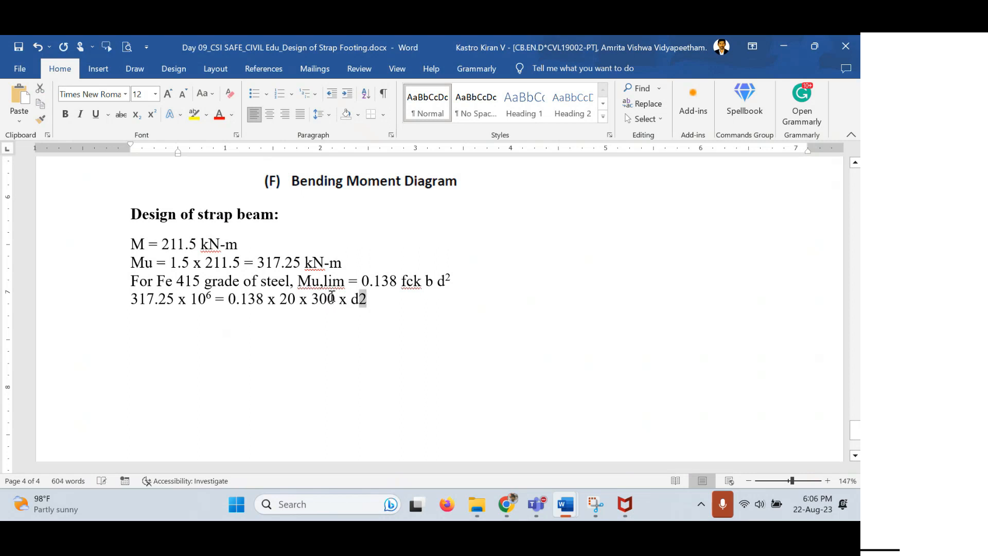
key("ctrl+shift+equal")
key("Right")
key("Return")
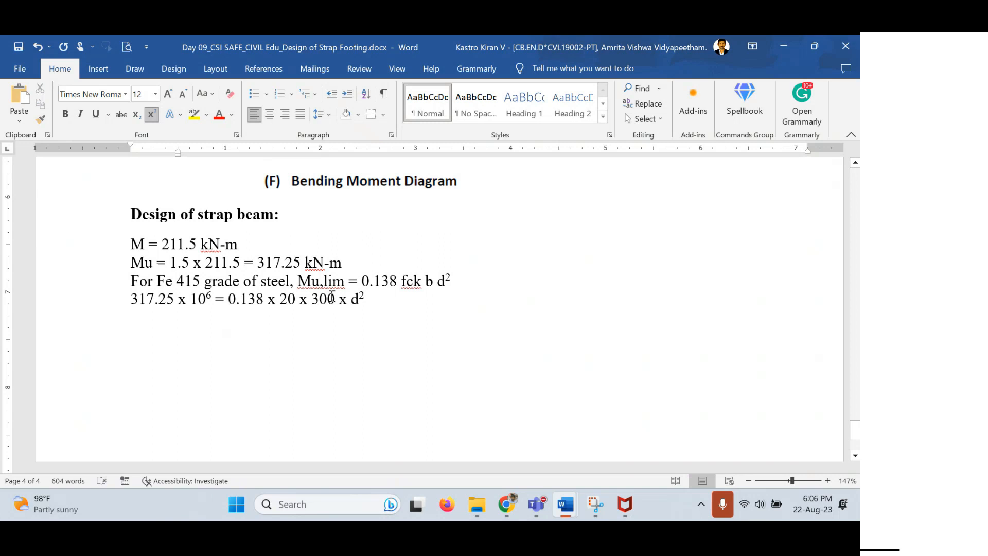
Write the effective depth result "d = 618.99 mm" in normal text on its own line under the equation
key("ctrl+shift+equal")
type("d = 618.99 mm")
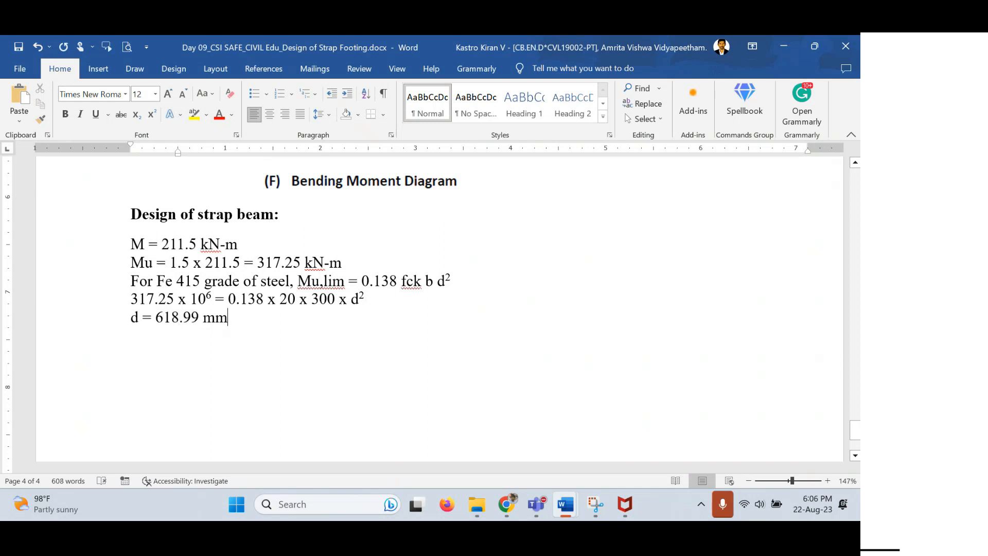
key("Return")
Write the reinforcement line "provide 25 mm dia bars with cover as 30 mm" below the d result
type("provide 25 mm dia batr")
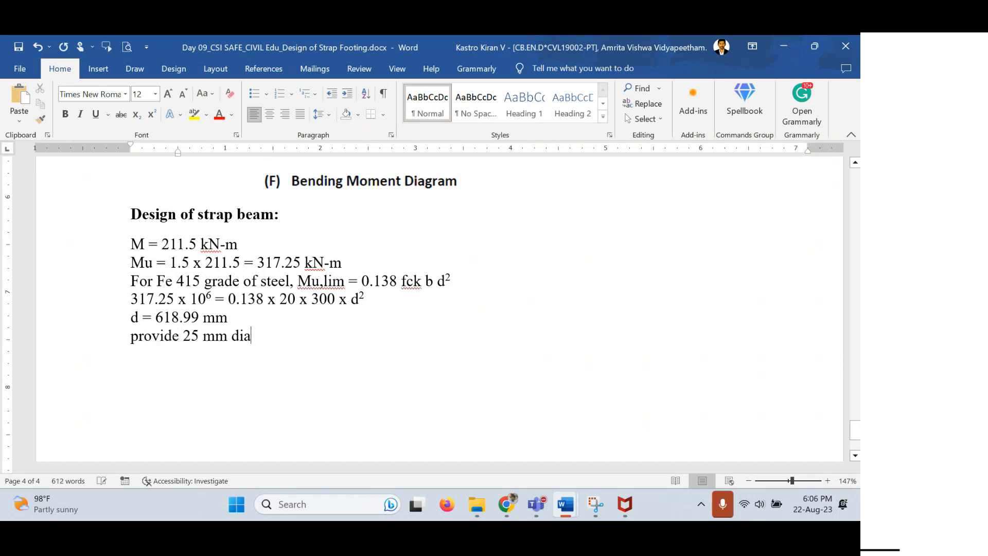
key("BackSpace")
key("BackSpace")
type("rs")
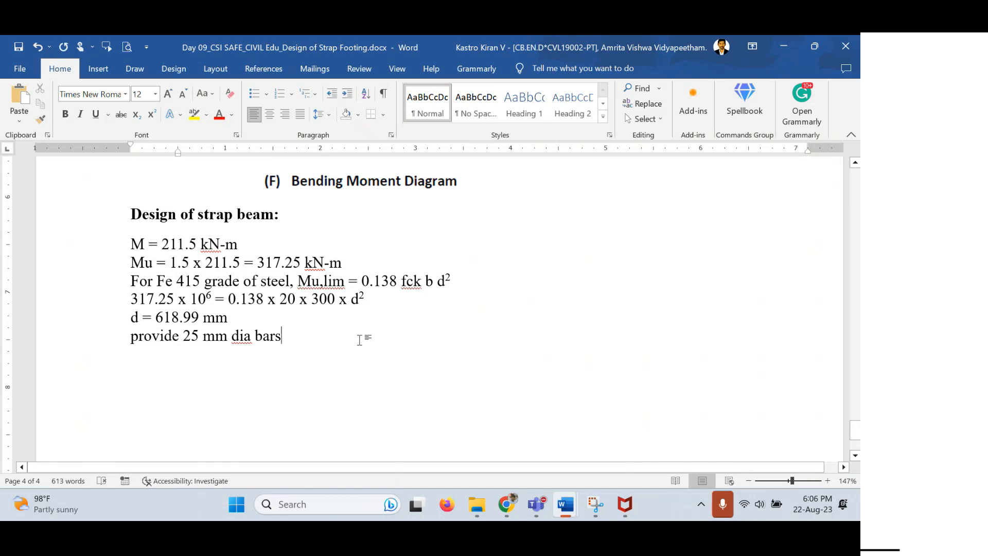
type("wiot")
key("BackSpace")
key("BackSpace")
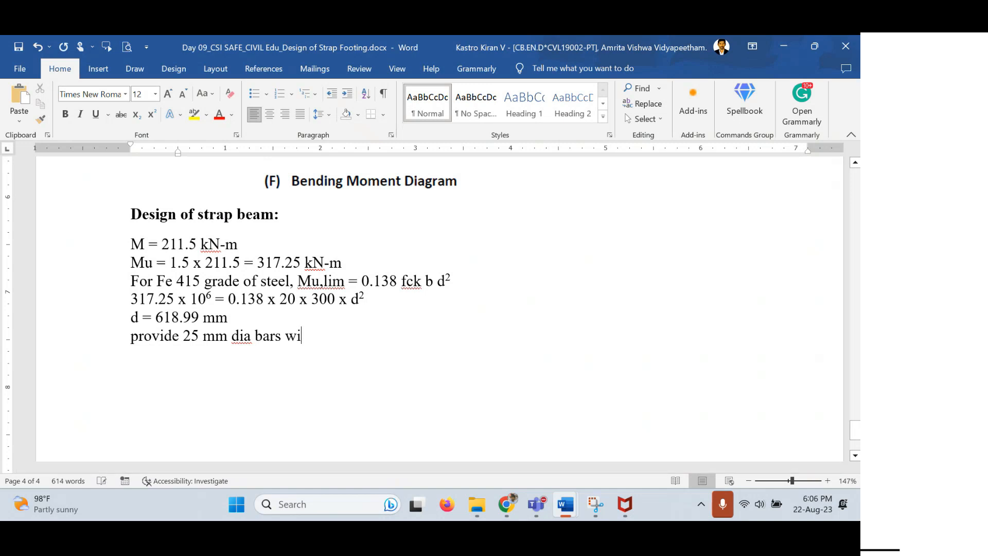
type("th coiv")
key("BackSpace")
key("BackSpace")
type("ver as")
type("30 mm ")
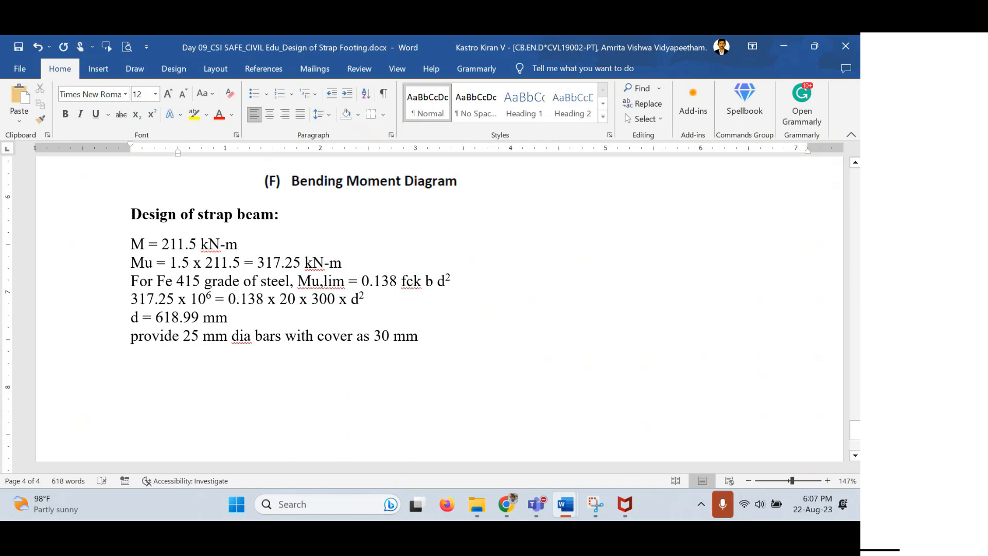
Add the overall depth line "D = 618.99 + 30 + 25/2 = 661.49 mm = 700 mm"
type("D = 651")
key("BackSpace")
key("BackSpace")
type("18.99 + ")
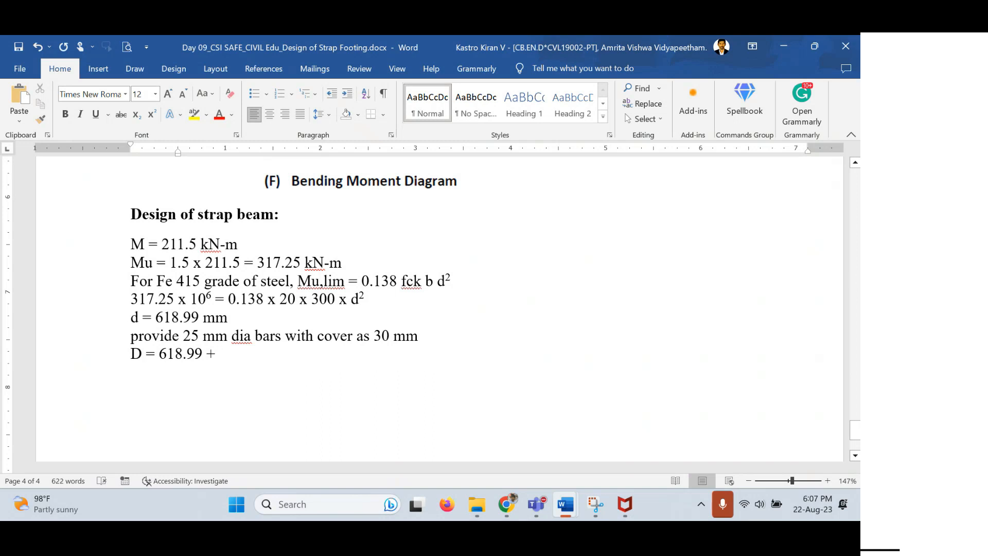
type("30 + 25/2 = 661")
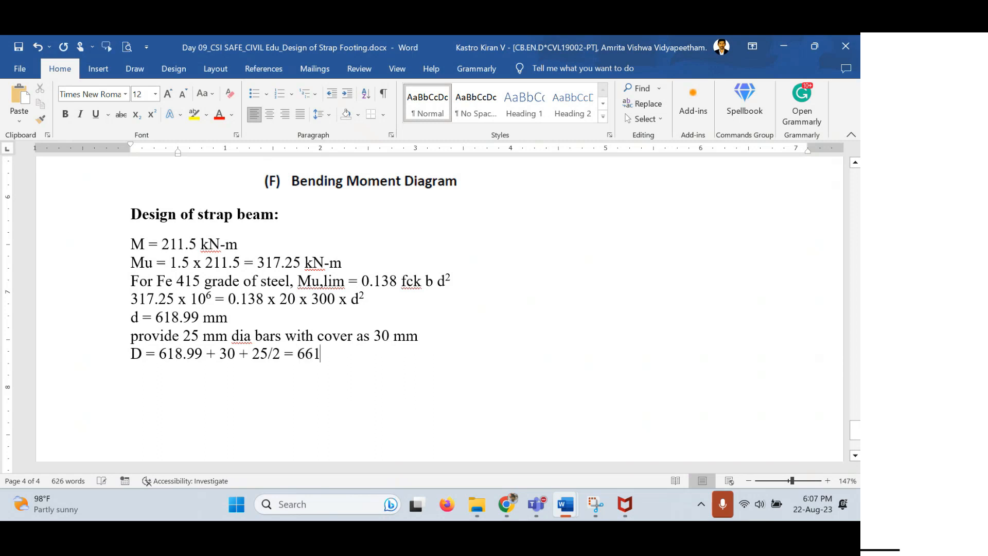
type(".49 mm = 700 mm")
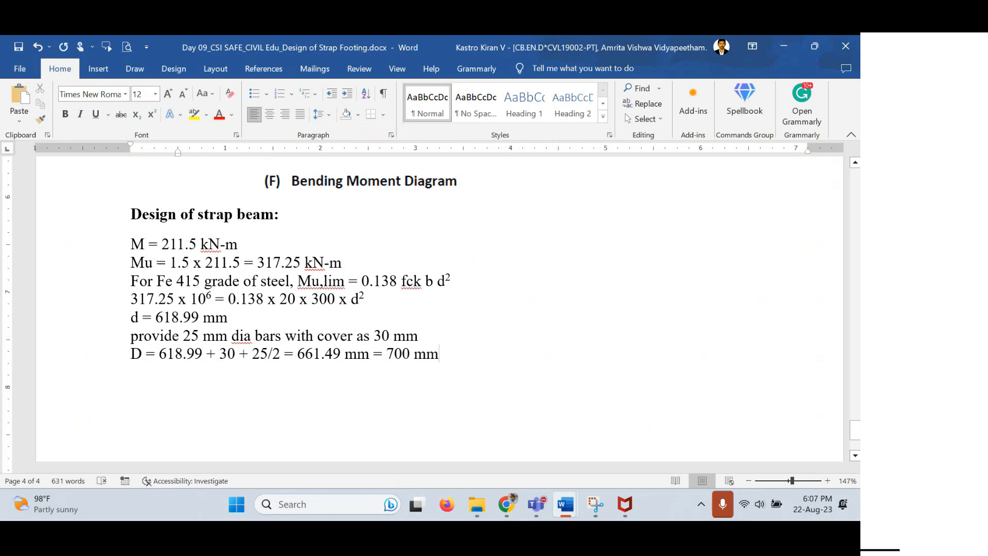
Add the revised effective depth line "d = 700 – 30 – 25/2 = 657.5 mm" below the overall depth
key("Return")
type("d")
key("BackSpace")
key("BackSpace")
type("d")
type(" = 7")
type("00 ")
type("- 30 ")
type("- 25")
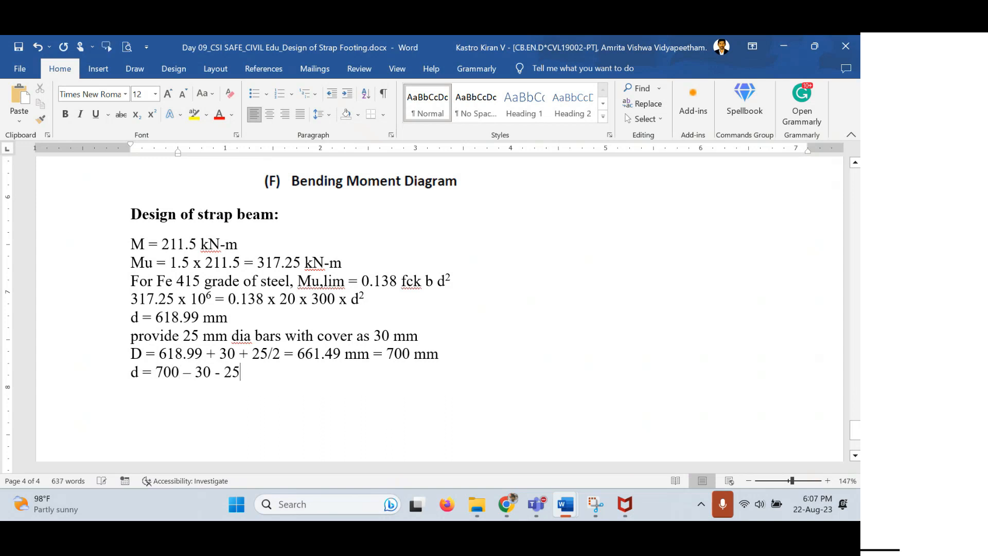
type("/2 = 657.5 mm")
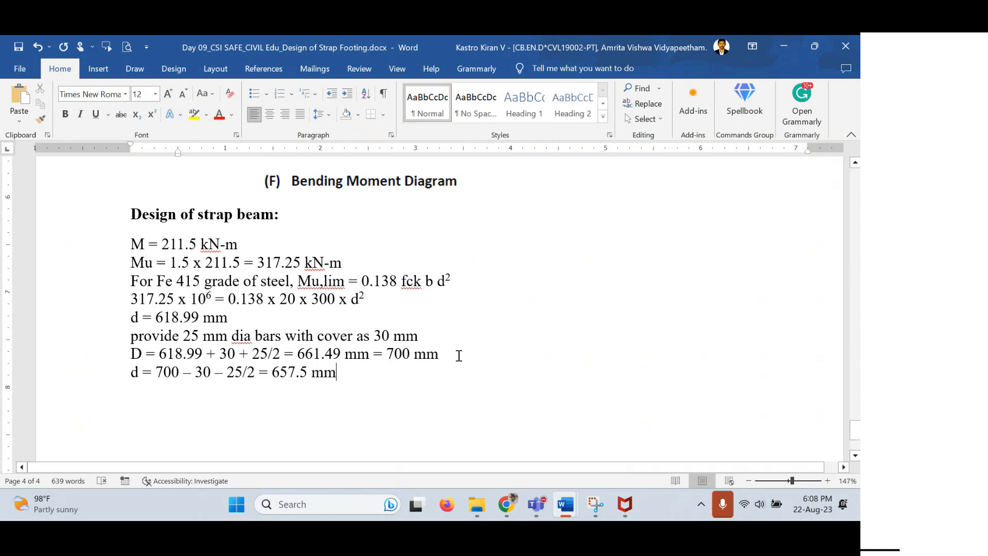
Add the line "width of the beam = 300 mm" below the revised effective depth
left_click(441, 355)
left_click(378, 380)
key("Return")
type("wish")
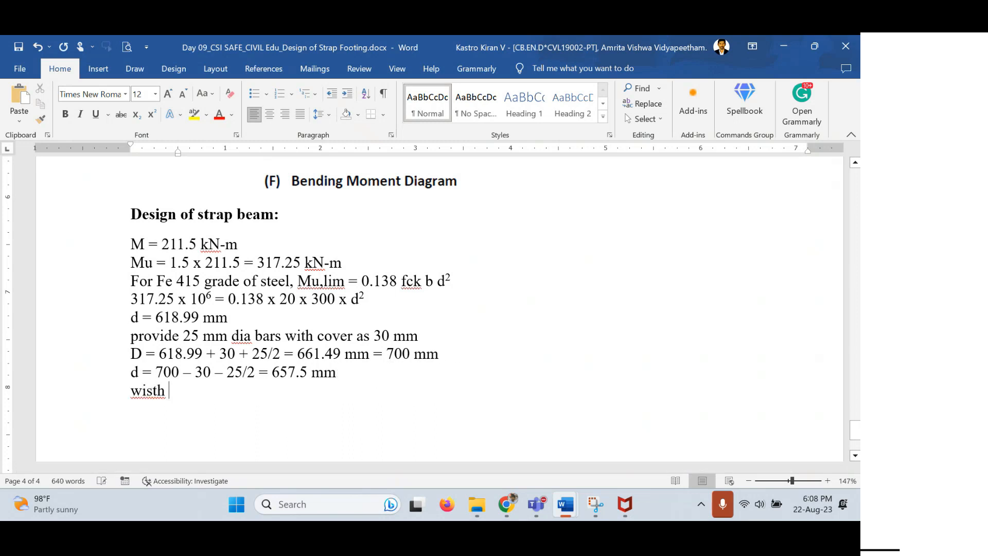
key("BackSpace")
key("BackSpace")
type("dth of the beam ")
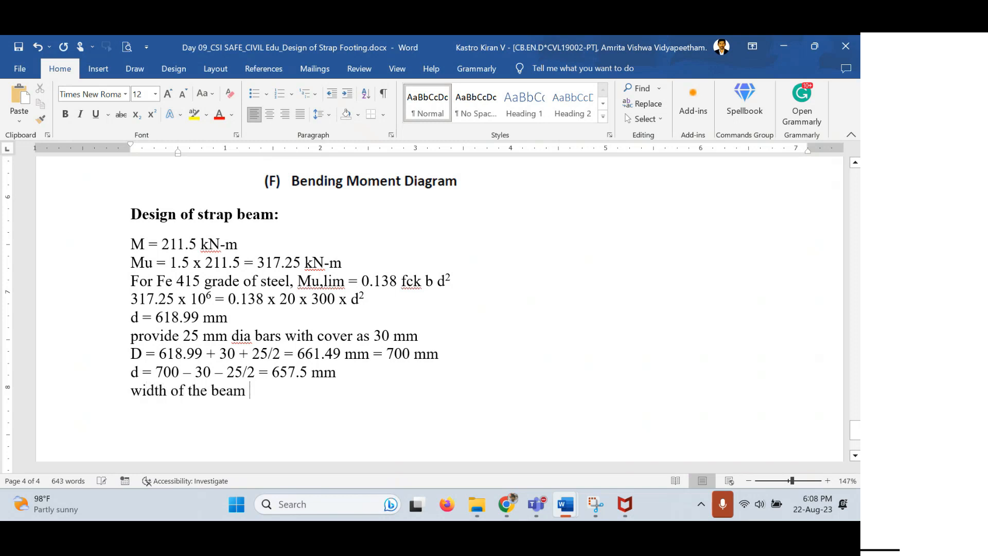
type("= 300 mm")
Append the note "(based on larger dimension of column)" to the end of the beam width line
left_click_drag(439, 355, 387, 355)
left_click(365, 391)
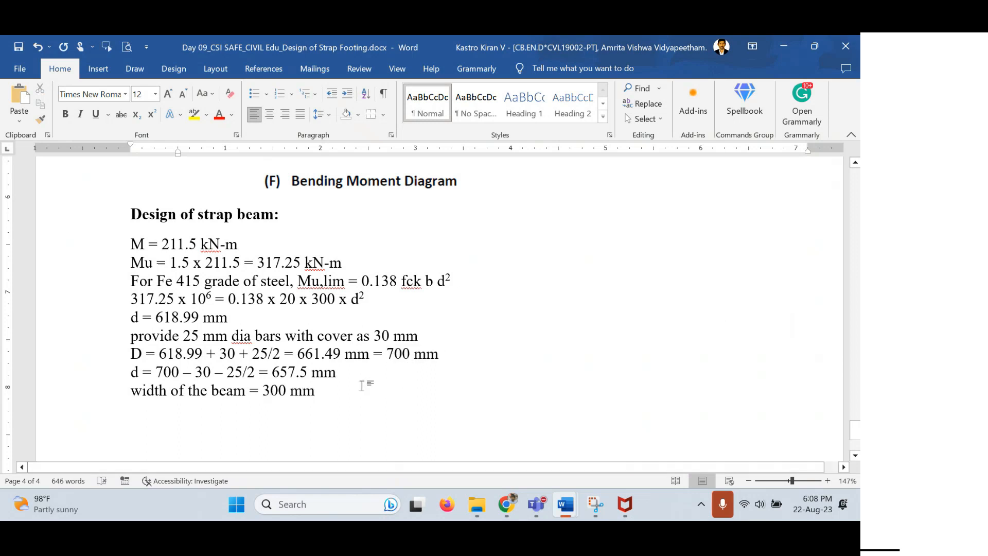
type("(")
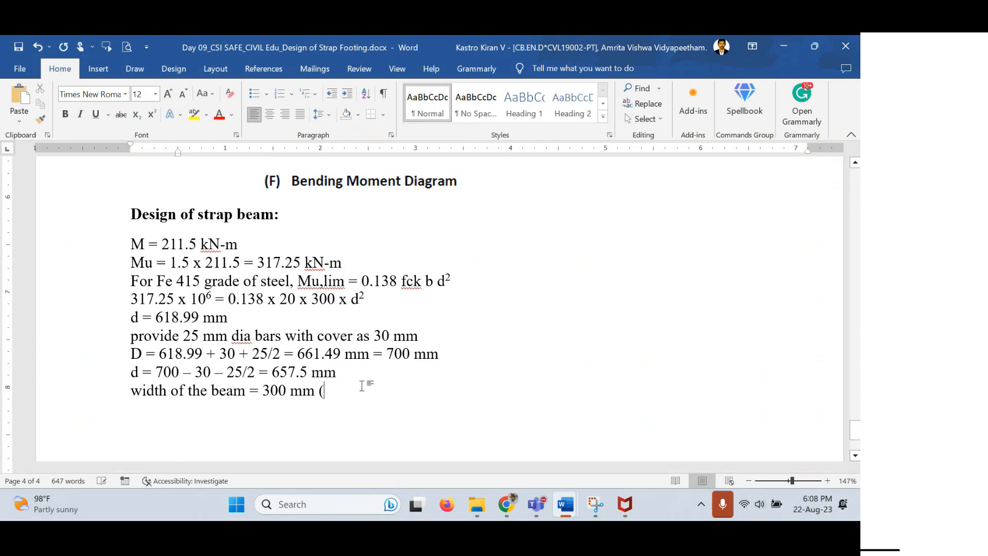
type("based on larger s")
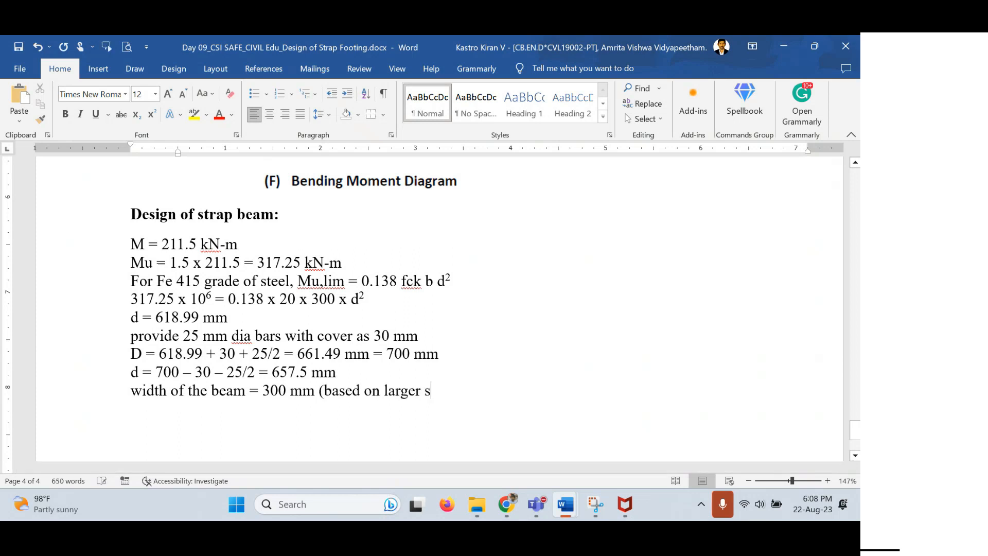
key("BackSpace")
type("dimension of colu")
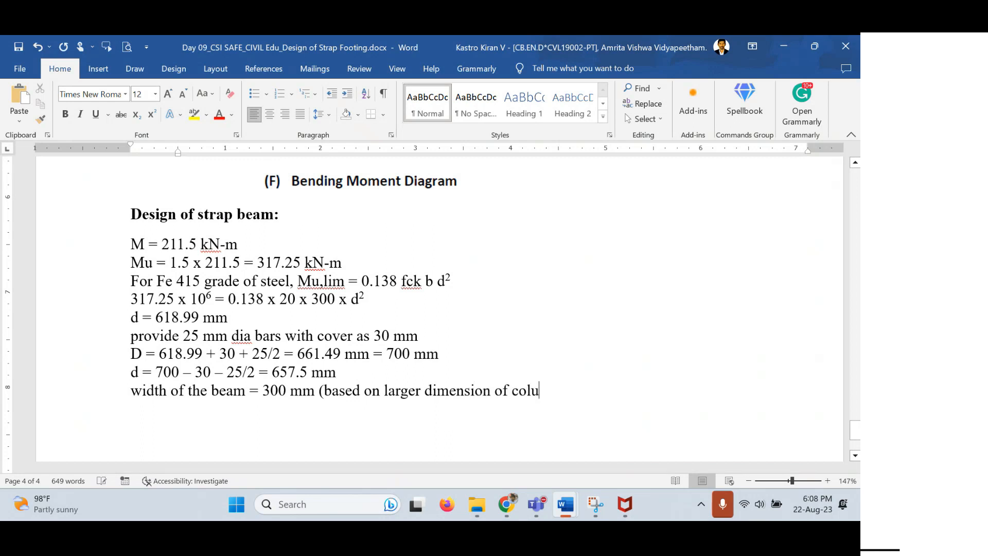
type("mn)")
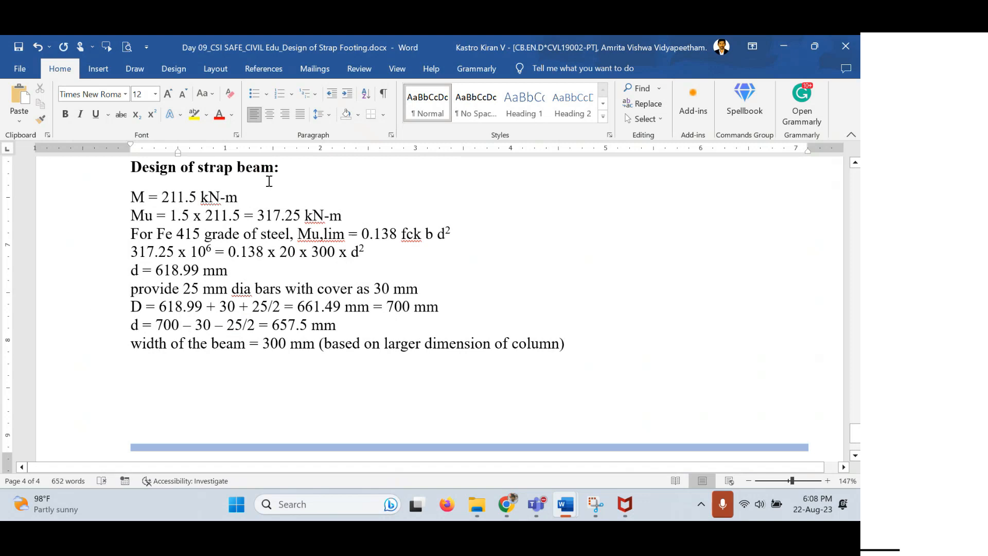
Add the bold subheading "design for longitudinal reinforcement in the beam" on a new line below the beam width
left_click_drag(274, 168, 235, 167)
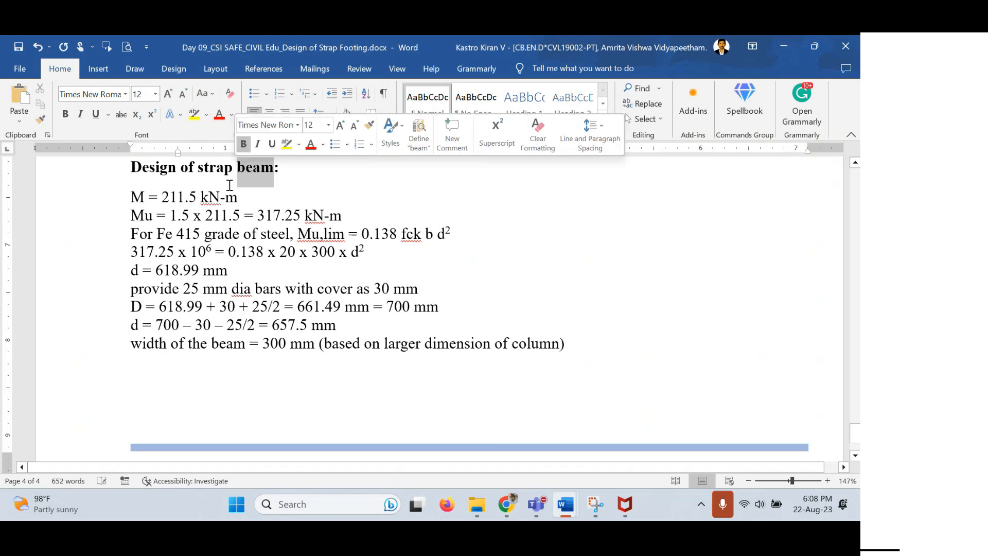
scroll(261, 344, "down", 2)
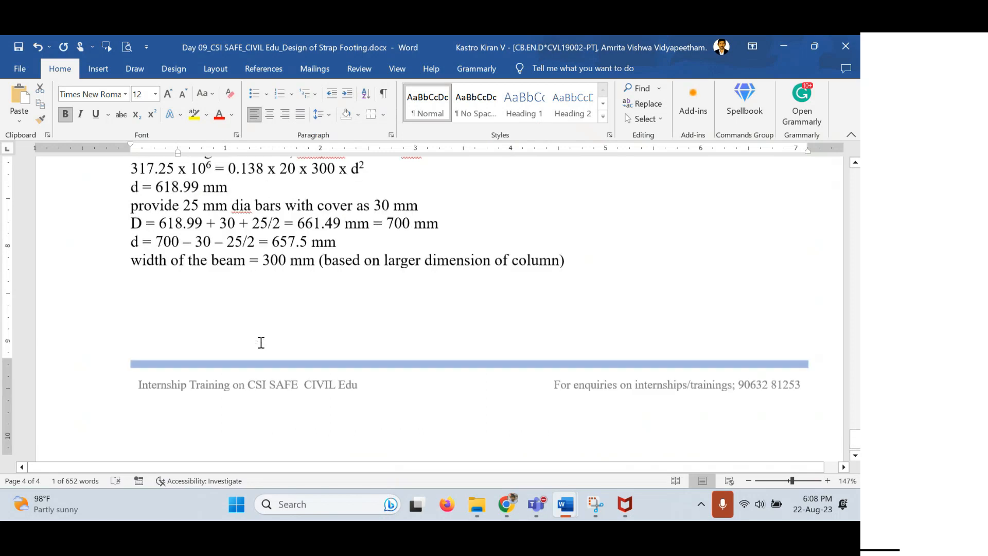
left_click(611, 250)
key("Return")
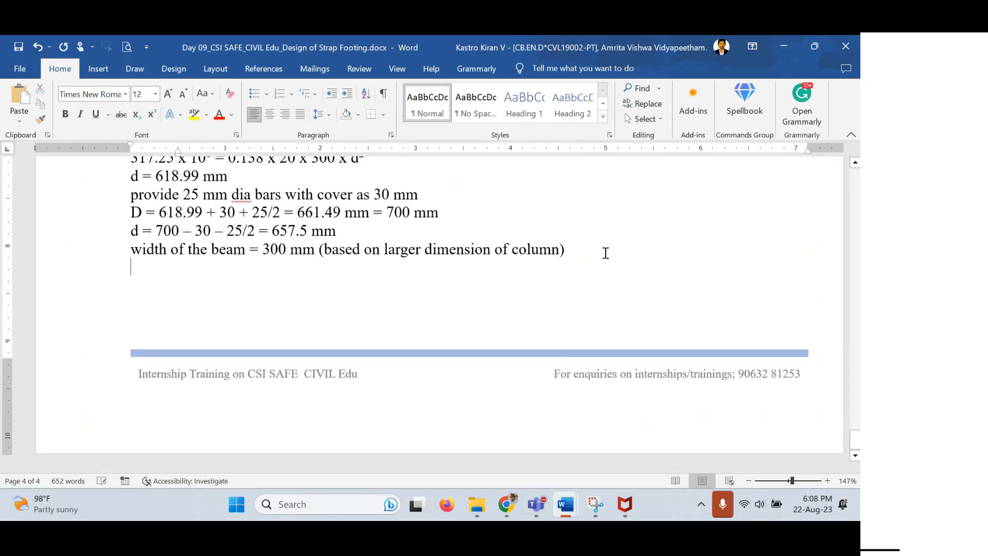
key("ctrl+b")
type("des")
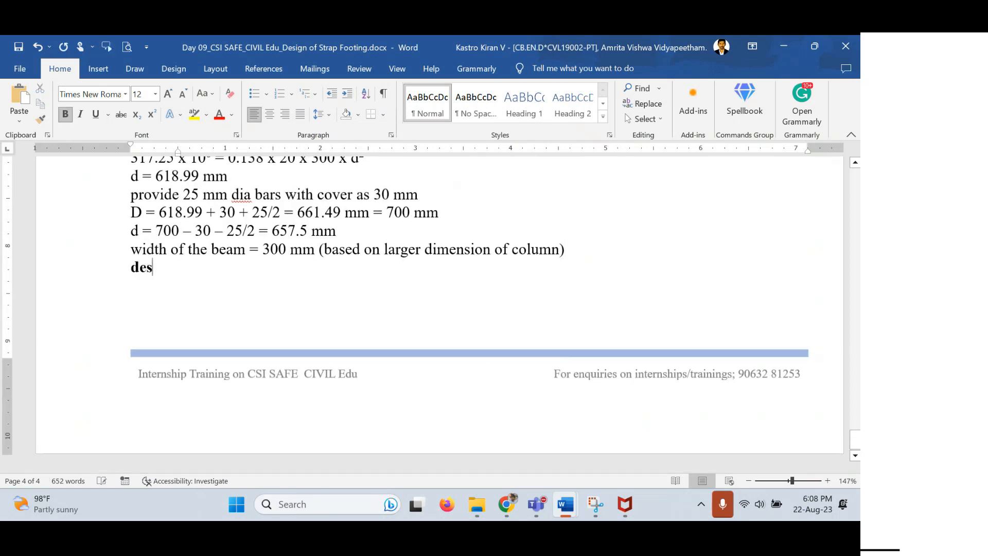
type("ign fotr lon")
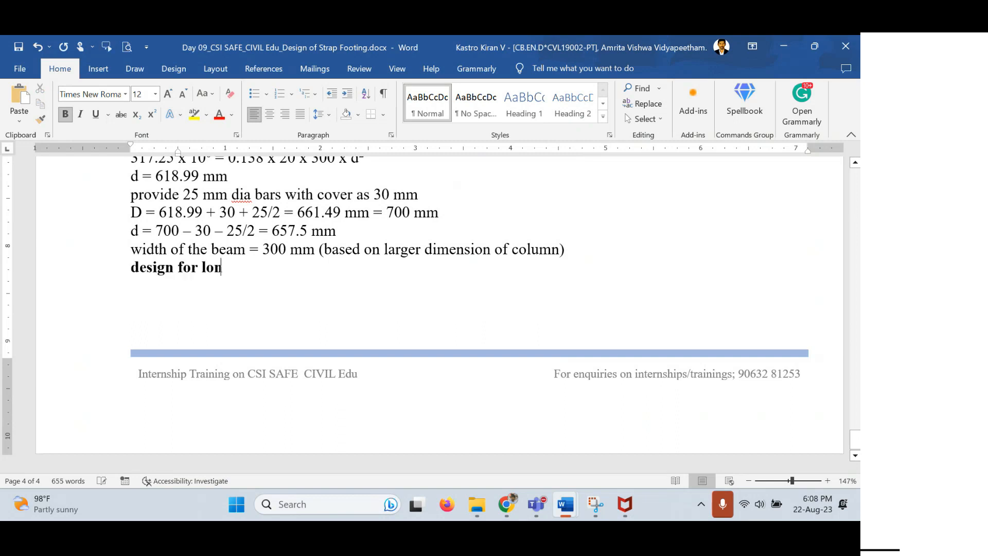
type("gitudino")
key("BackSpace")
type("a")
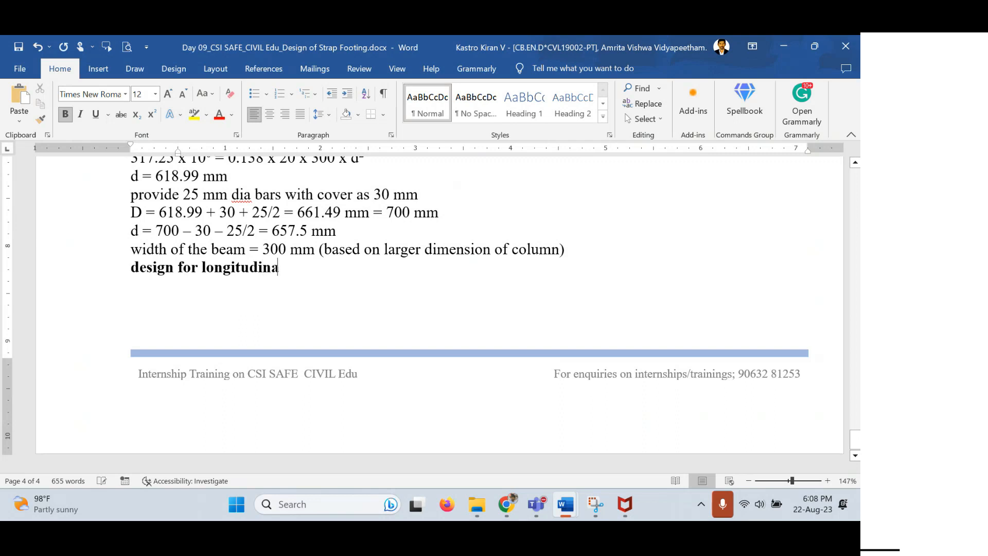
type("l reinforcem")
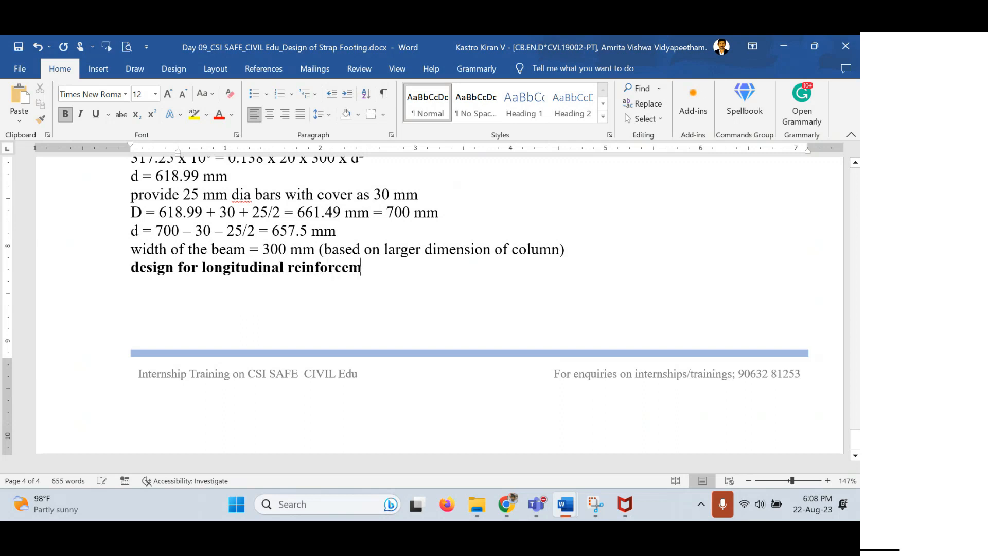
type("ent in tehge")
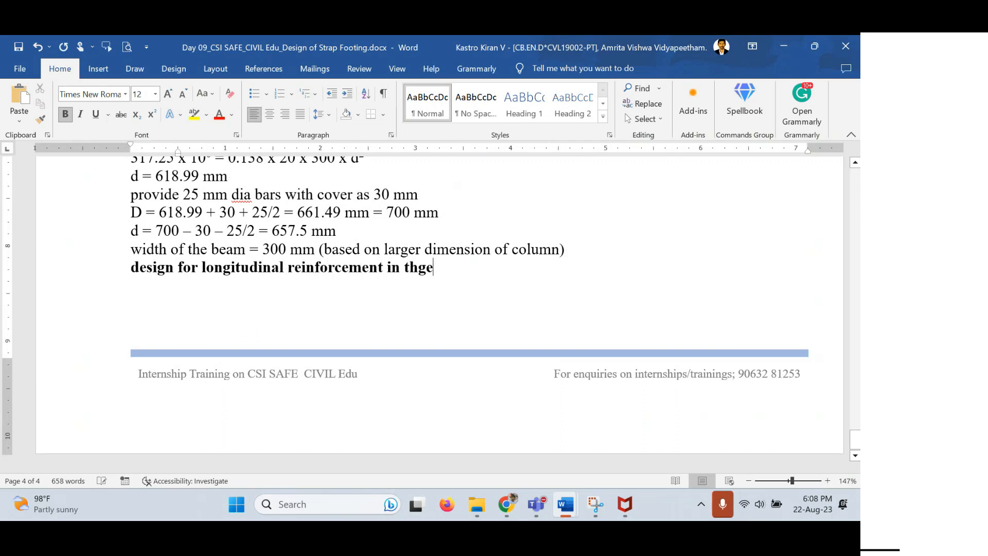
key("BackSpace")
key("BackSpace")
type("e beam")
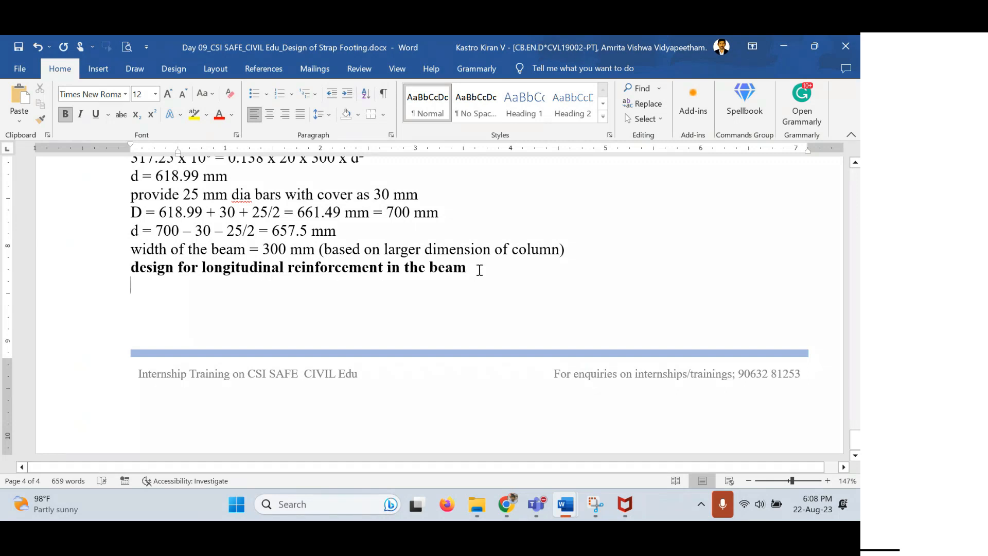
Copy the M and Mu lines from the start of the strap beam design and paste them below the longitudinal reinforcement subheading
left_click_drag(479, 270, 202, 268)
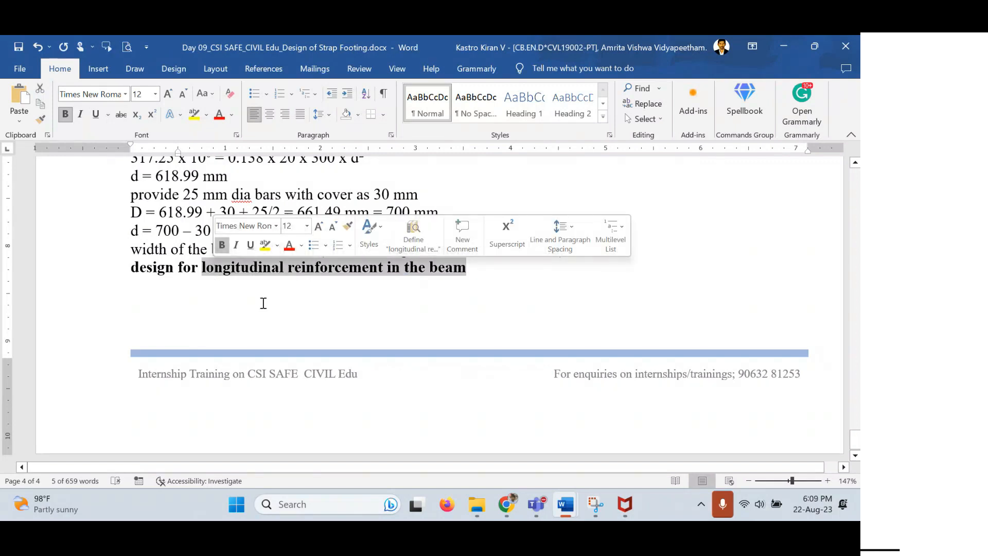
scroll(263, 303, "up", 10)
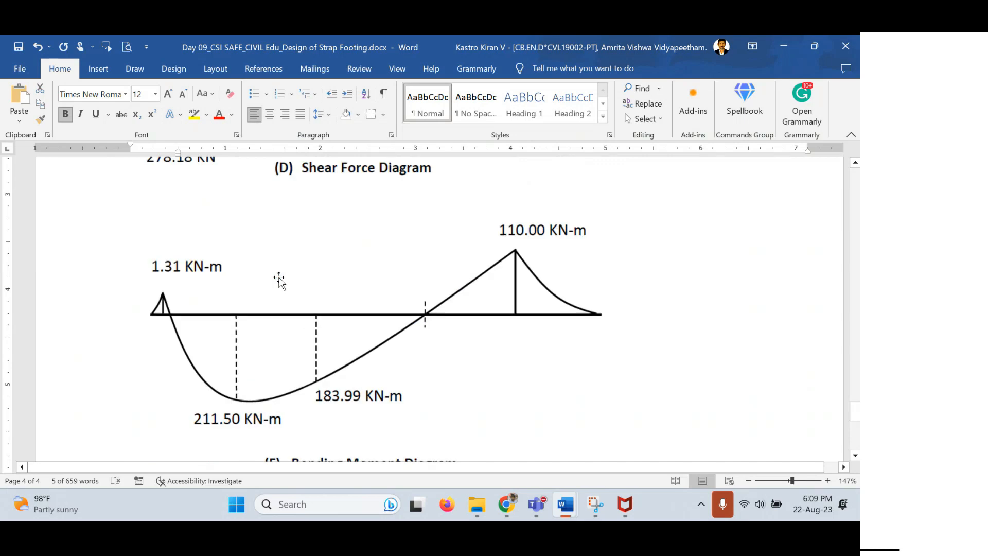
scroll(270, 296, "down", 2)
scroll(256, 347, "down", 1)
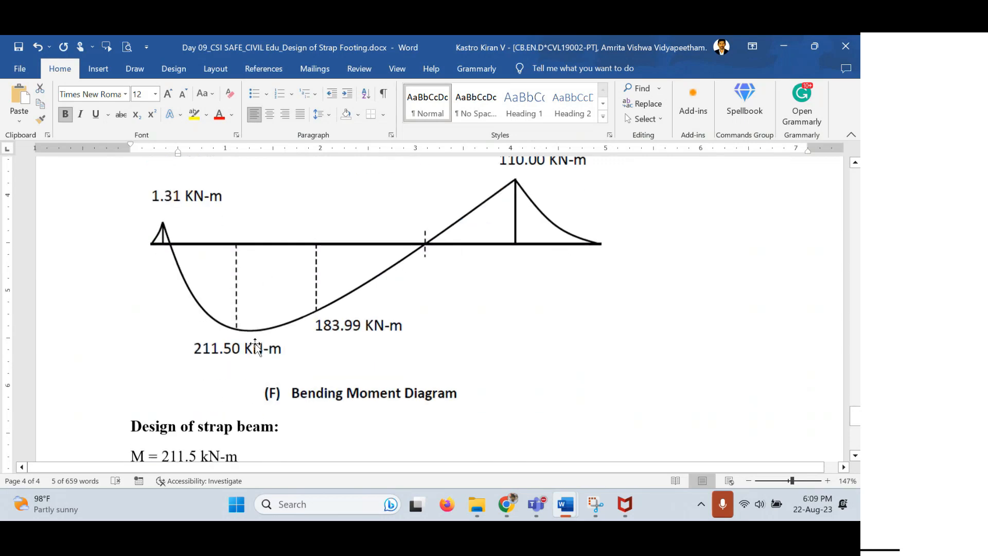
scroll(256, 347, "down", 7)
left_click(241, 293)
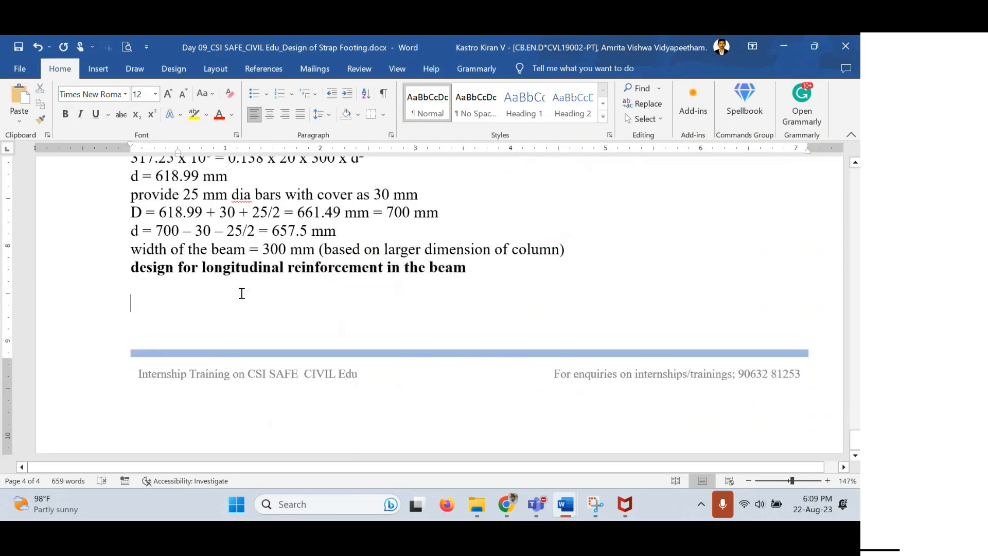
scroll(241, 293, "up", 2)
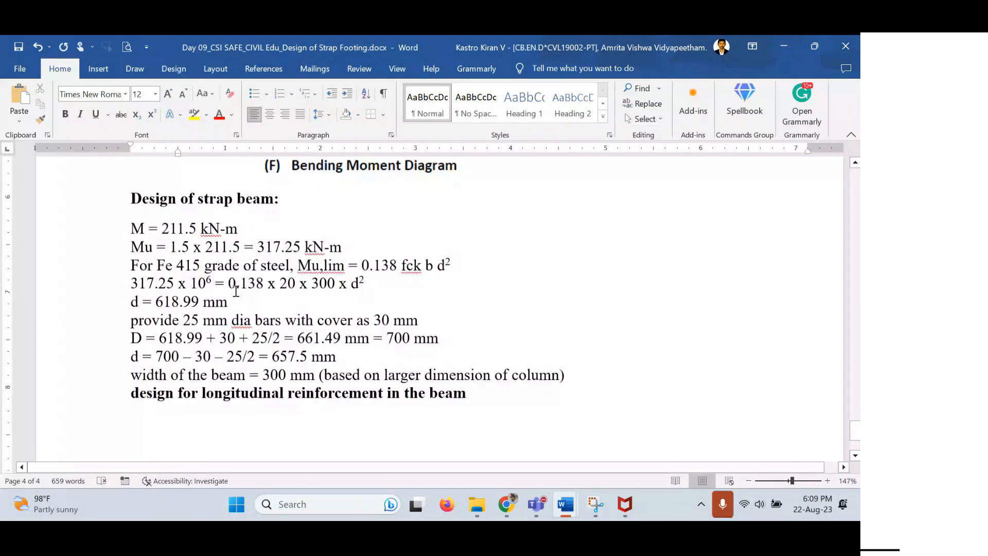
left_click_drag(131, 243, 342, 262)
key("ctrl+c")
scroll(243, 307, "down", 2)
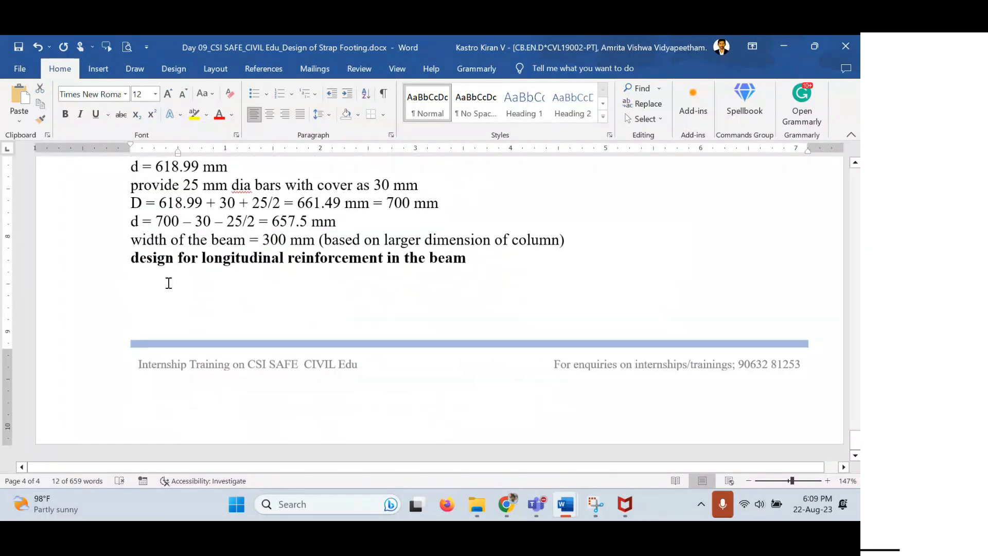
left_click(162, 277)
key("ctrl+v")
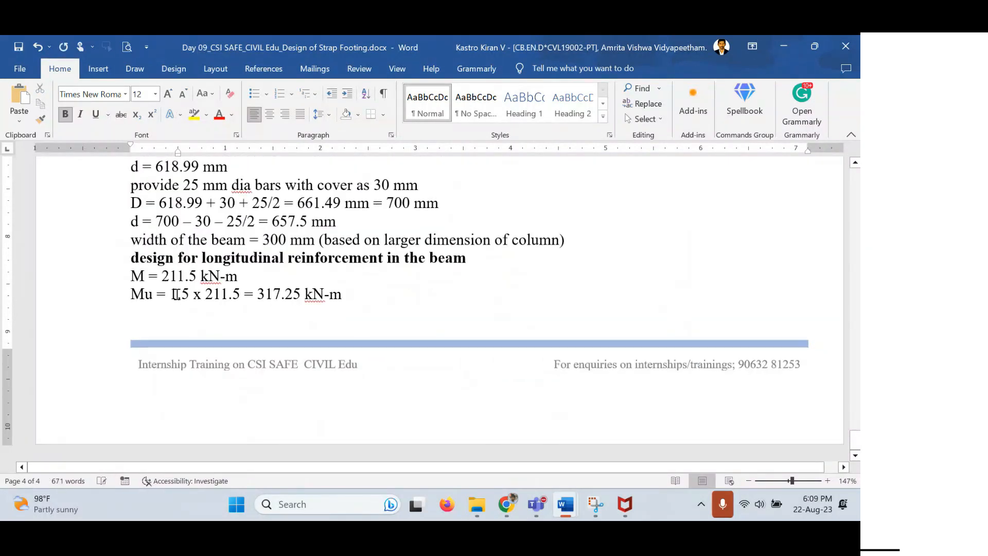
left_click_drag(175, 294, 227, 294)
left_click(321, 304)
left_click_drag(346, 297, 256, 295)
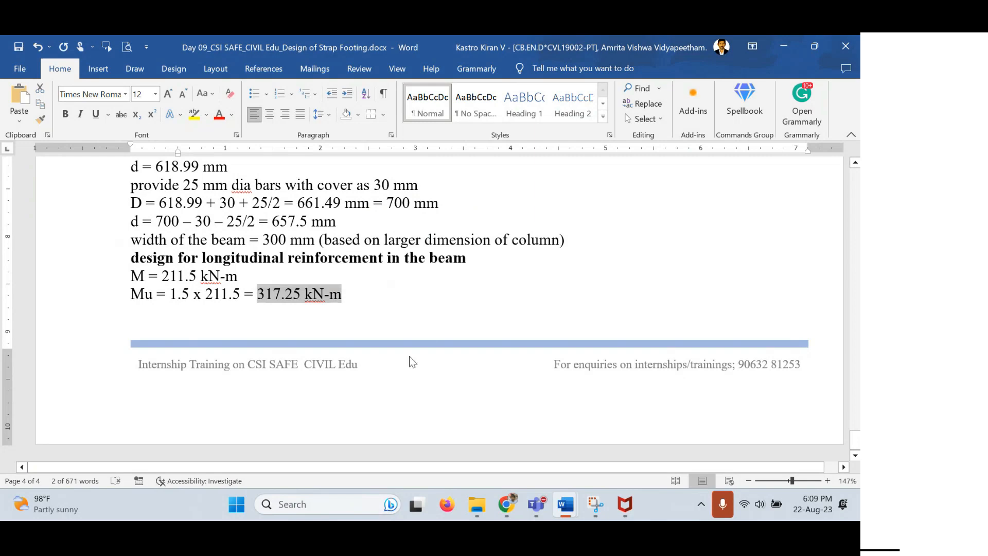
Copy the Ast formula picture from the earlier calculations and paste it after the Mu line of the longitudinal reinforcement design
scroll(383, 332, "up", 10)
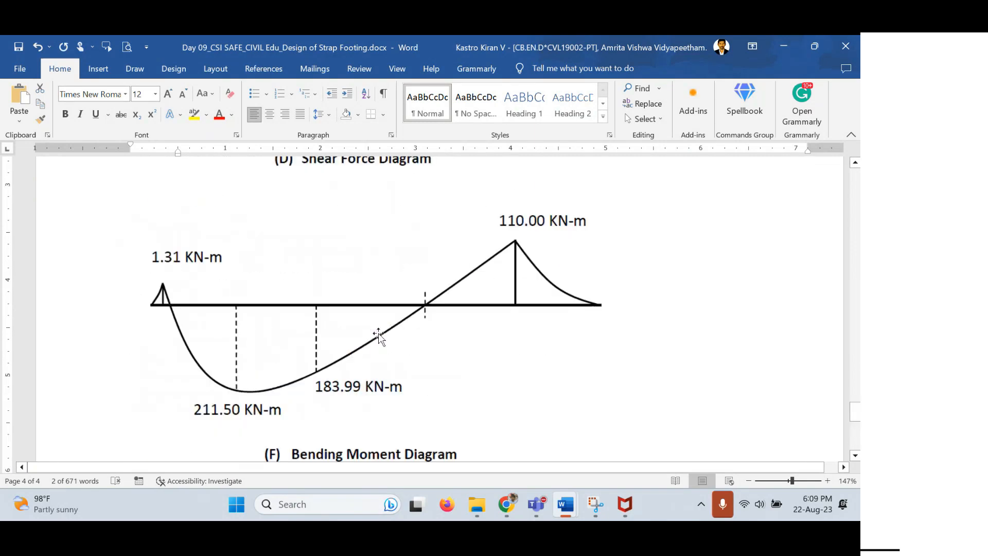
scroll(379, 338, "up", 15)
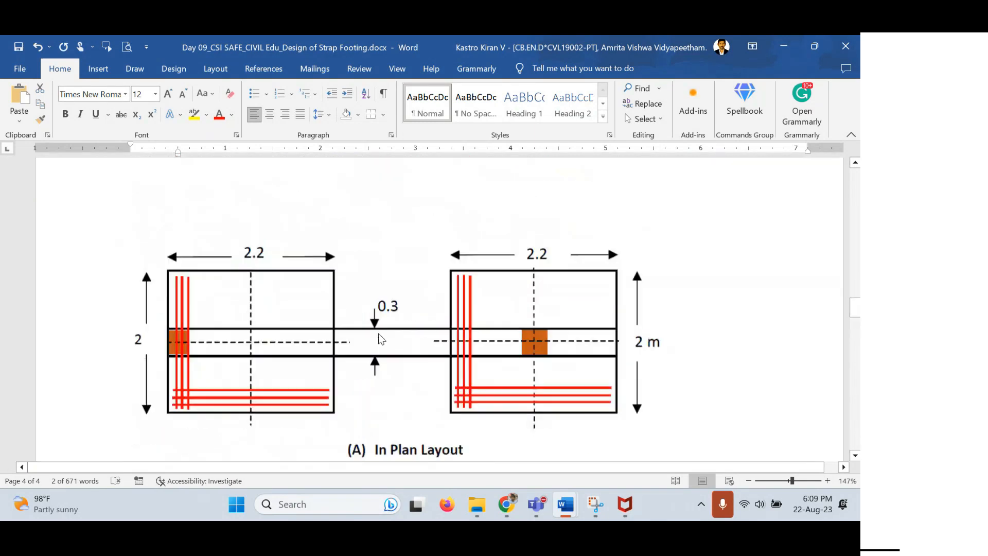
scroll(379, 335, "up", 6)
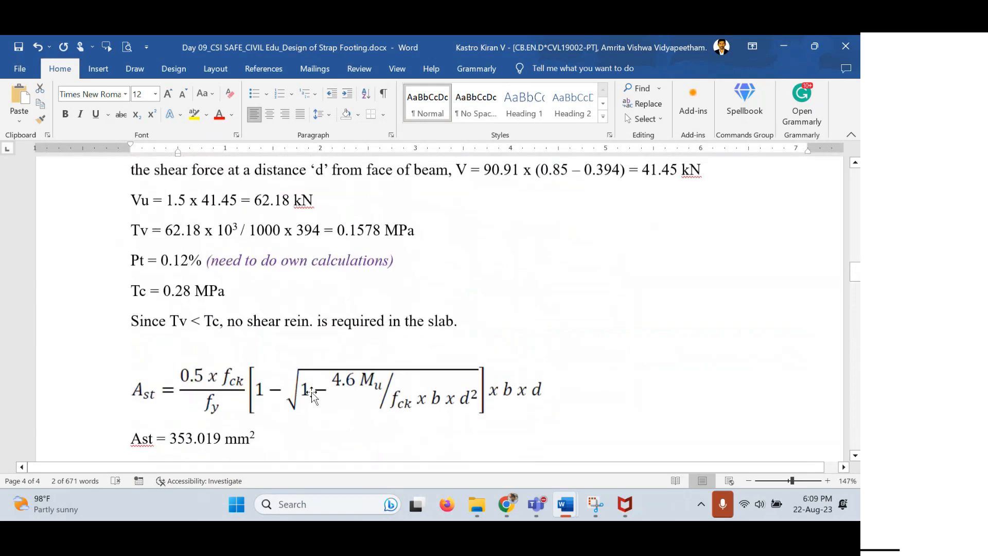
left_click(312, 396)
scroll(312, 396, "down", 10)
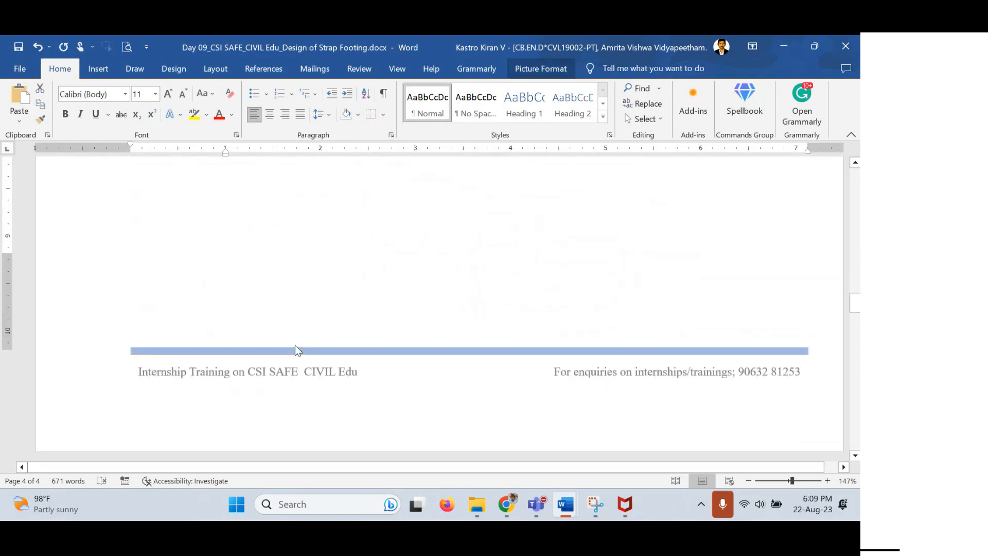
scroll(296, 346, "down", 12)
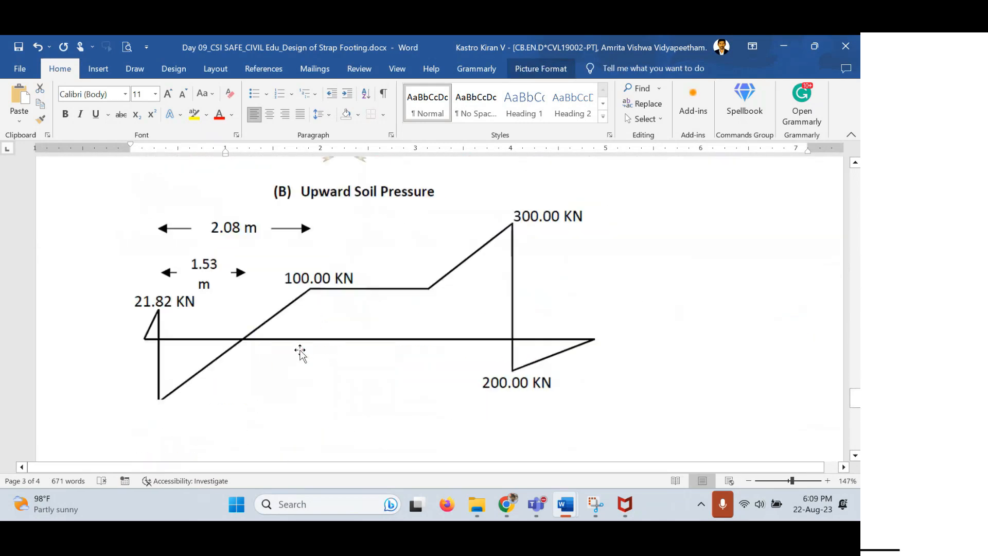
scroll(295, 354, "down", 10)
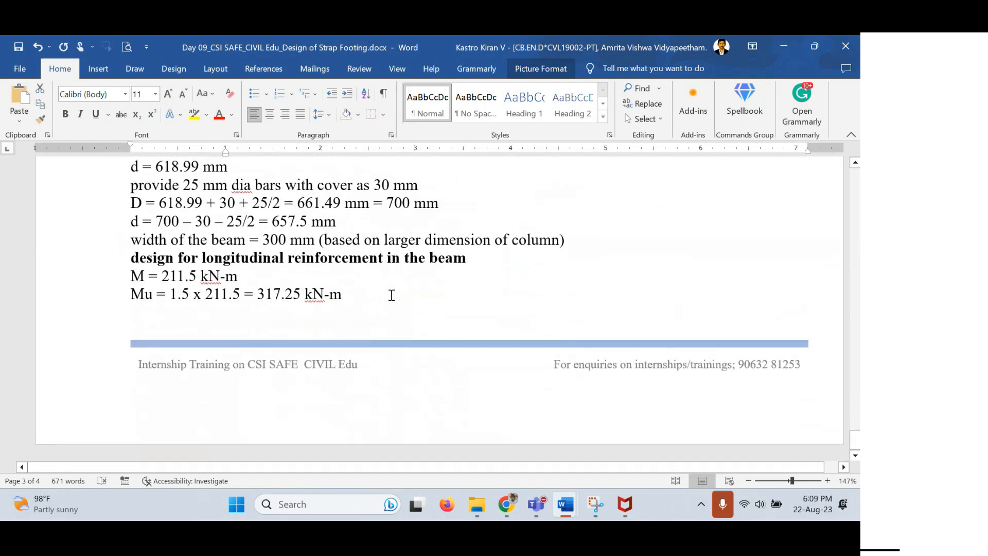
left_click(388, 294)
key("ctrl+v")
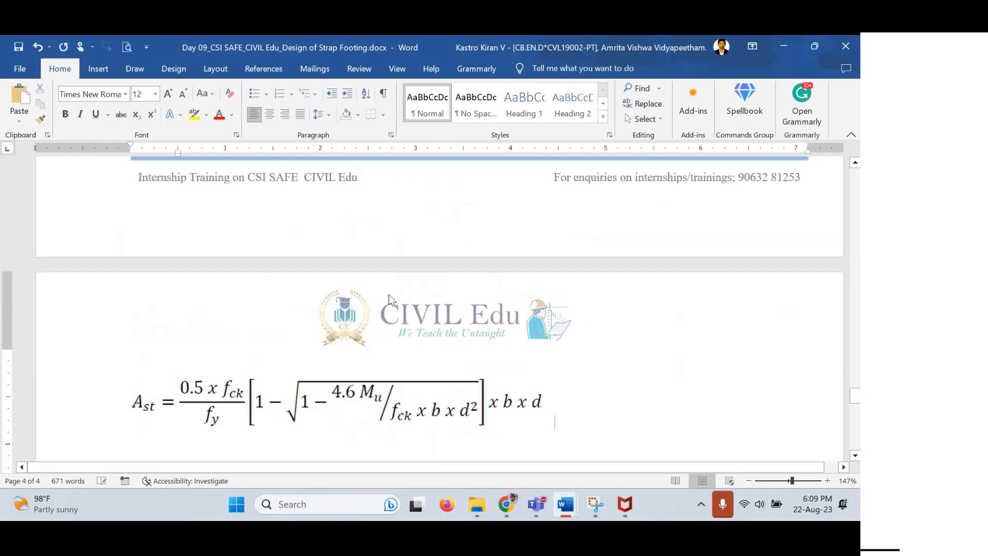
Begin a line of input values below the Ast formula with fck = 20, fy = 415 and the label Mu
scroll(376, 364, "down", 3)
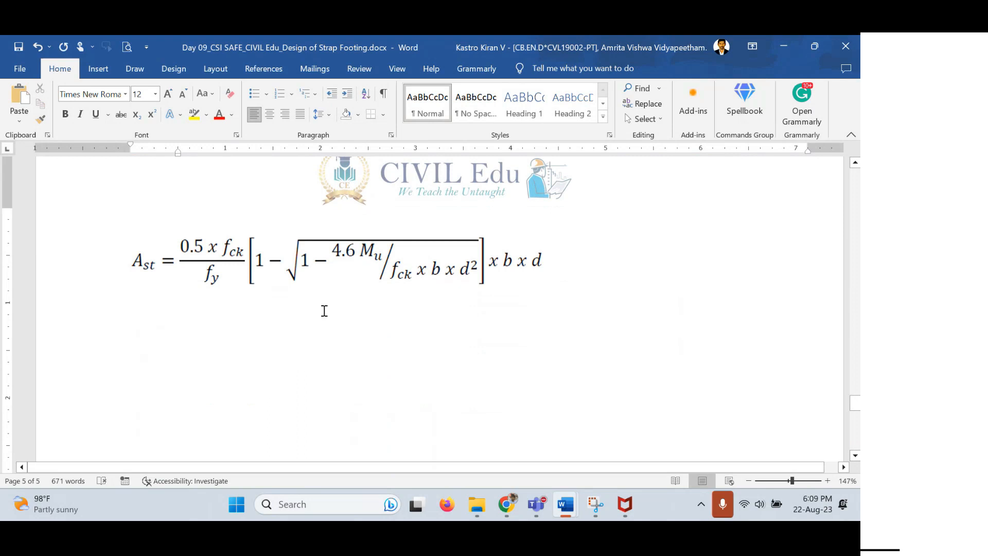
key("Return")
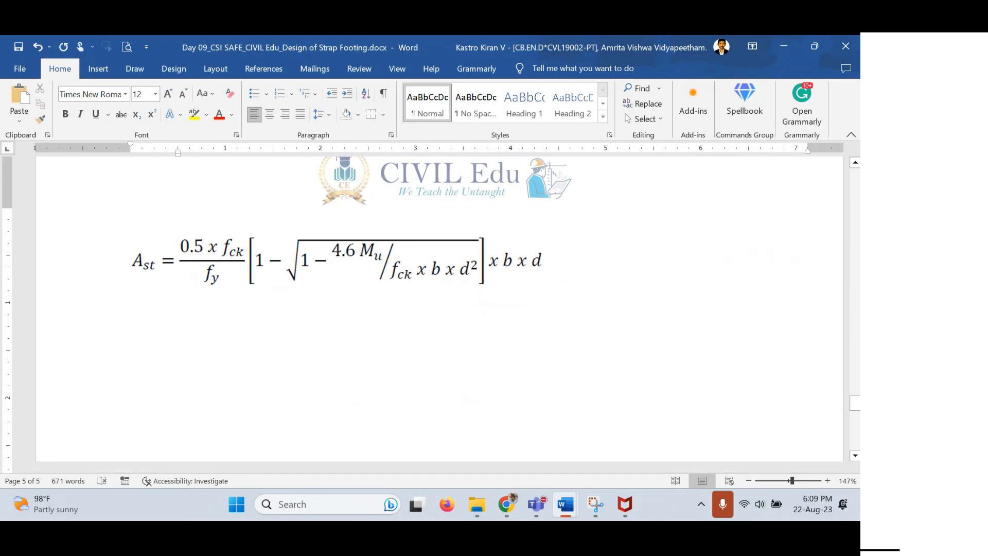
type("Fck")
key("BackSpace")
key("BackSpace")
key("BackSpace")
type("fck = 20, fy = ")
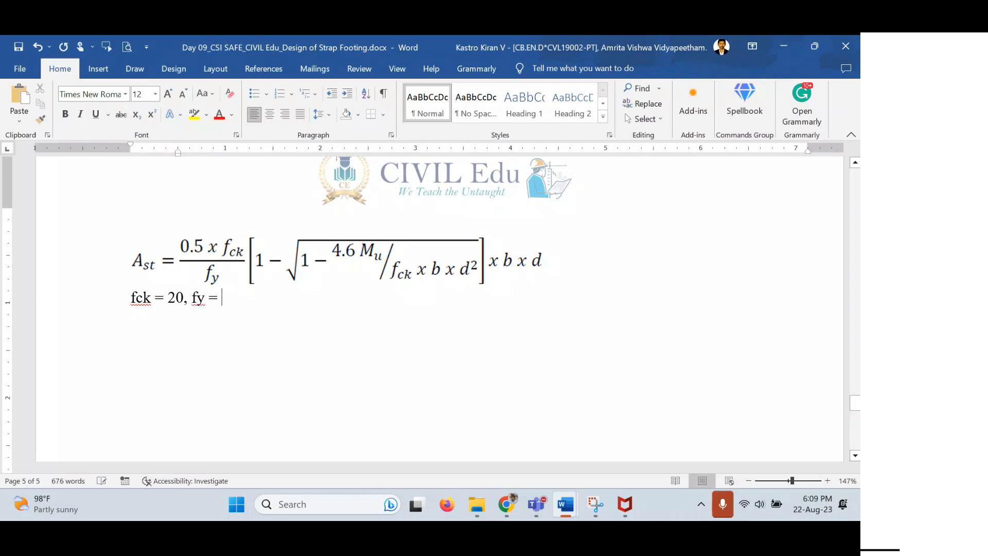
type("415, Muy")
Enter Mu as 317.25 x 10⁶ from the Mu line above, with the exponent 6 in superscript
type("317./")
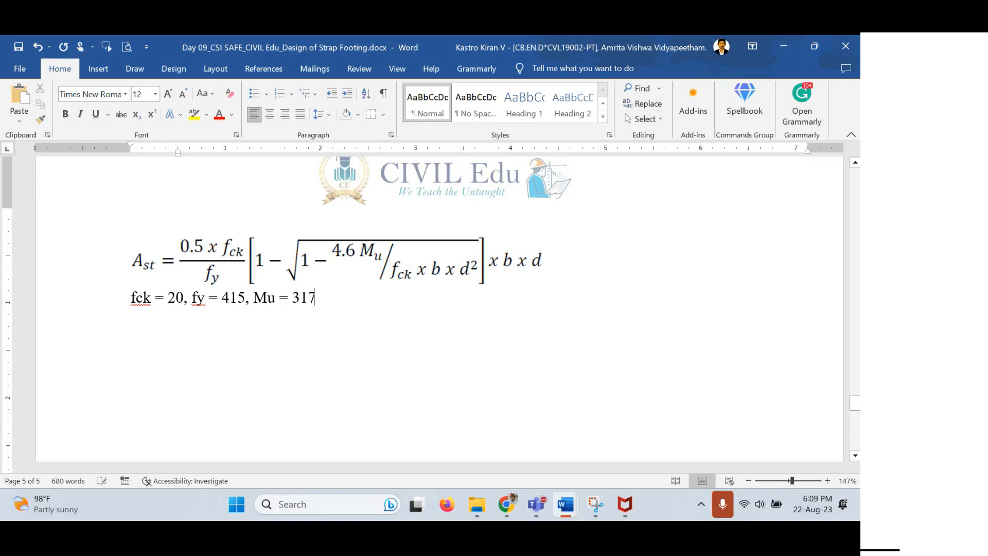
scroll(587, 274, "up", 5)
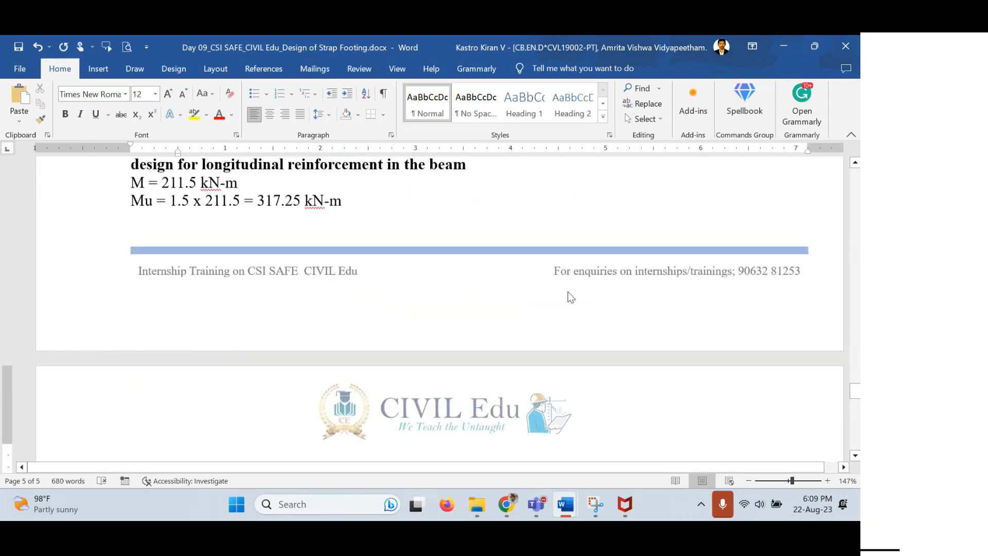
left_click_drag(284, 201, 310, 200)
scroll(334, 217, "down", 5)
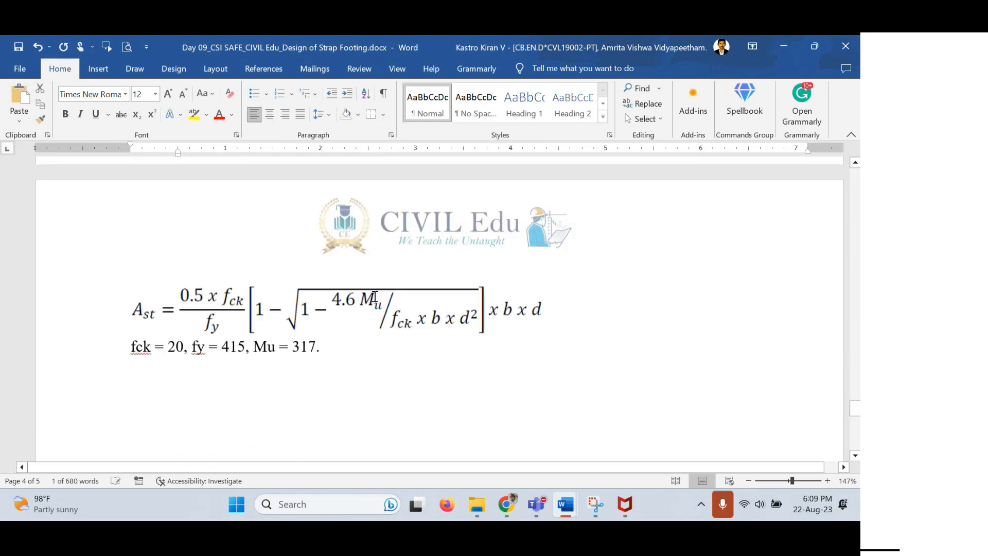
scroll(369, 231, "up", 1)
type("2")
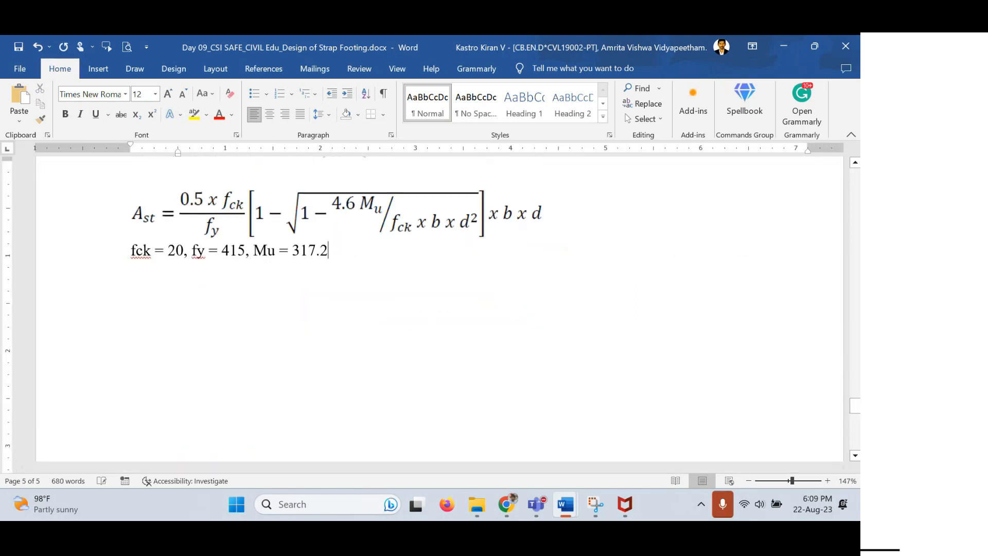
type("5 x 106,")
key("shift+Left")
key("ctrl+shift+plus")
key("Right")
Complete the input values line with b = 300 and the effective depth from above, d = 657.5 mm
type(", b=")
type("=")
type("30")
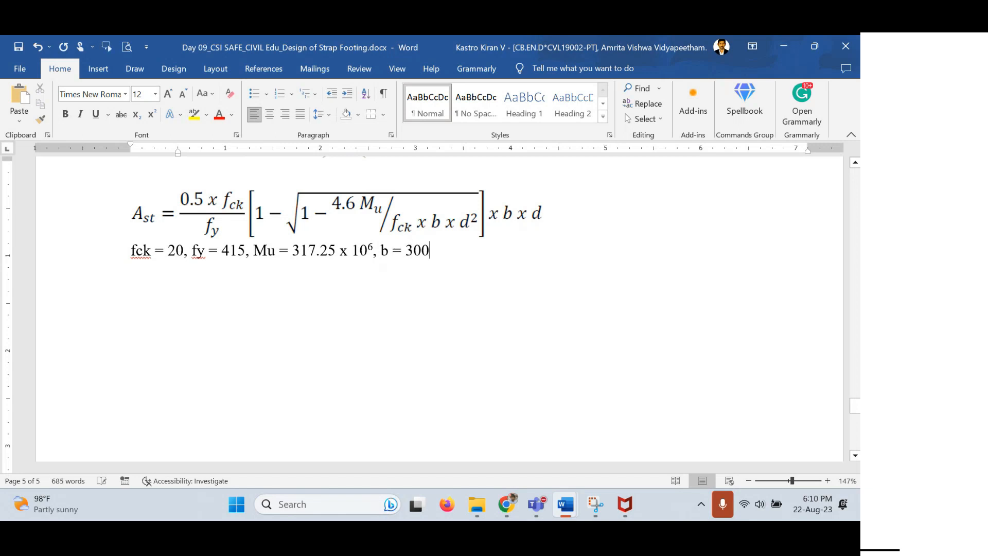
type("0, d =")
scroll(392, 294, "up", 5)
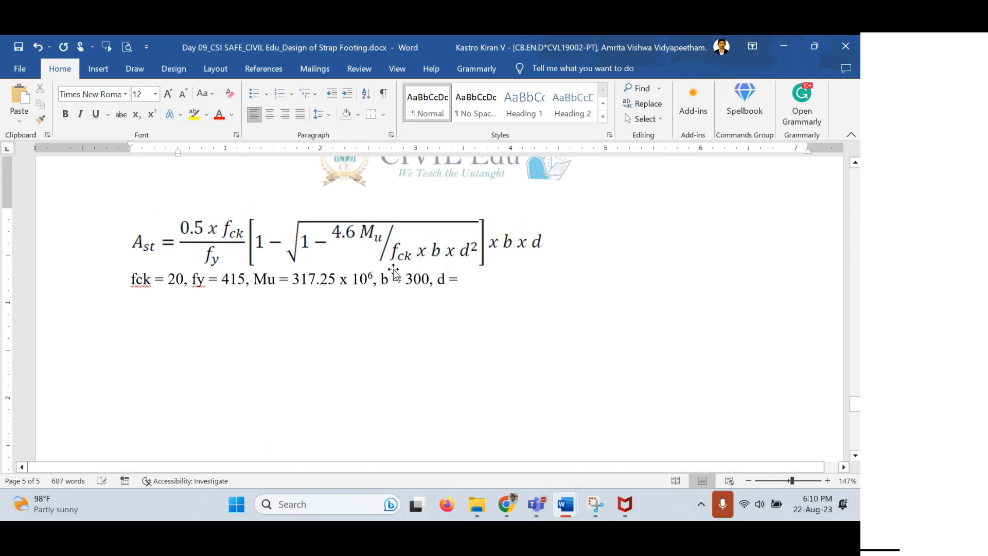
scroll(392, 295, "up", 2)
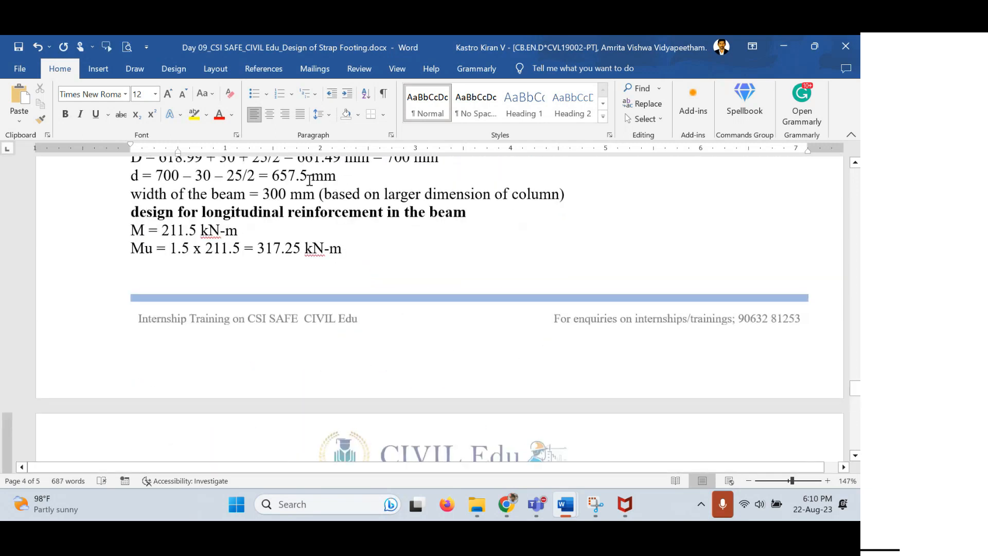
left_click_drag(337, 176, 272, 176)
scroll(354, 294, "down", 7)
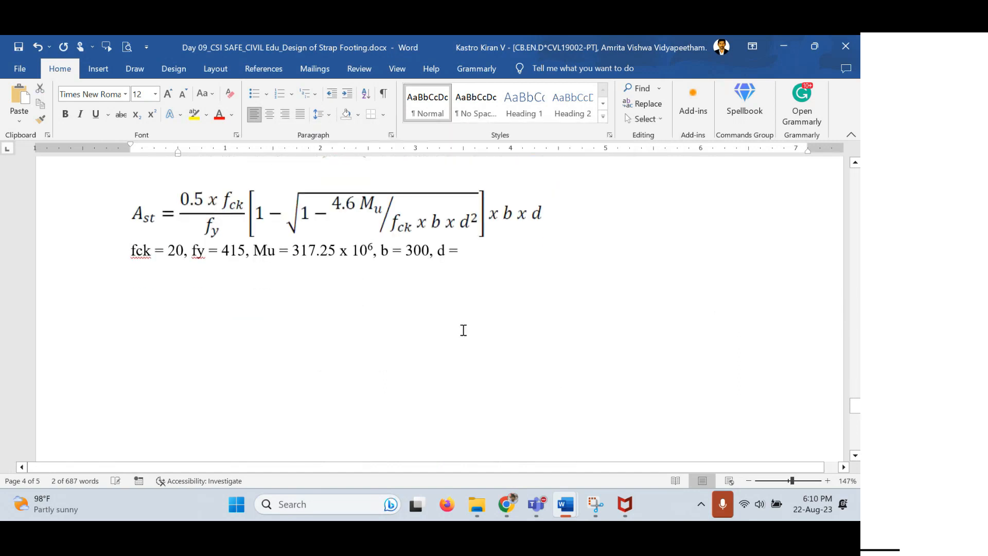
left_click(484, 251)
type("65")
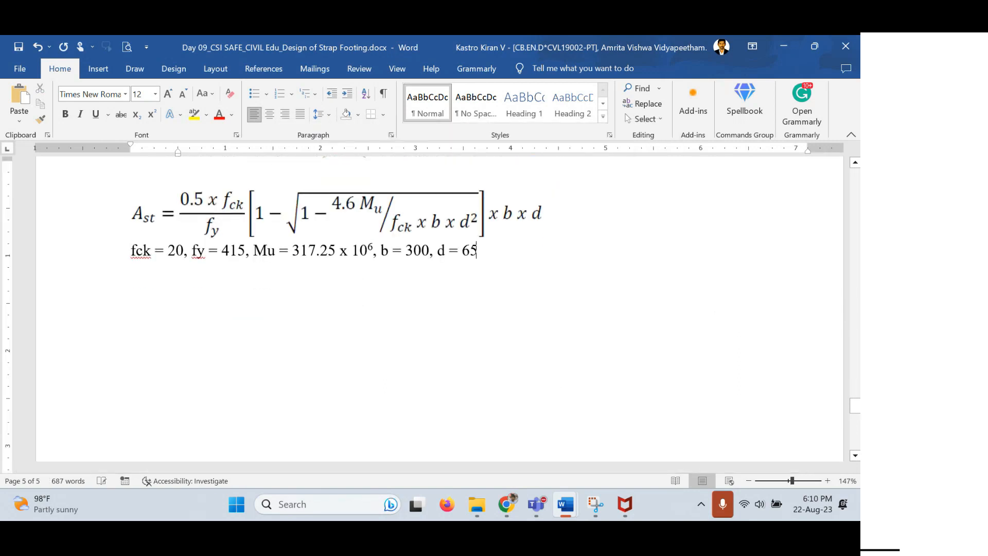
type("7.5 mm")
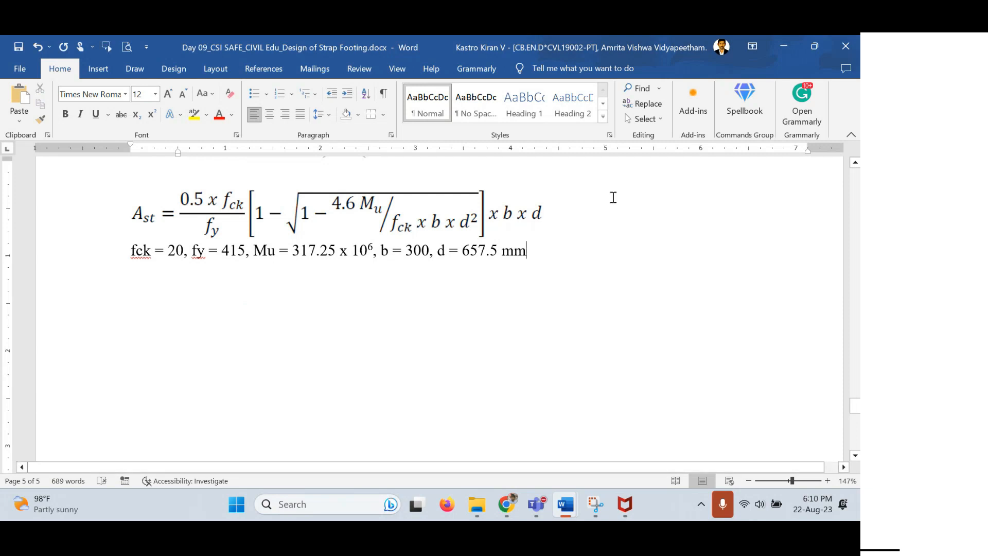
Add the result "Ast = 1609 mm²" on a new line below the input values, with the 2 in superscript
key("Return")
type("Ast")
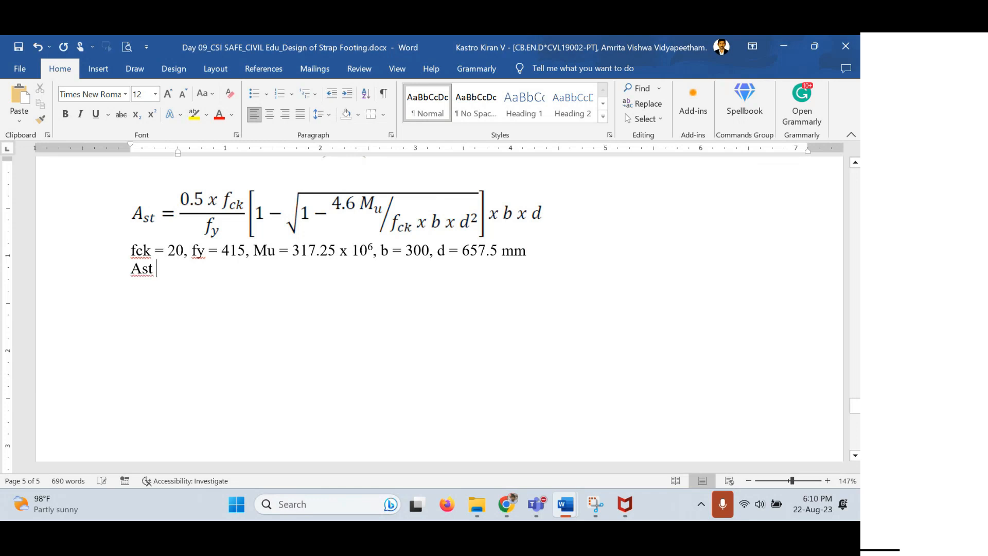
type(" = 1609 mm2")
key("shift+Left")
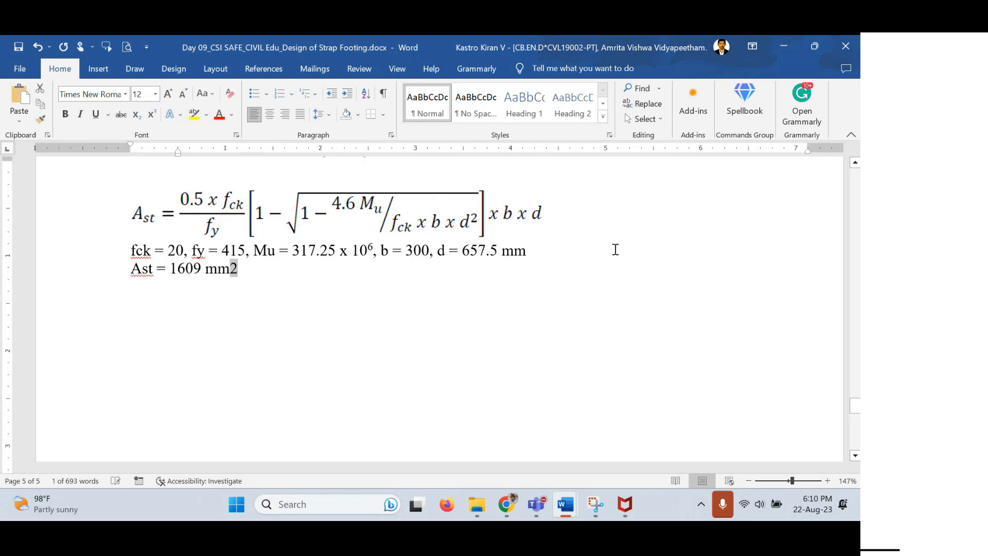
key("ctrl+shift+equal")
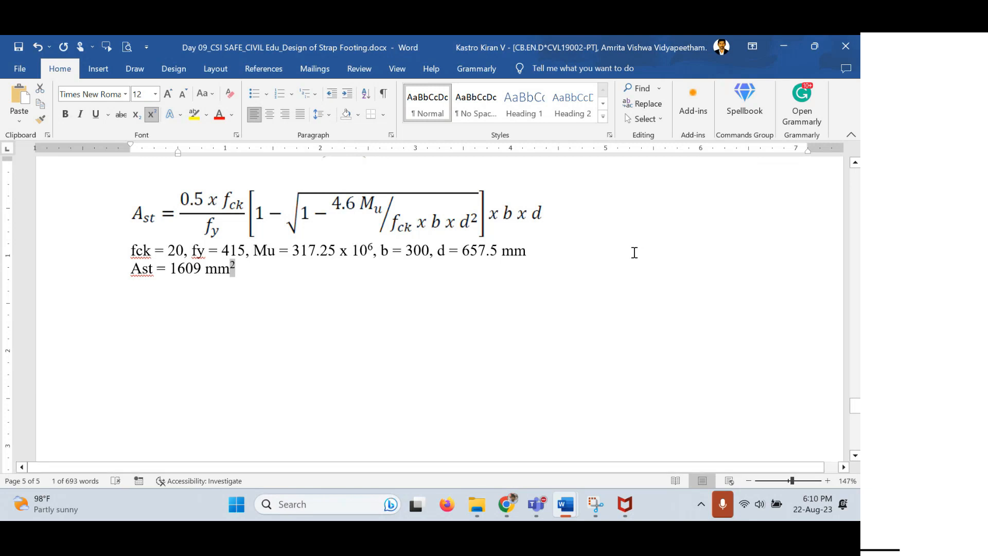
left_click(362, 271)
Check the bar diameter chosen in the depth calculation and add the line "Provide 25 mm bars" below the Ast result
key("Return")
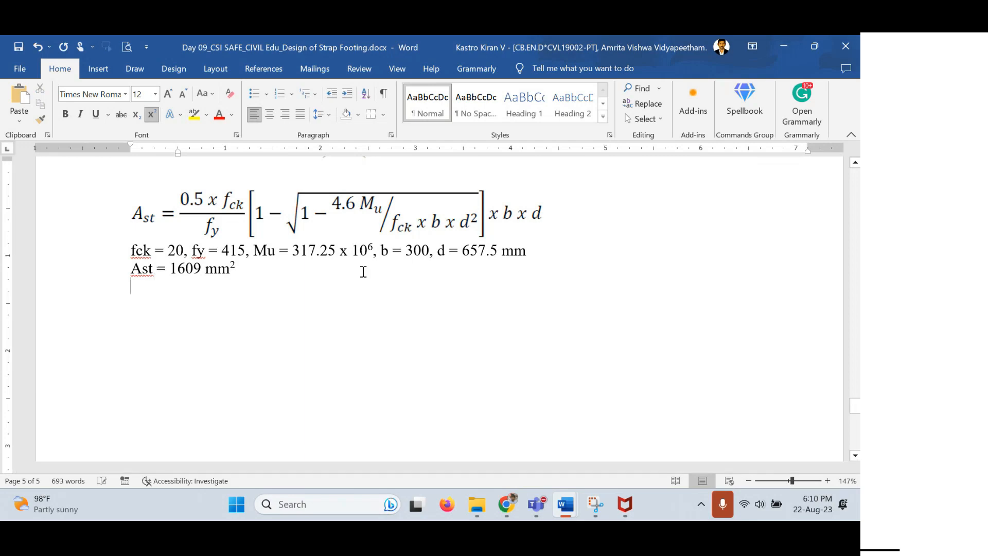
scroll(304, 352, "up", 3)
scroll(305, 351, "up", 5)
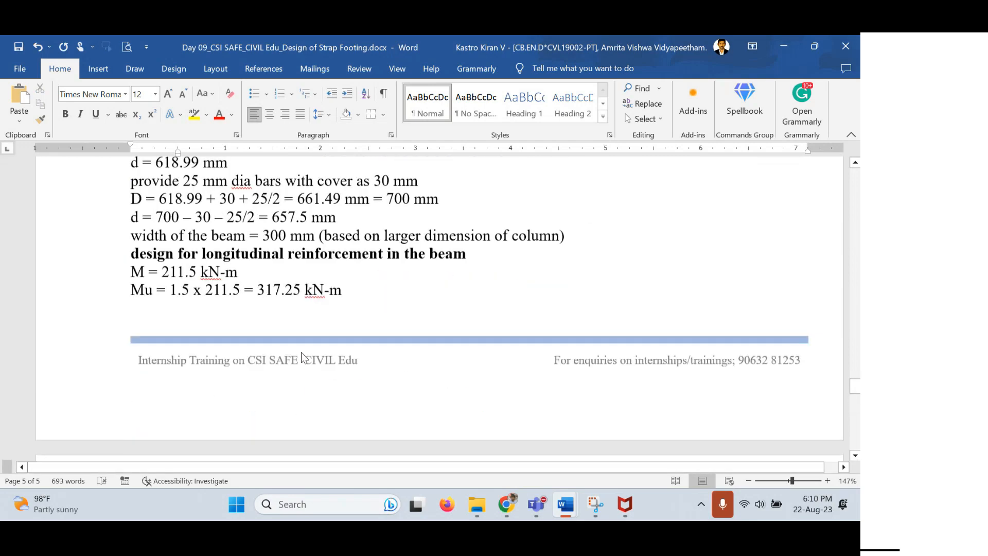
scroll(211, 235, "up", 2)
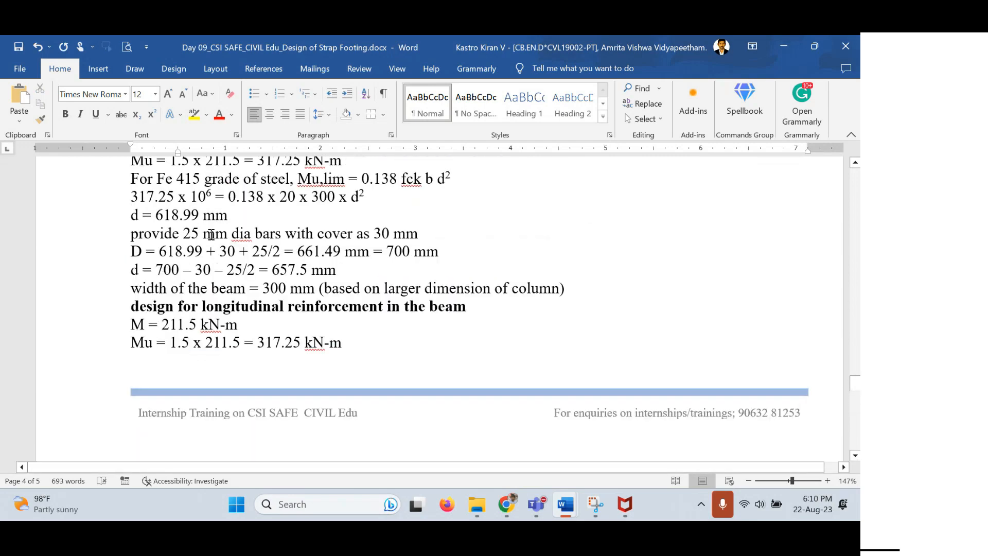
left_click_drag(186, 233, 252, 234)
scroll(144, 391, "down", 9)
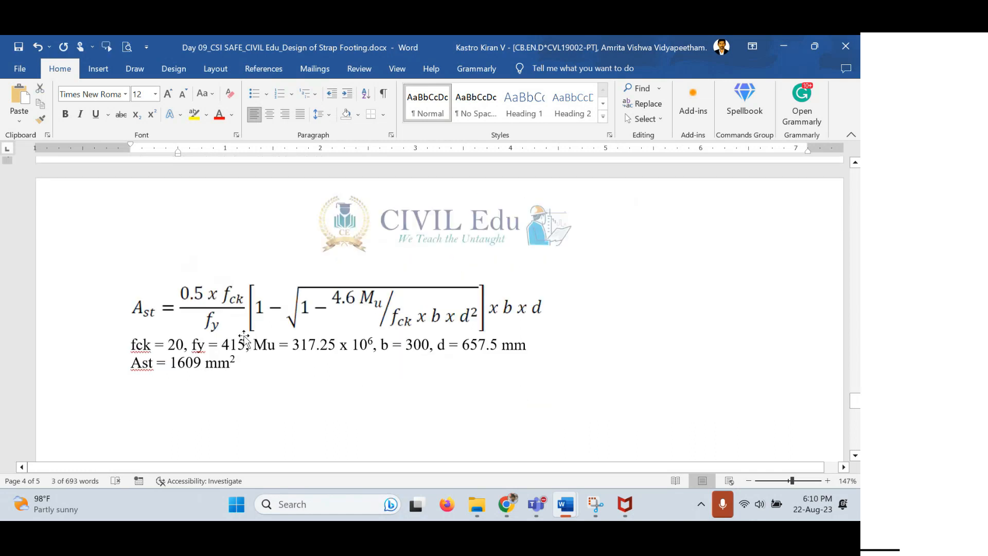
left_click(135, 360)
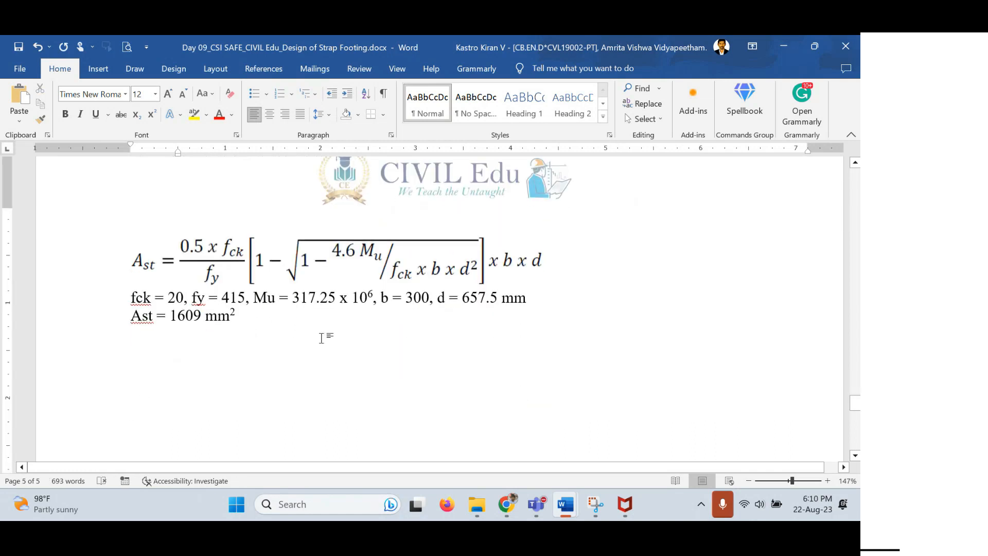
type("provide")
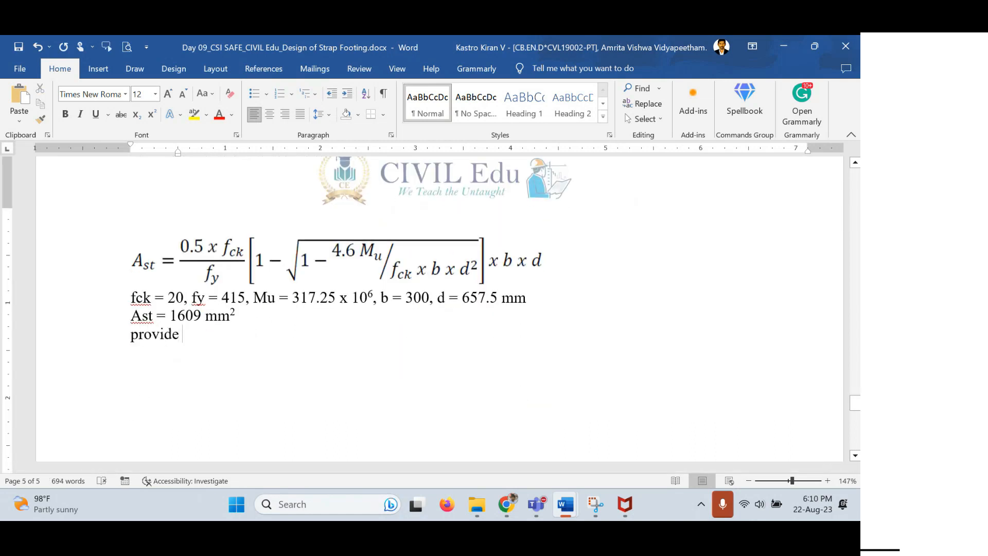
type(" 25 mm bars")
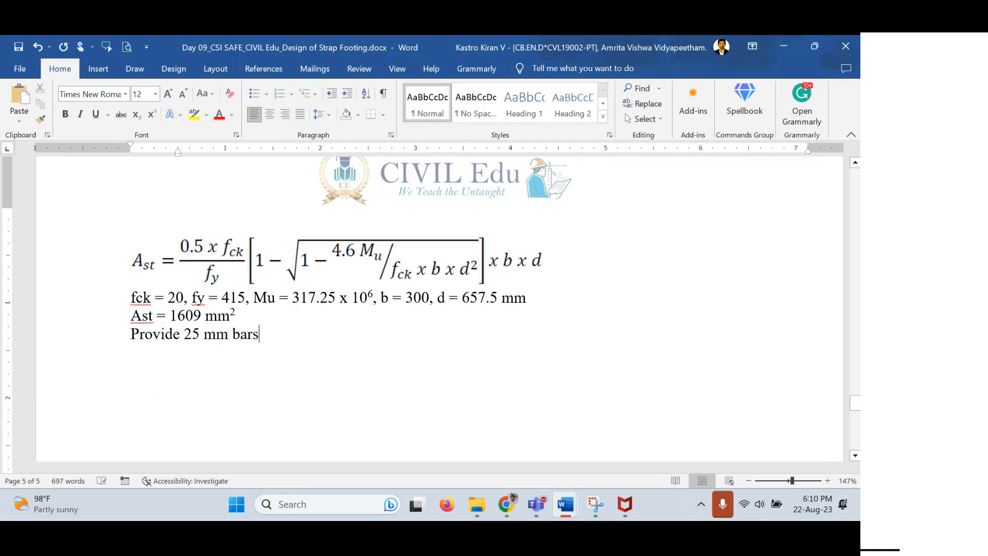
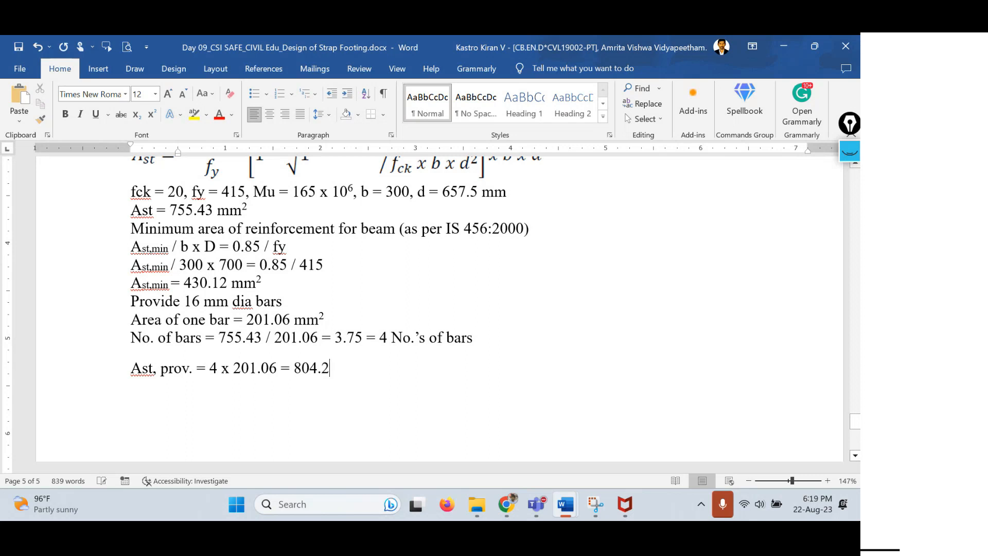
Complete the "Ast, prov." result as 804.24 mm² with the 2 in superscript, and go to the line below
type("4 mm2")
key("shift+Left")
key("ctrl+shift+equal")
key("Down")
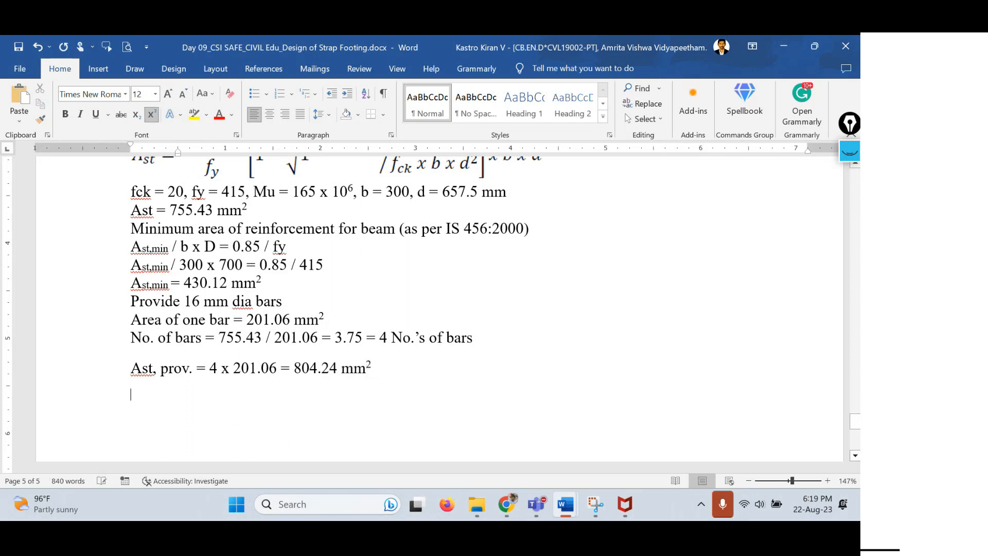
key("Down")
Sketch a blue rectangular beam outline beside the bar calculations using the screen annotation pen
scroll(368, 329, "down", 2)
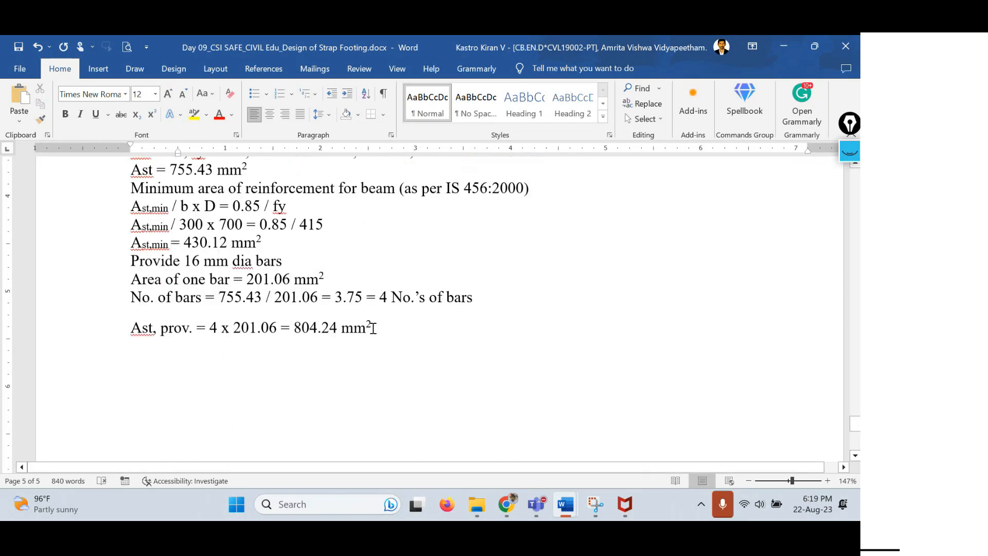
left_click(850, 151)
left_click(850, 192)
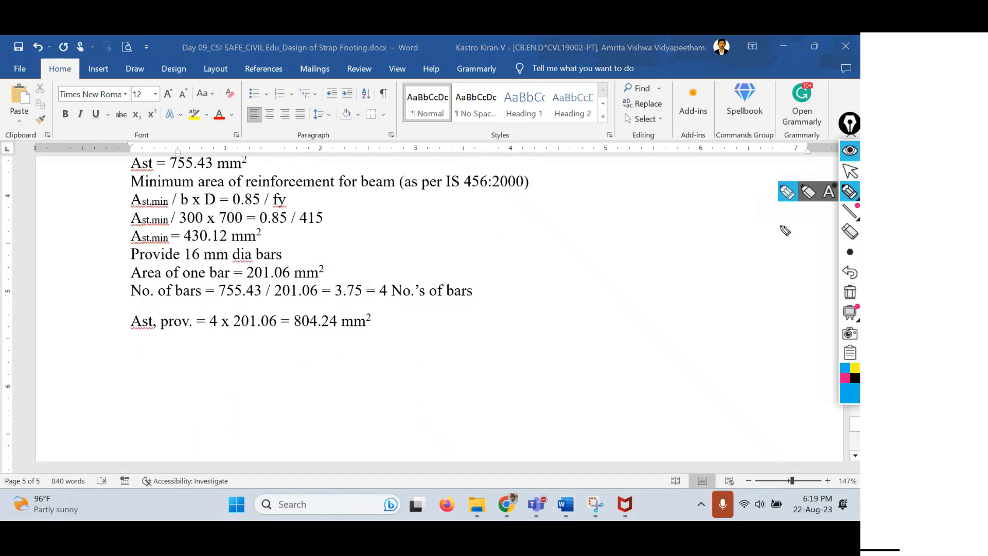
mouse_move(479, 237)
left_mouse_down()
mouse_move(480, 319)
mouse_move(801, 319)
left_mouse_up()
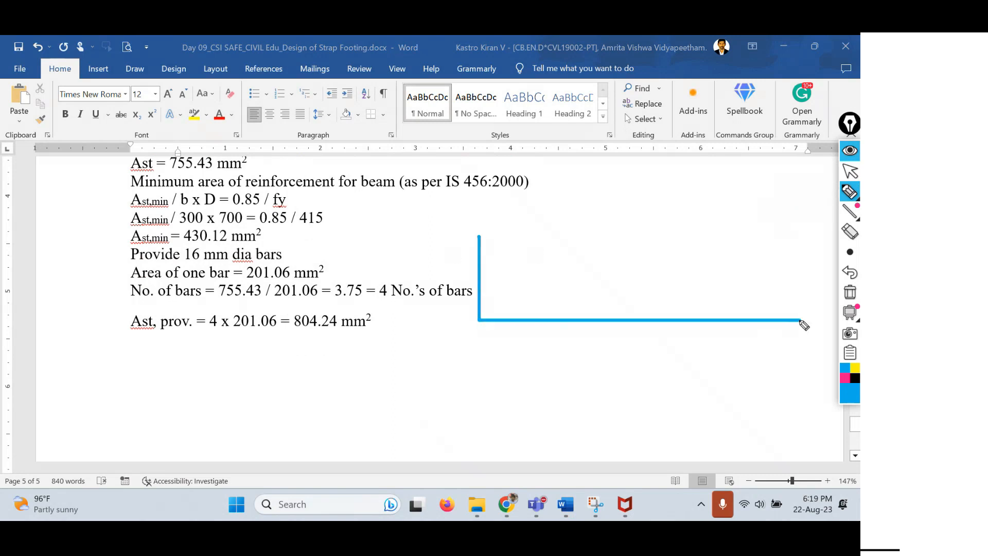
mouse_move(475, 236)
left_mouse_down()
mouse_move(798, 237)
mouse_move(812, 319)
mouse_move(783, 318)
left_mouse_up()
Draw two horizontal pink lines inside the beam outline for the top and bottom longitudinal bars
left_click(844, 379)
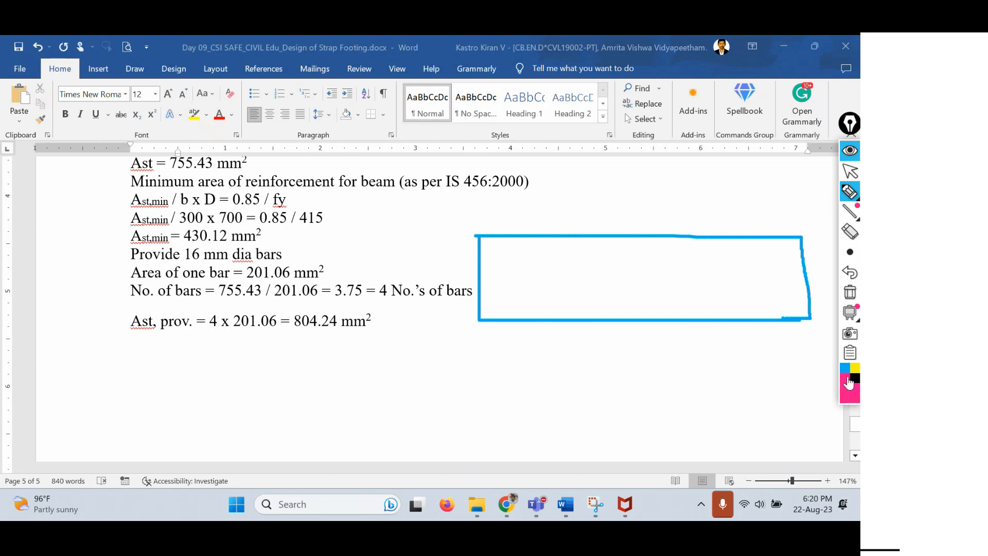
left_click_drag(499, 251, 779, 255)
left_click_drag(509, 303, 780, 306)
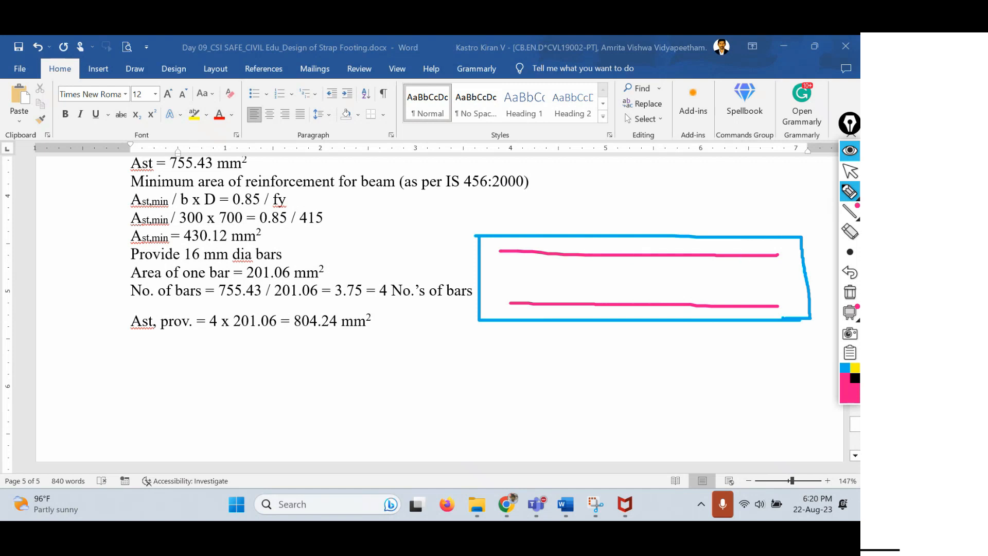
Draw nine vertical black strokes across the two pink bars, spaced along the beam, to represent the stirrups
left_click(854, 379)
left_click_drag(521, 245, 514, 312)
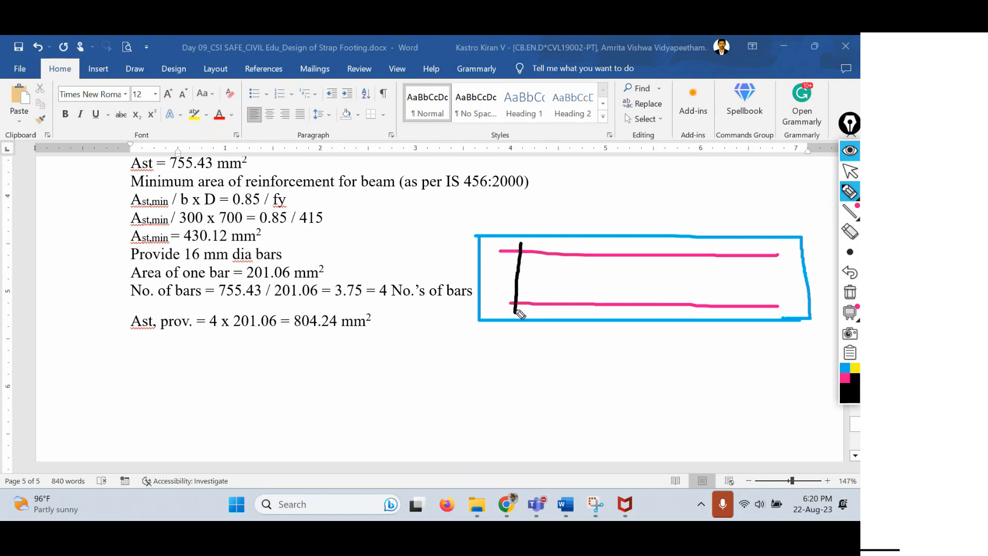
left_click_drag(544, 245, 543, 309)
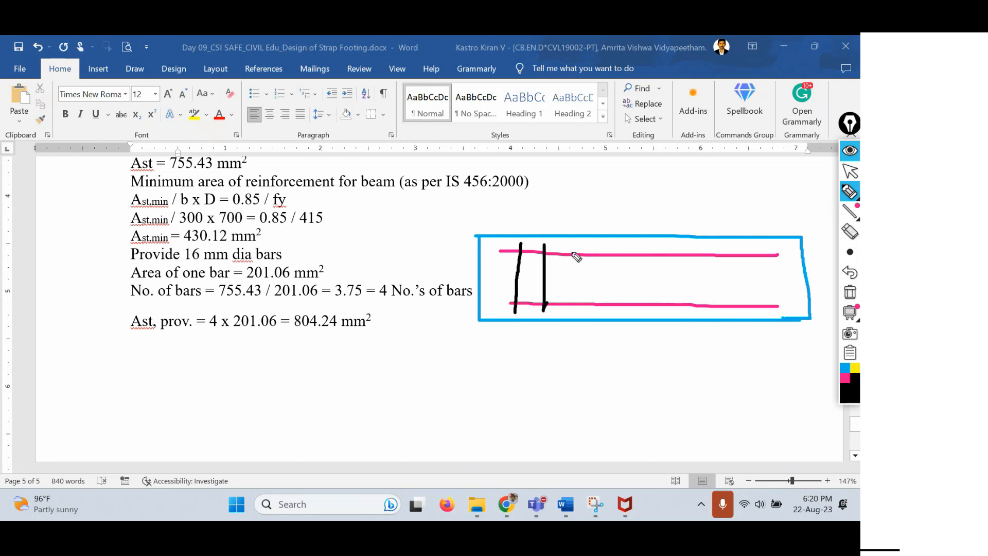
left_click_drag(572, 246, 573, 310)
left_click_drag(603, 246, 611, 320)
left_click_drag(634, 244, 642, 308)
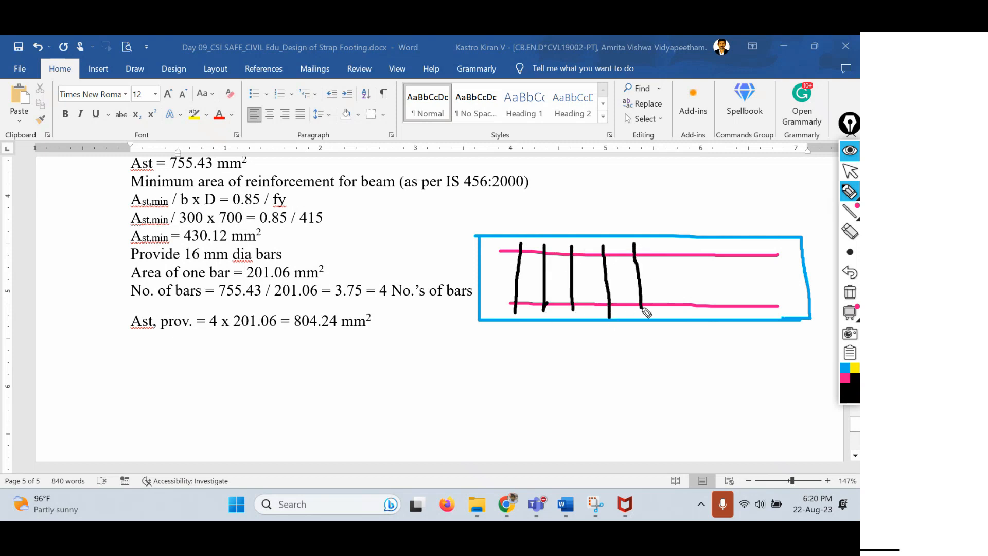
left_click_drag(669, 249, 678, 315)
left_click_drag(701, 246, 710, 314)
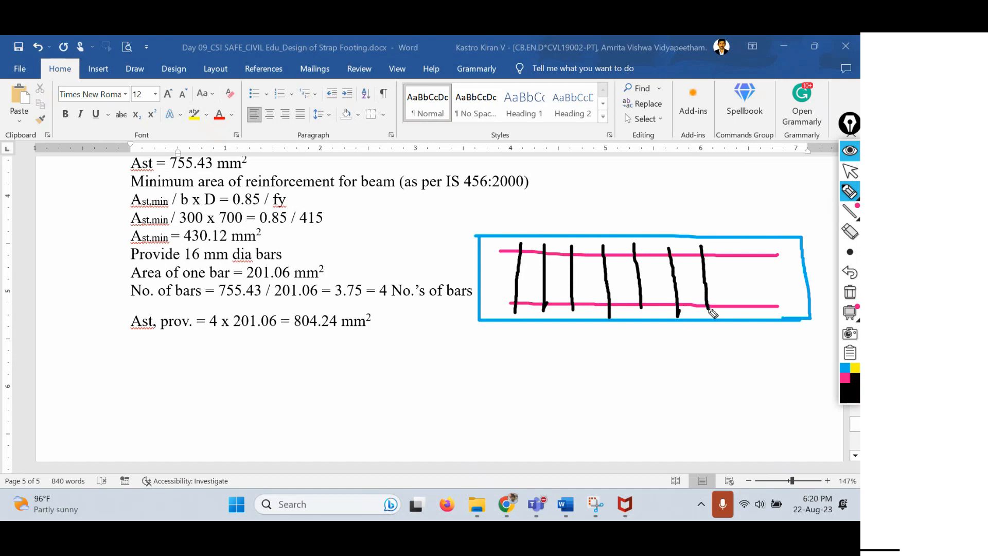
left_click_drag(724, 244, 731, 312)
left_click_drag(754, 247, 755, 312)
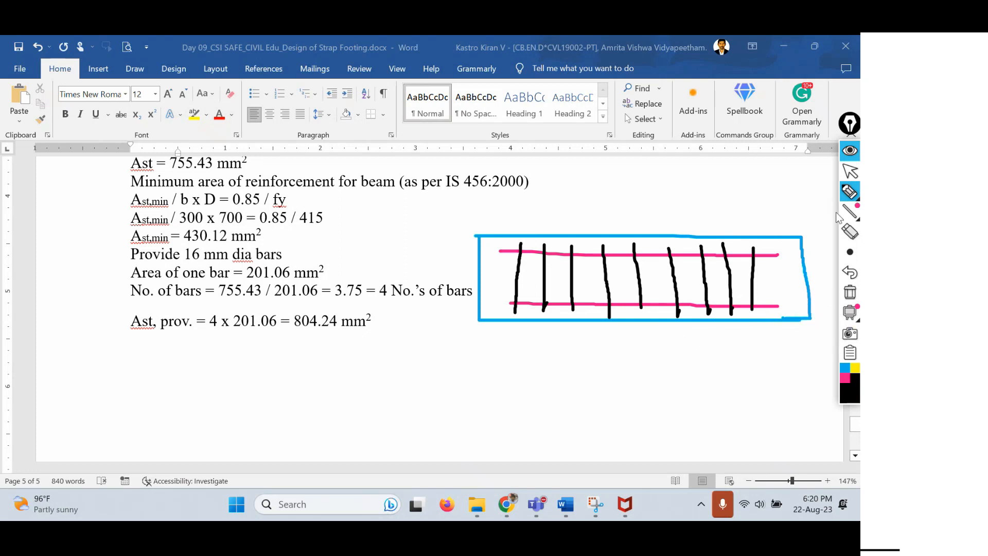
Write the bold heading "Shear design in beam" on the line below the "Ast, prov." result
left_click(850, 177)
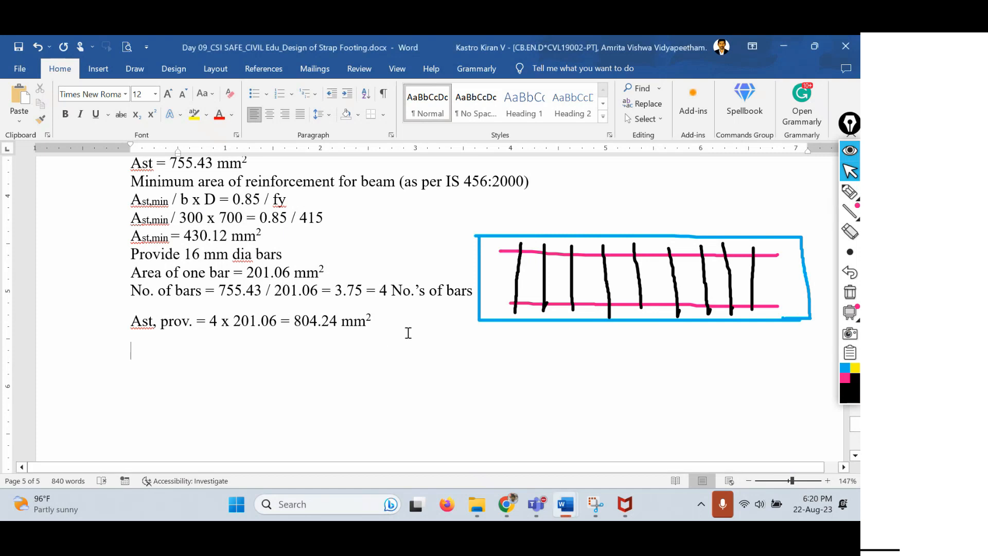
key("ctrl+b")
type("Sh")
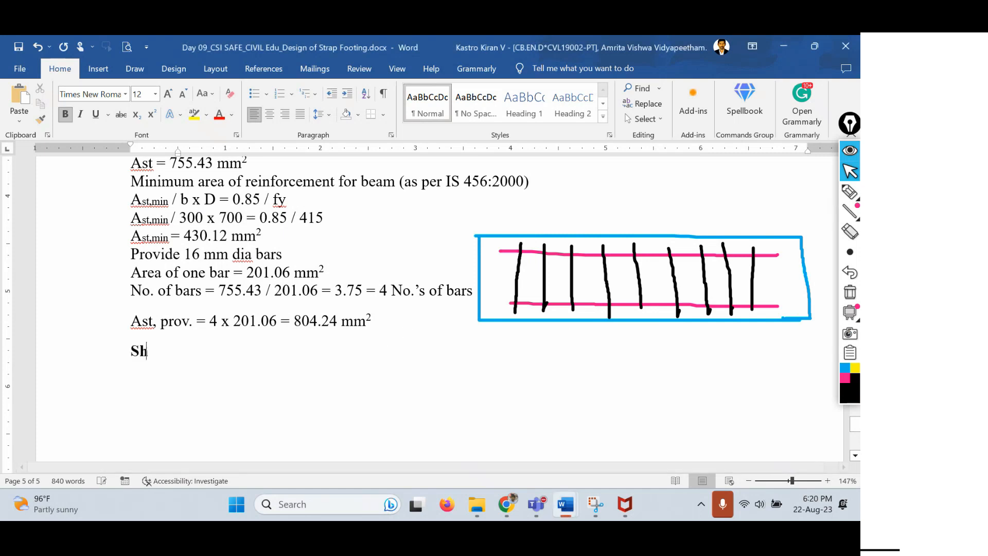
type("ear design")
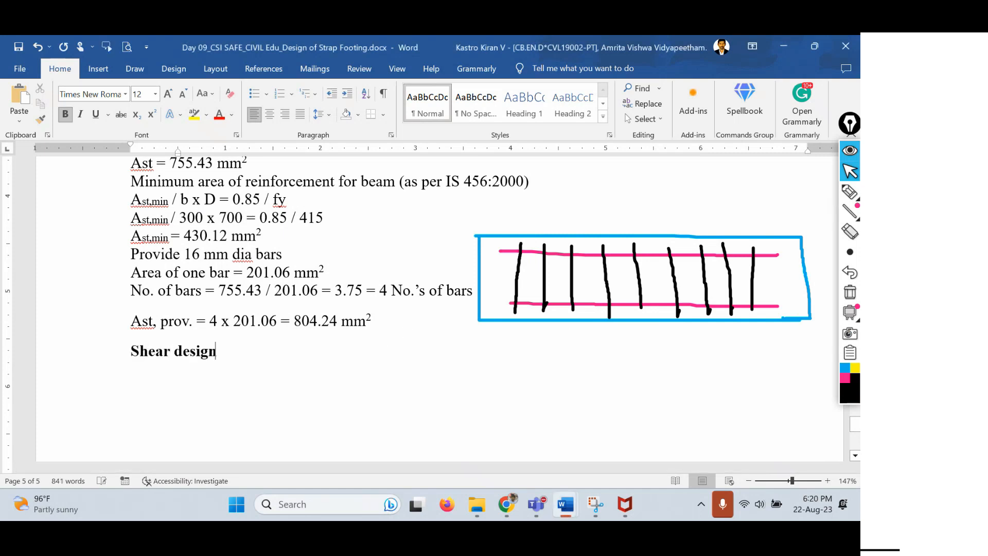
type(" in beam")
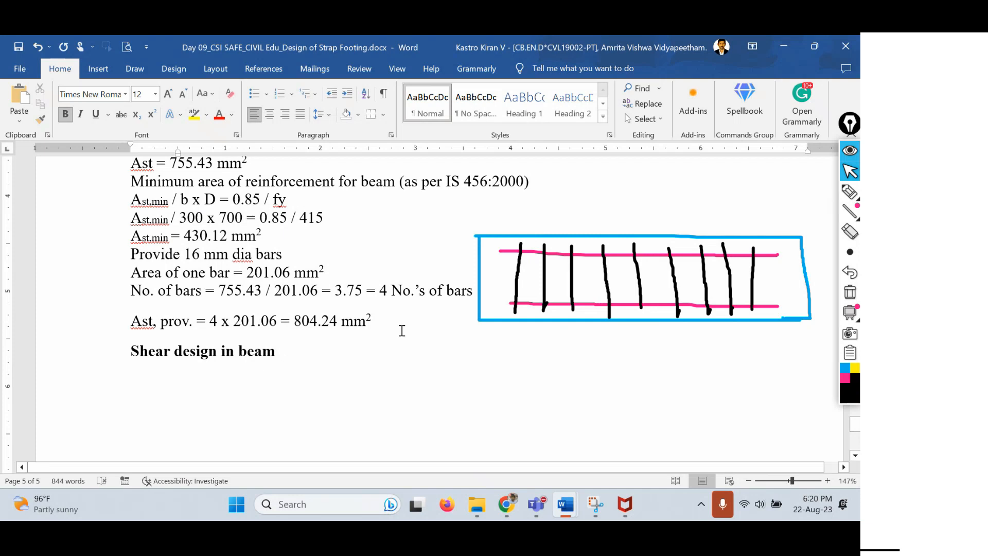
Add the bold line "Shear force at a distance 'd' from interior face of C1" under the shear design heading
key("Return")
type("shear ")
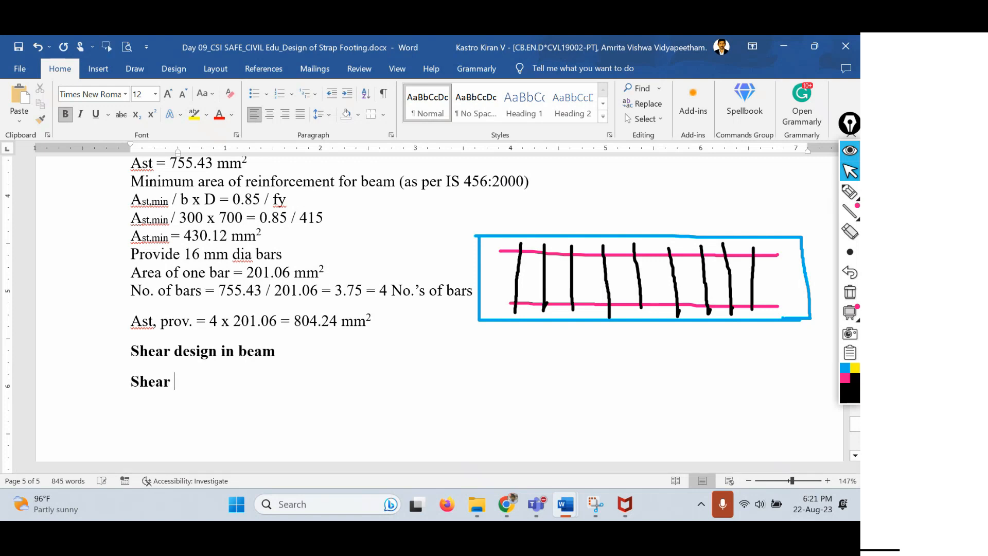
type("force at a distance")
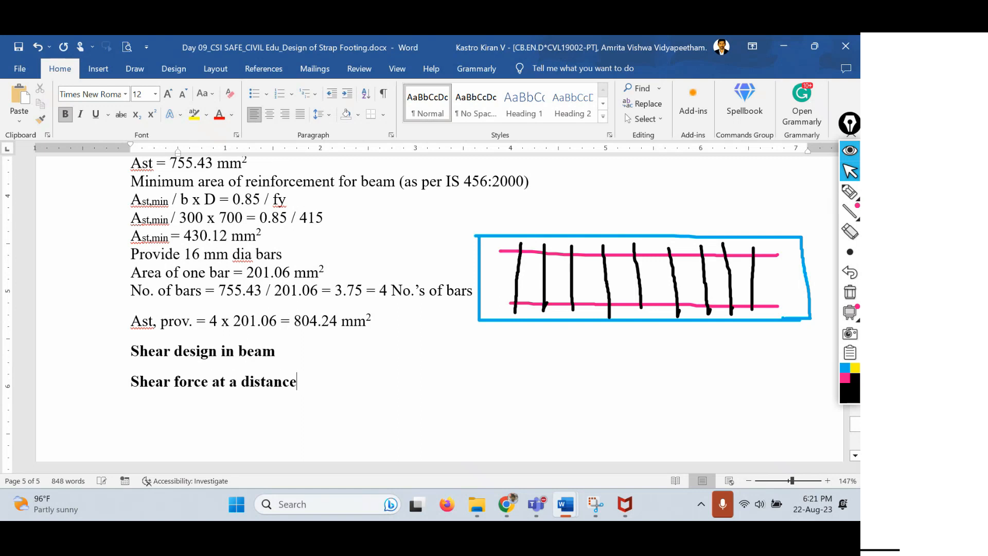
type(" 'd' from interi")
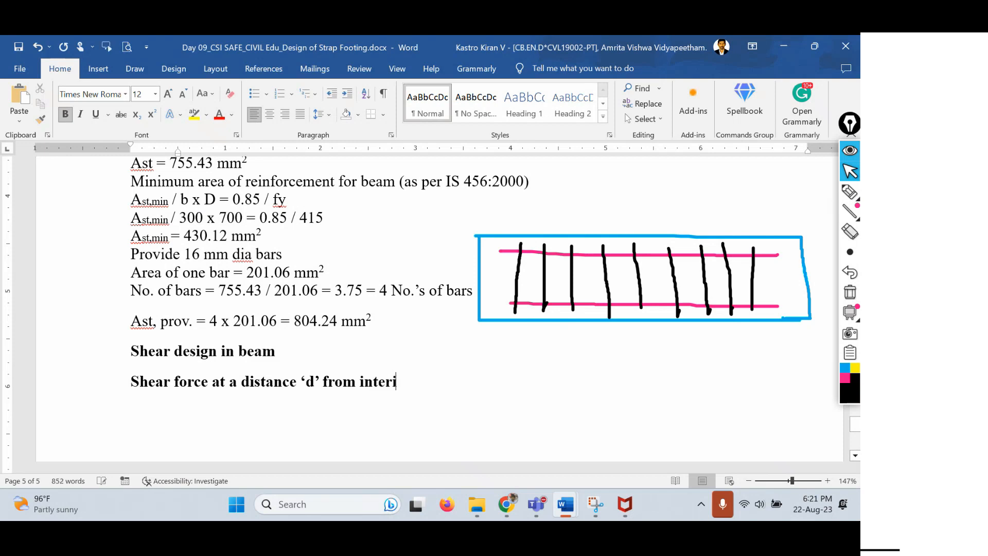
type("on face of C")
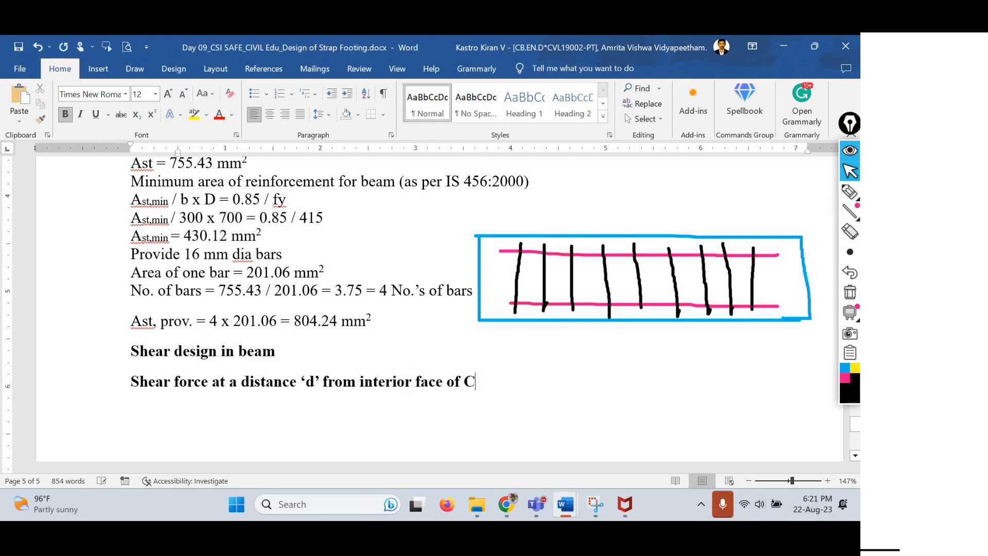
type("1")
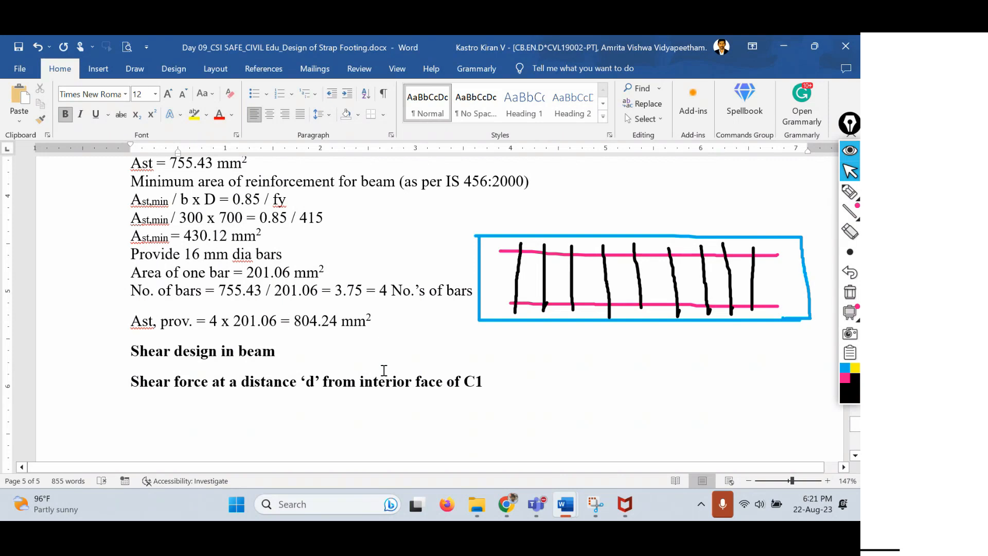
Clear the beam sketch from the screen and start a non-bold line reading "V =" under the shear force line
scroll(381, 365, "down", 3)
left_click(848, 293)
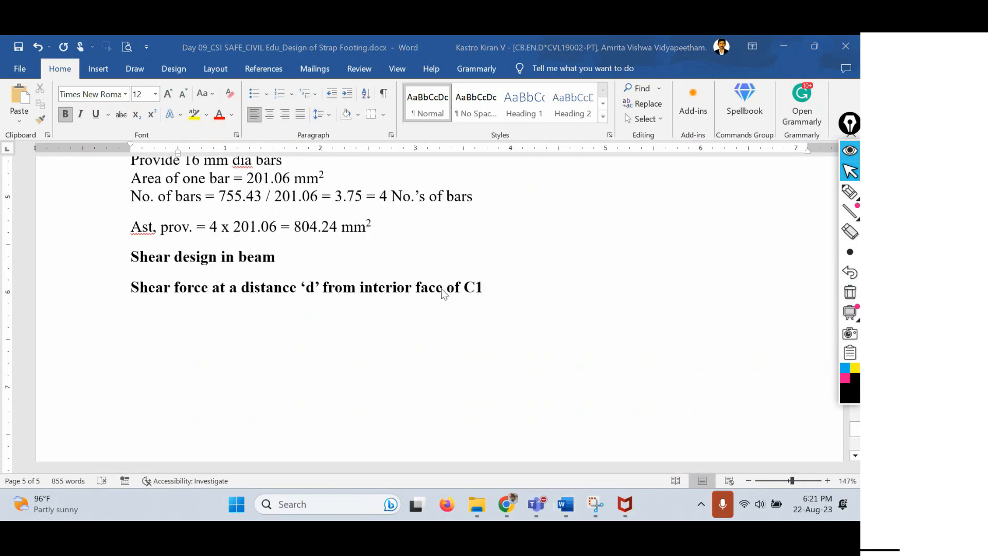
left_click(348, 315)
type("V")
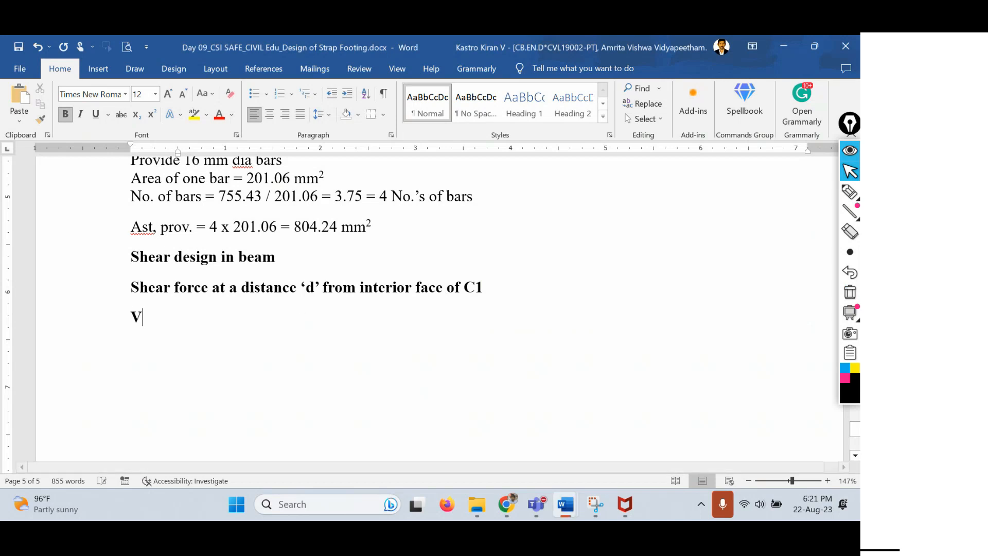
key("shift+Left")
key("ctrl+b")
key("Right")
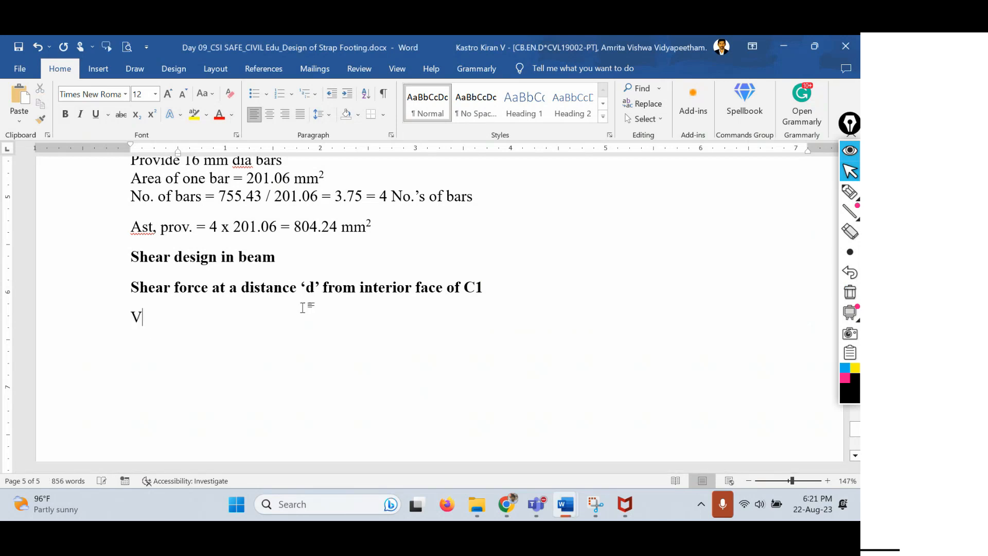
type("=")
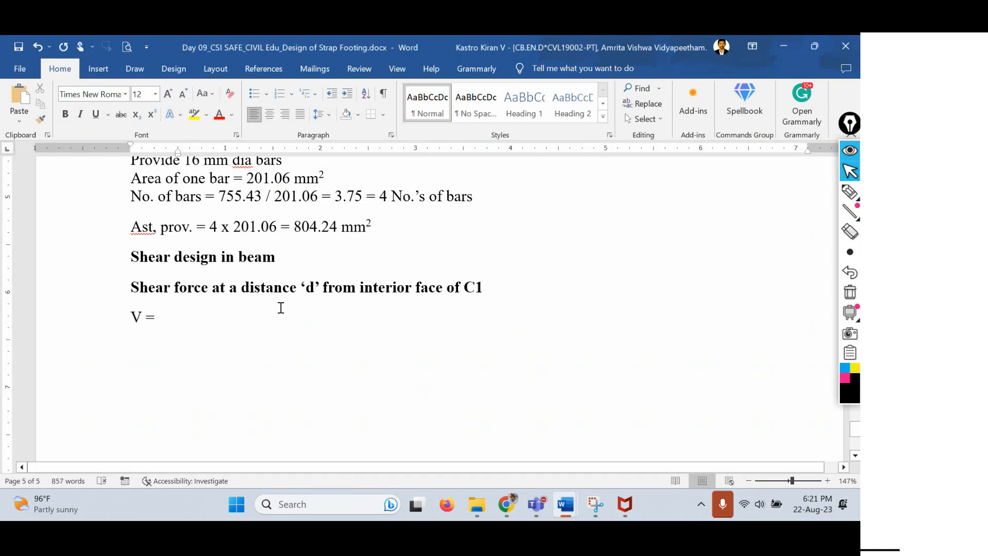
Look up the soil load in the beam loading diagram and continue the V equation with "181.82 x ("
scroll(370, 320, "up", 20)
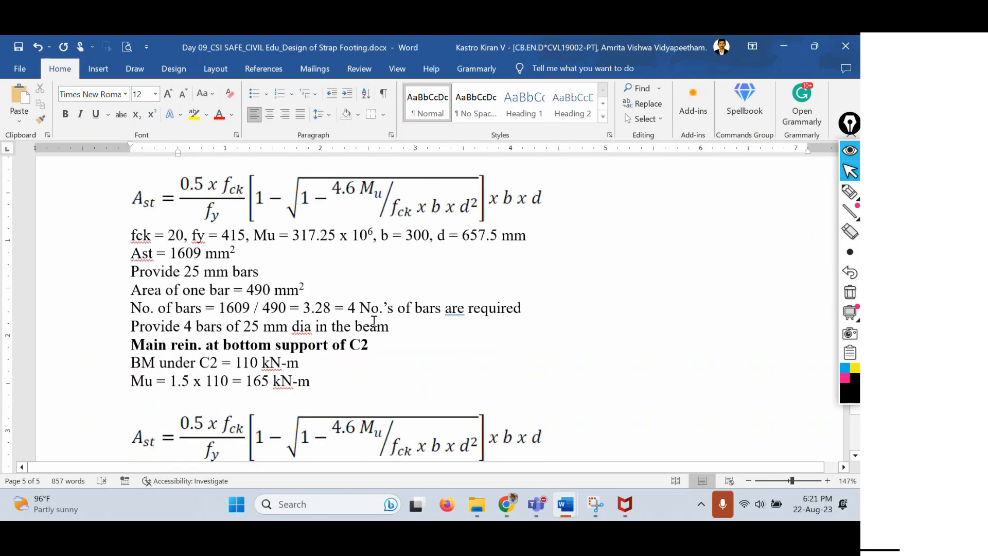
scroll(375, 323, "up", 15)
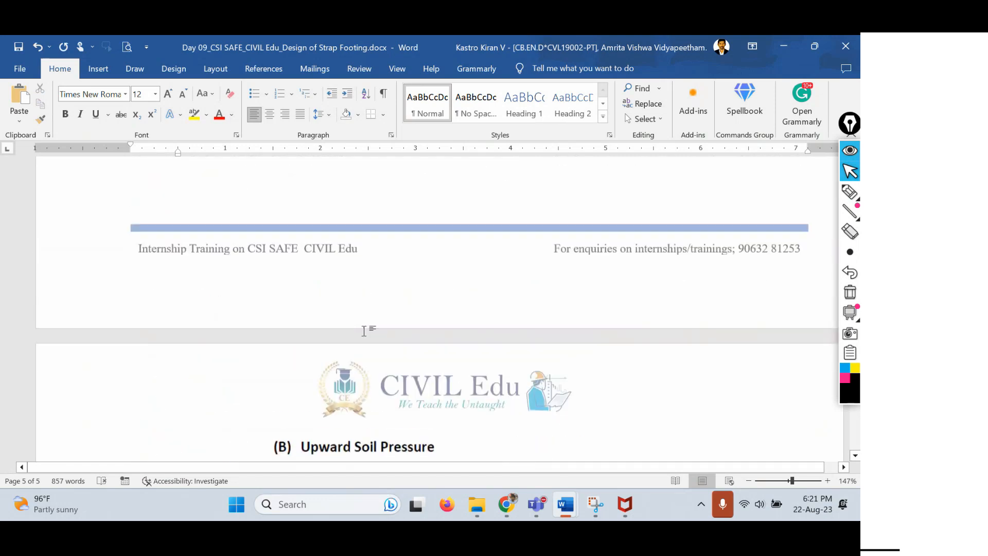
scroll(365, 332, "up", 3)
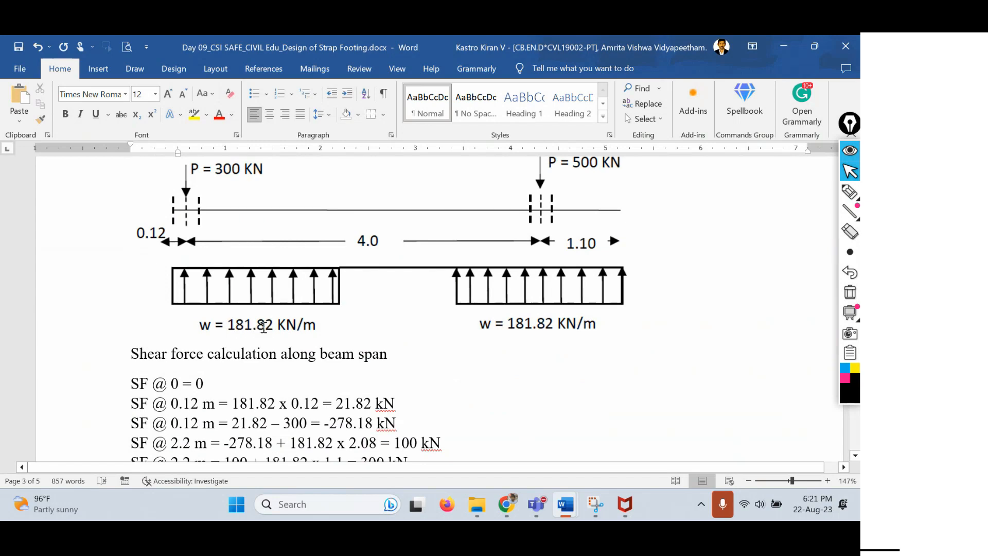
scroll(304, 385, "down", 10)
scroll(304, 385, "down", 20)
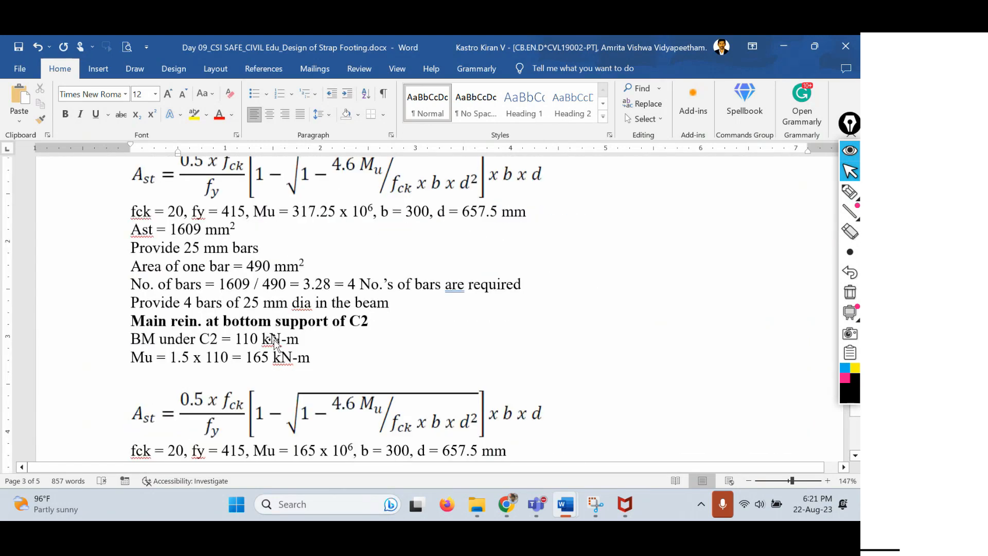
type("1")
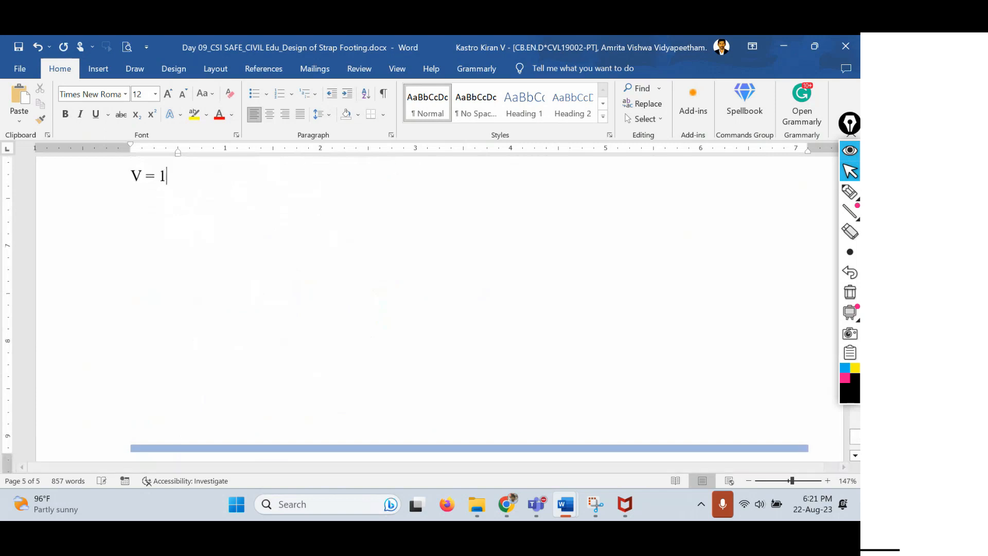
type("81.82 x (")
key("BackSpace")
type("x (")
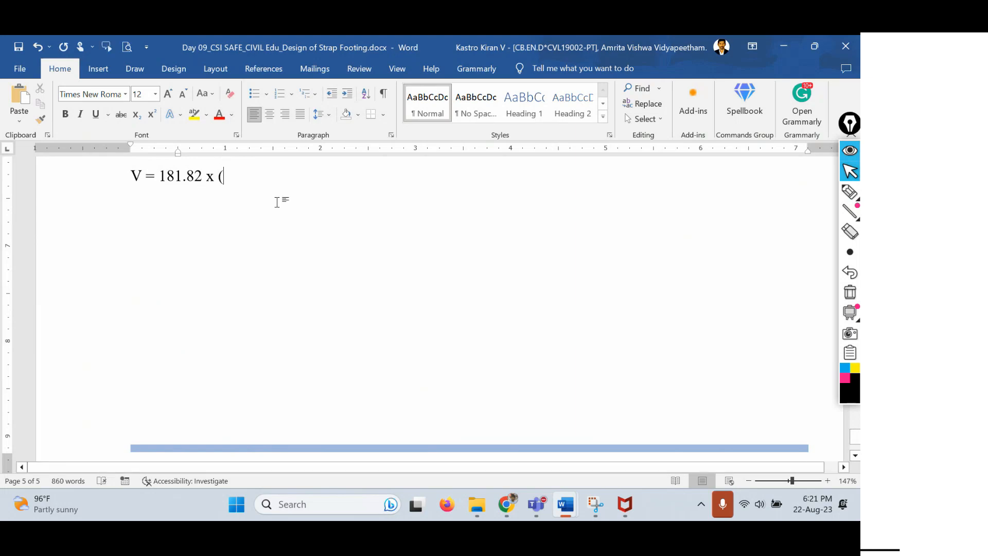
Look up the effective depth d in the beam depth calculation and add "0.6575 +" inside the V equation's parenthesis
scroll(276, 216, "up", 3)
scroll(291, 275, "up", 10)
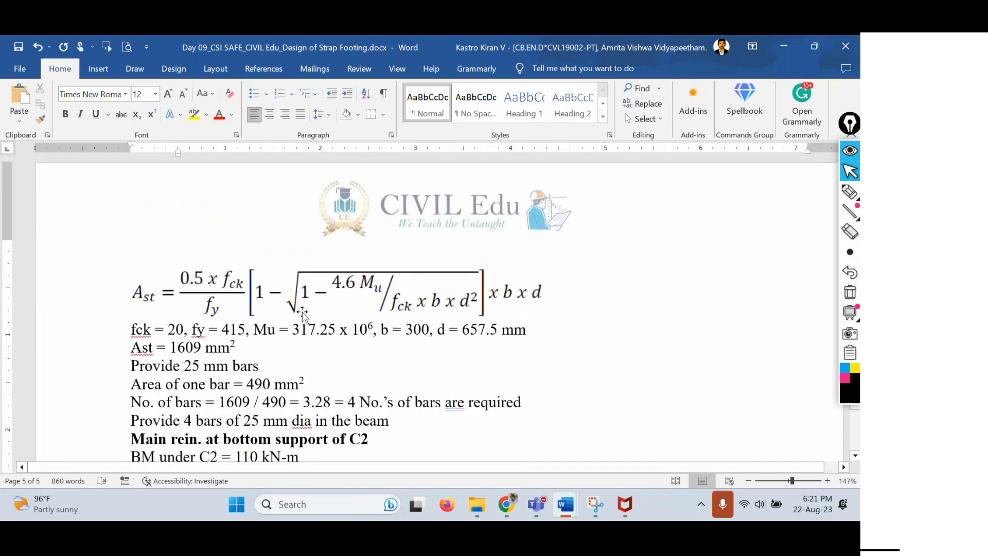
scroll(263, 296, "up", 5)
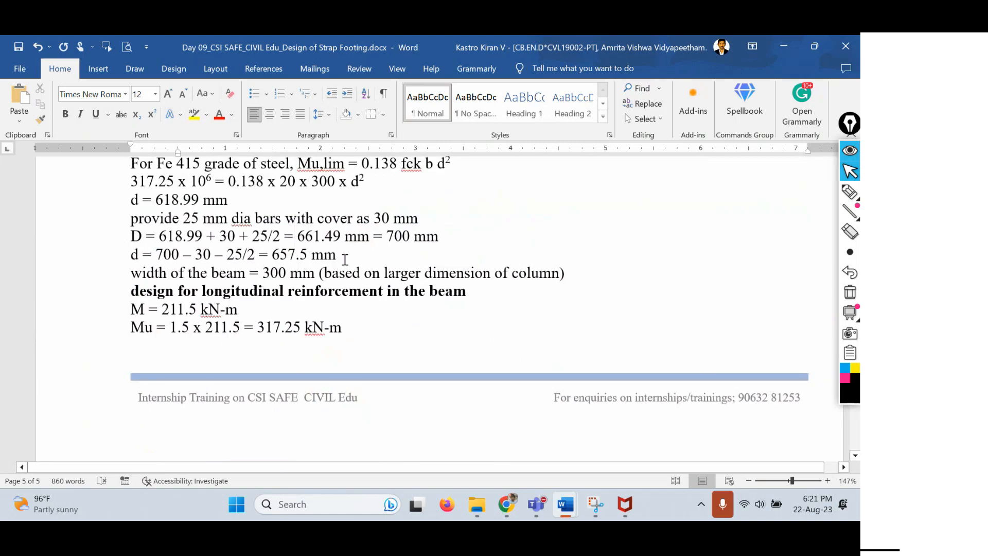
left_click_drag(340, 255, 276, 252)
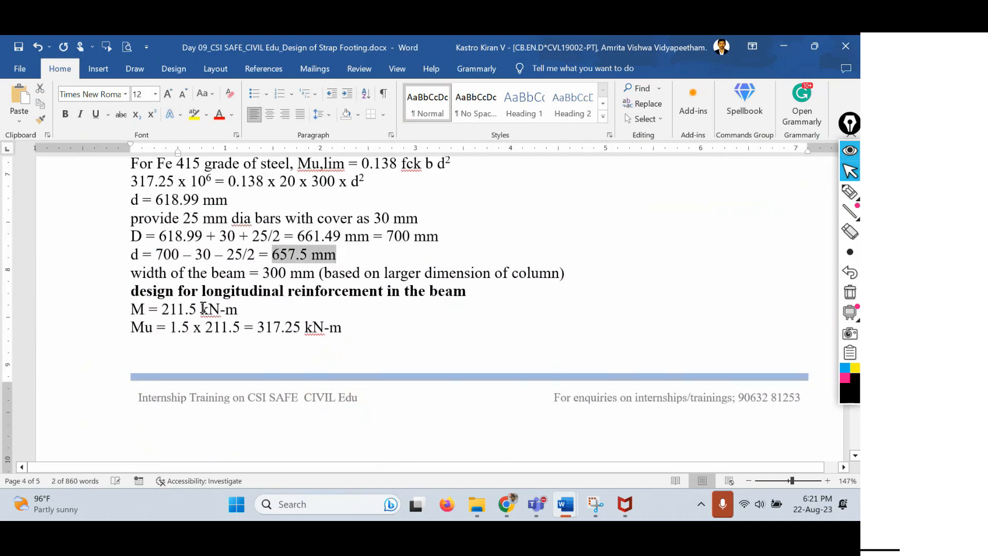
scroll(276, 343, "down", 15)
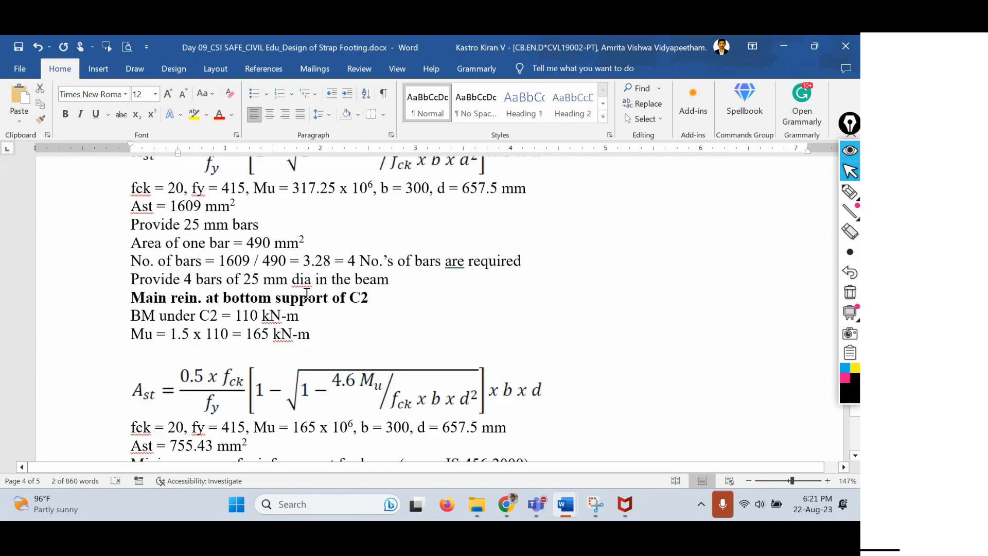
scroll(276, 343, "down", 1)
left_click(292, 271)
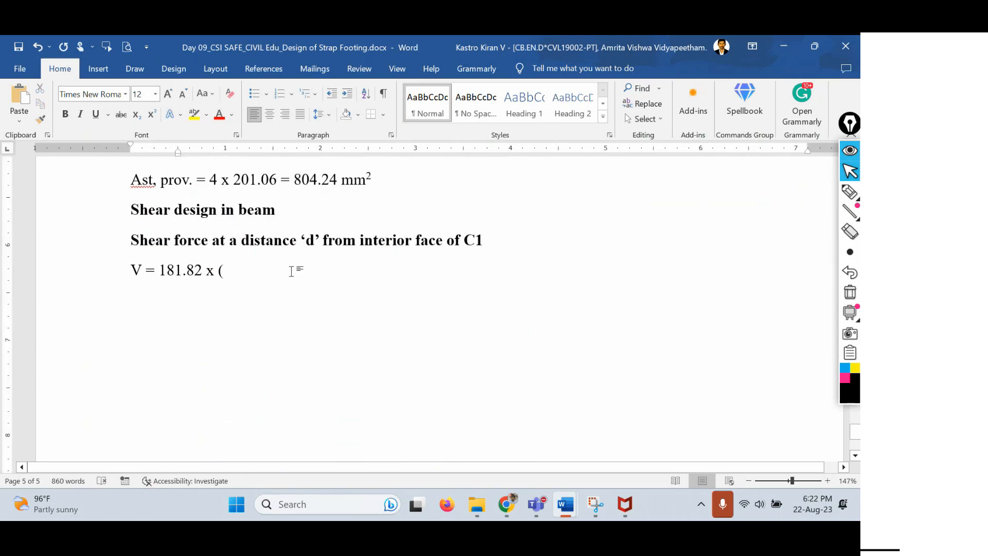
type("0.")
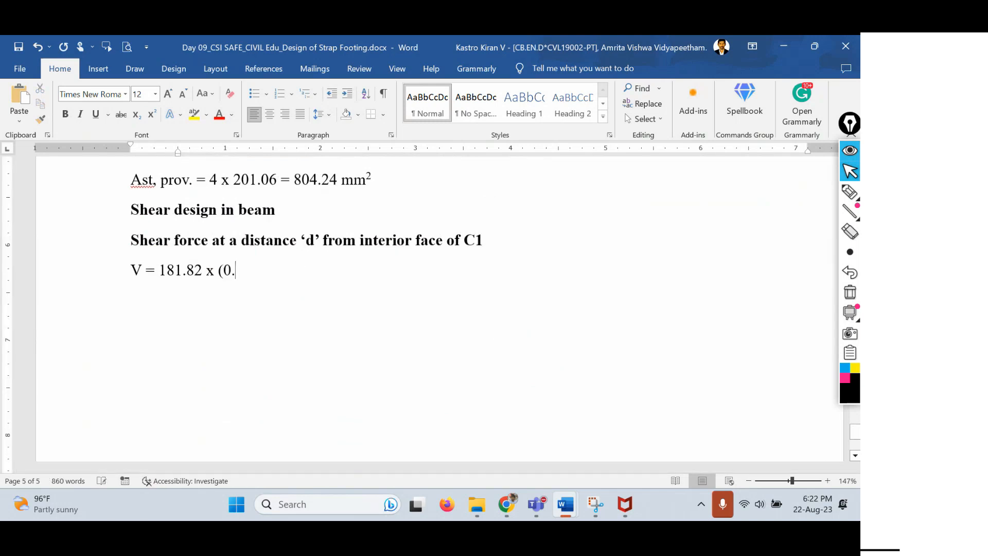
type("6575 +")
Check the size of column C1 in the problem statement and continue the V equation with "0.24) -"
left_click_drag(484, 242, 467, 241)
left_click_drag(855, 432, 855, 201)
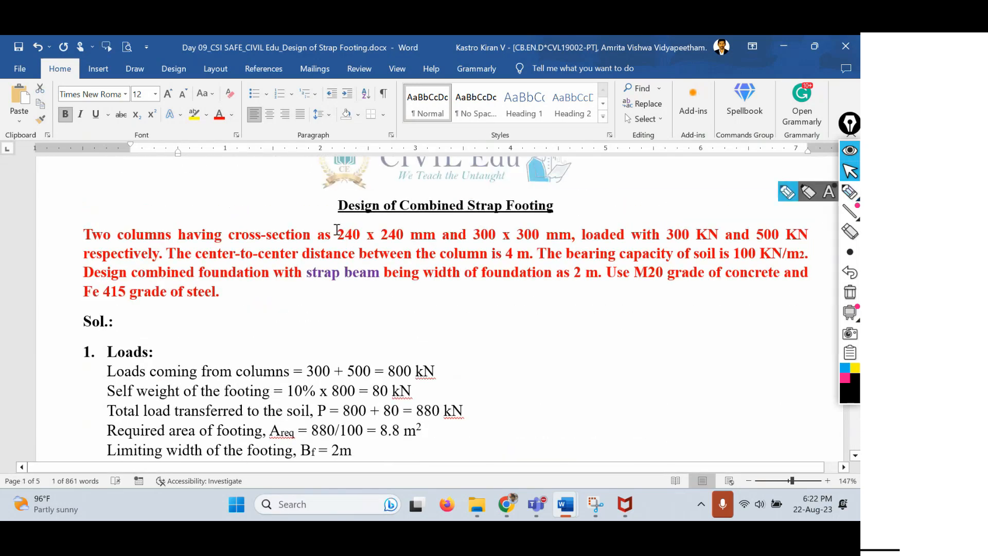
left_click_drag(336, 230, 410, 235)
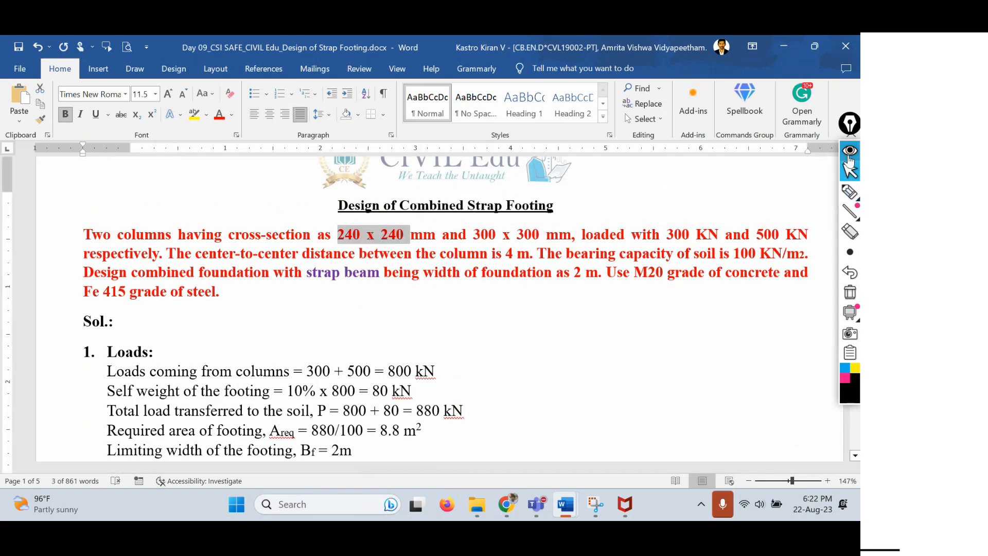
left_click(850, 164)
mouse_move(855, 178)
left_mouse_down()
mouse_move(855, 447)
mouse_move(852, 426)
left_mouse_up()
left_click(328, 357)
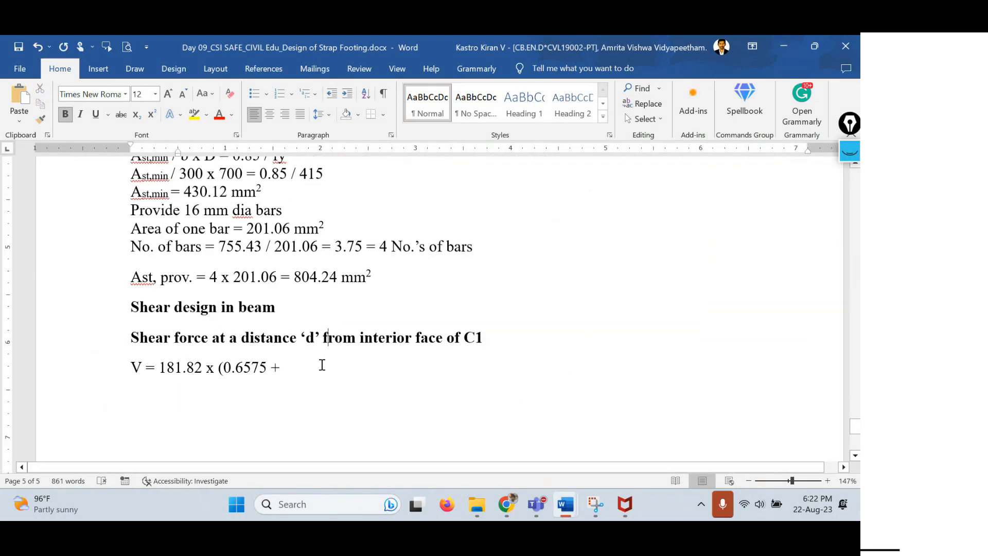
left_click(321, 365)
type("0.")
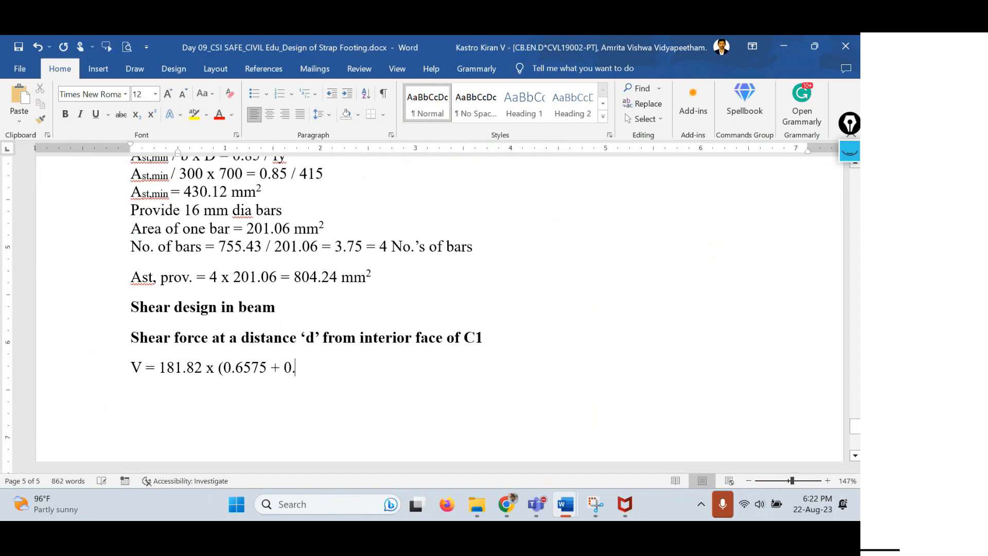
type("24) -")
Check the first column's load in the problem statement and complete the V equation with "300 = -136.82 kN"
left_click_drag(855, 427, 854, 178)
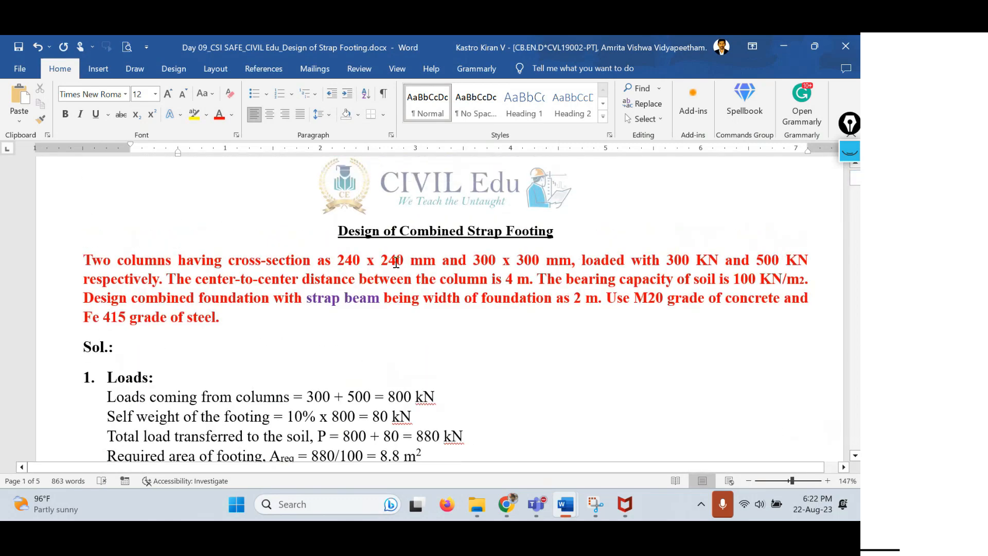
left_click_drag(349, 258, 423, 253)
left_click_drag(669, 262, 709, 259)
left_click_drag(855, 177, 855, 434)
left_click(401, 222)
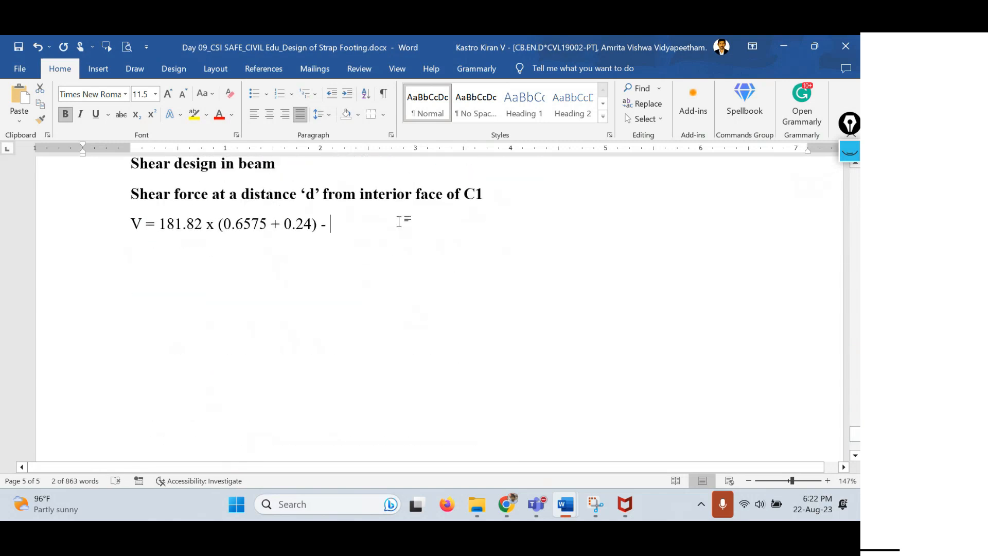
type("300")
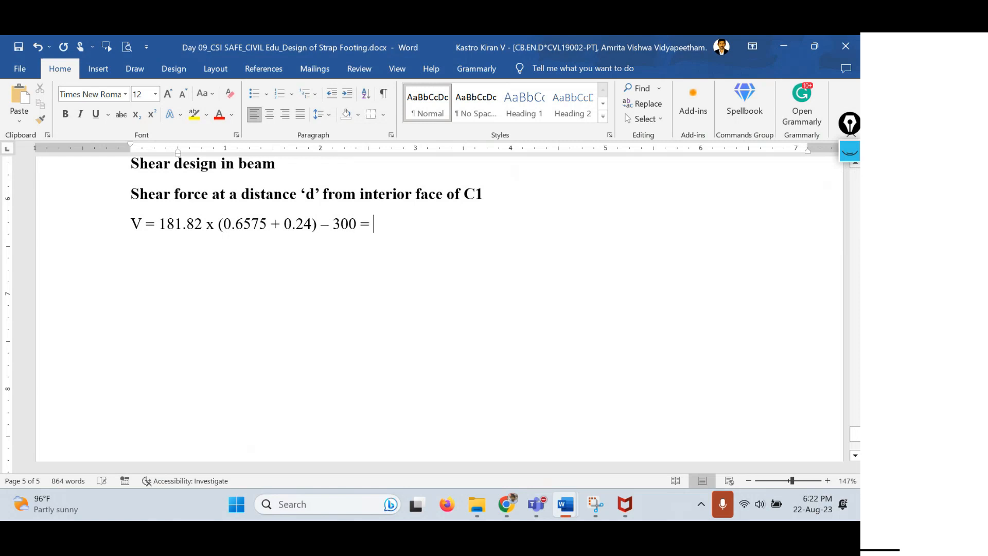
type(" = -136.82 kN")
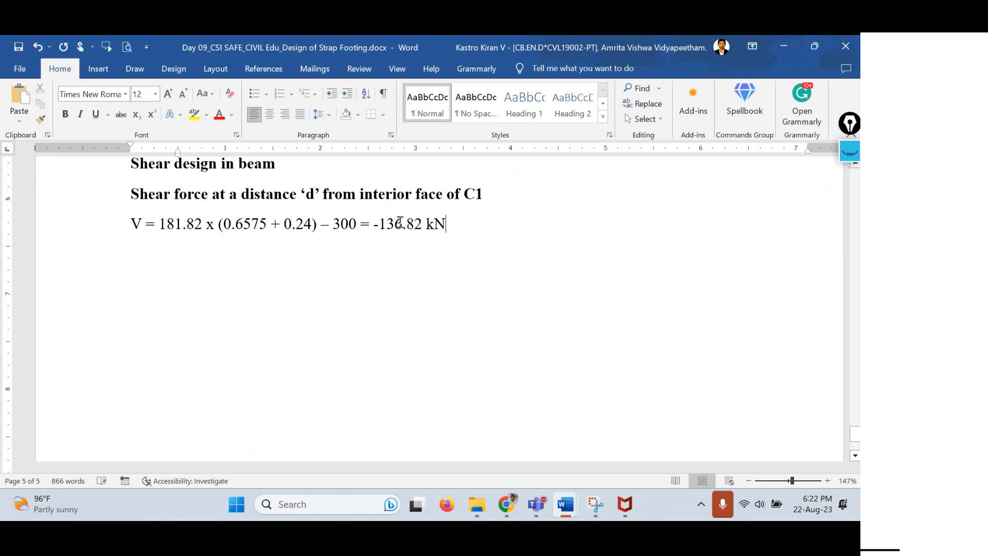
Add the factored shear line "Vu = 1.5 x 136.82 = 205.23 kN" below the V equation
key("Return")
type("Vu = 1.5 x 136.82")
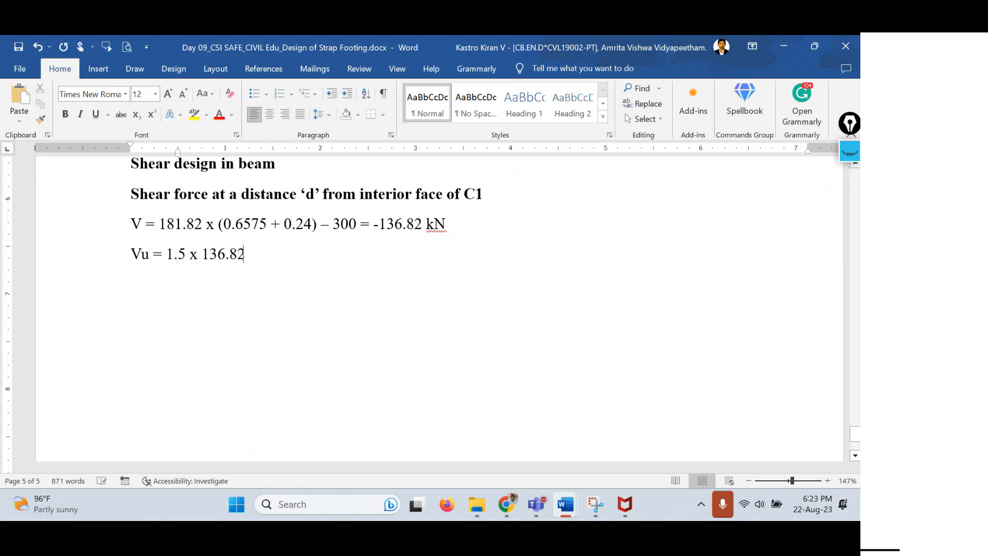
type(" = 208")
key("BackSpace")
type("5.23")
type("kN")
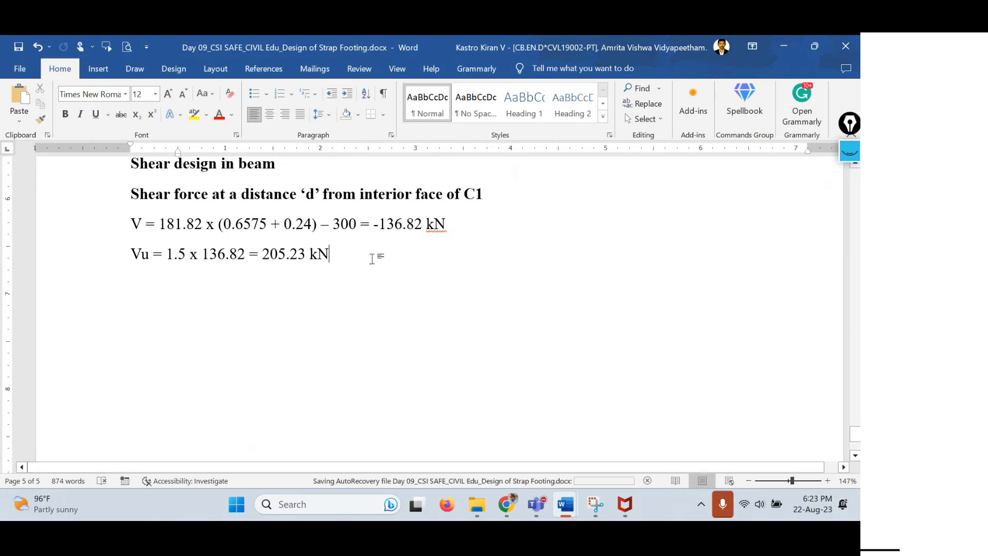
Start a shear stress line below the Vu equation with "Tv = 205.23 x 103 /"
left_click_drag(371, 256, 133, 254)
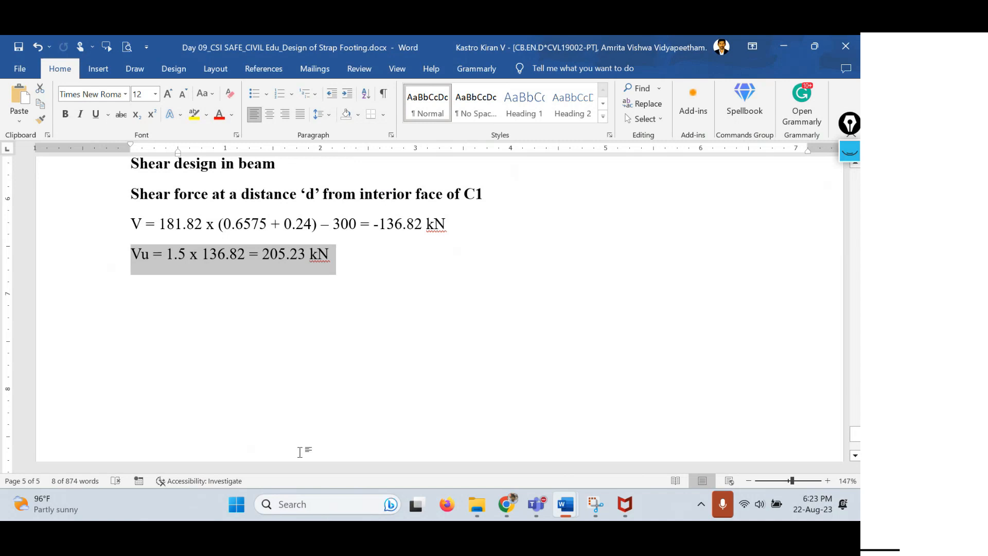
left_click(407, 257)
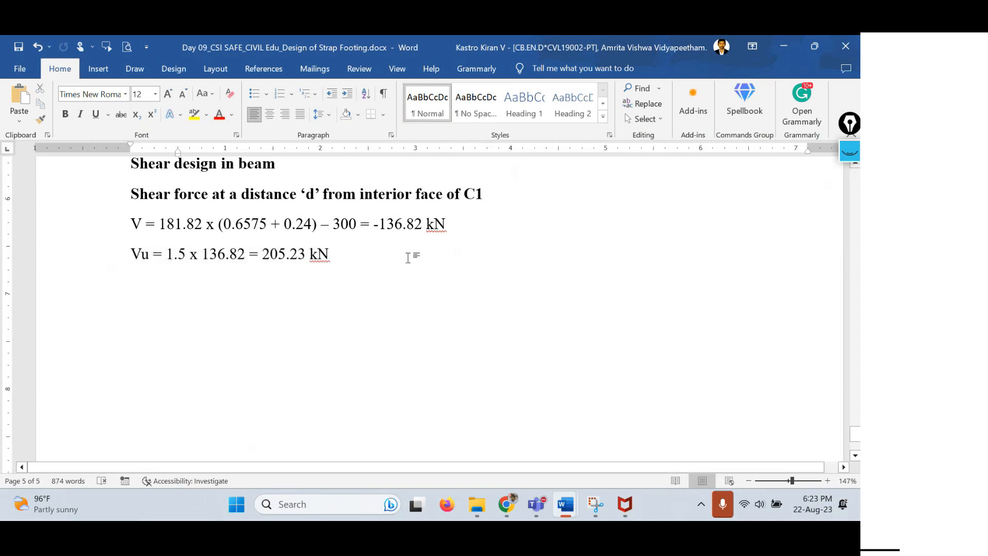
key("Return")
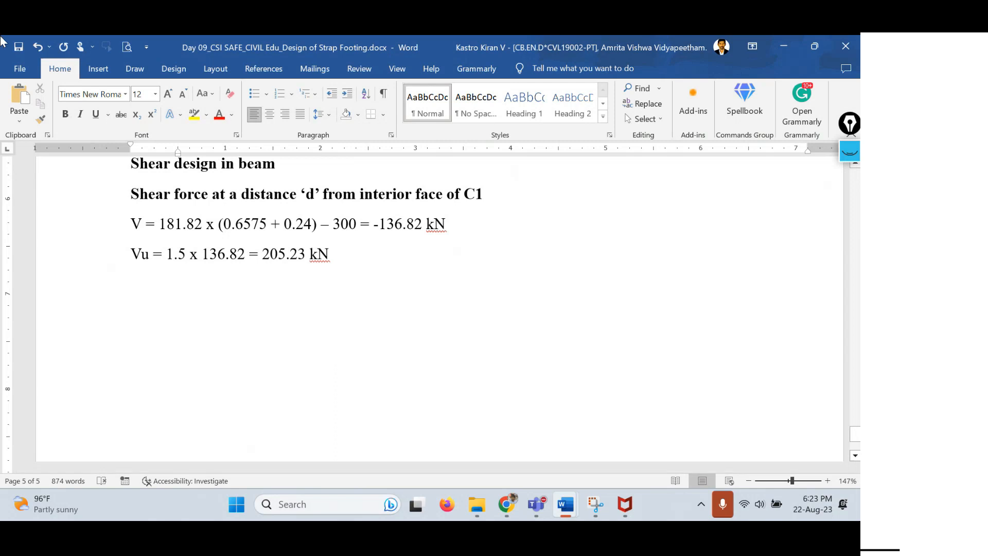
type("Tc")
key("BackSpace")
type("v = 205.23")
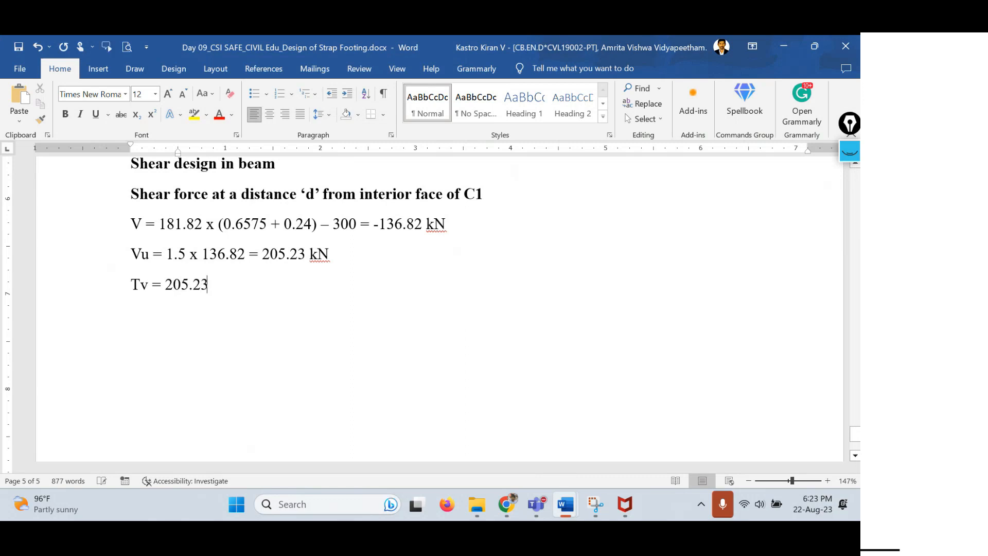
type(" x 103 /")
Format the 3 of "103" in the Tv equation as a superscript exponent
left_click_drag(247, 286, 240, 286)
key("ctrl+equal")
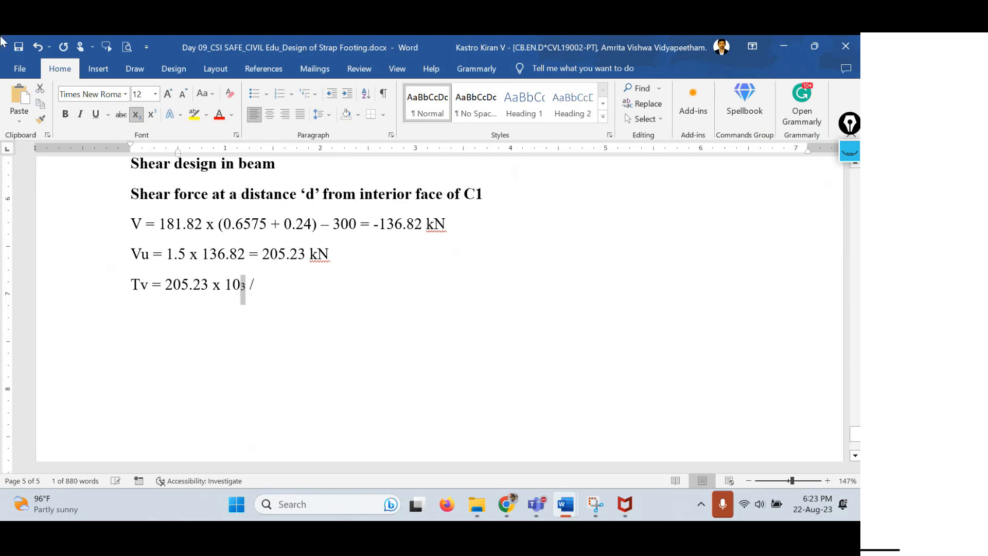
key("ctrl+shift+plus")
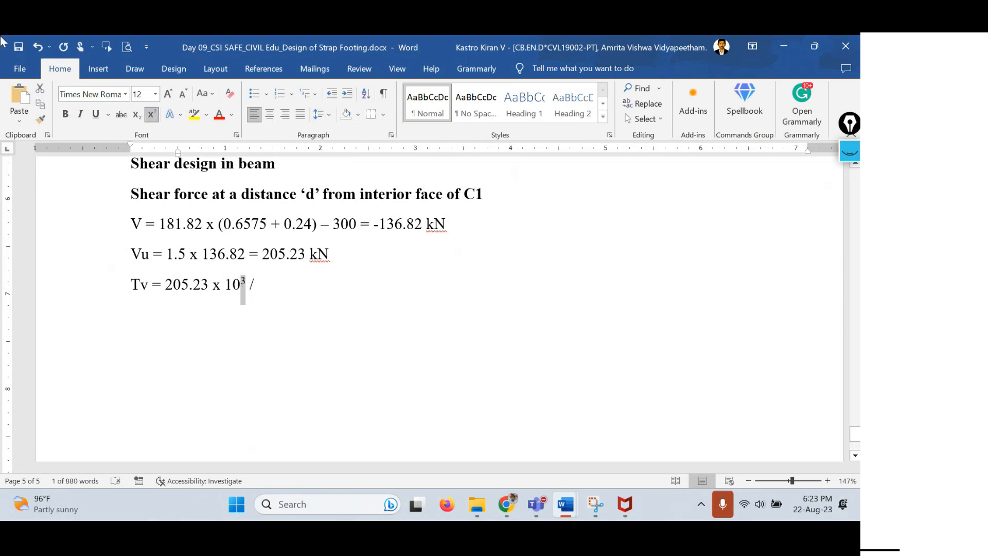
key("Right")
key("Right")
key("Right")
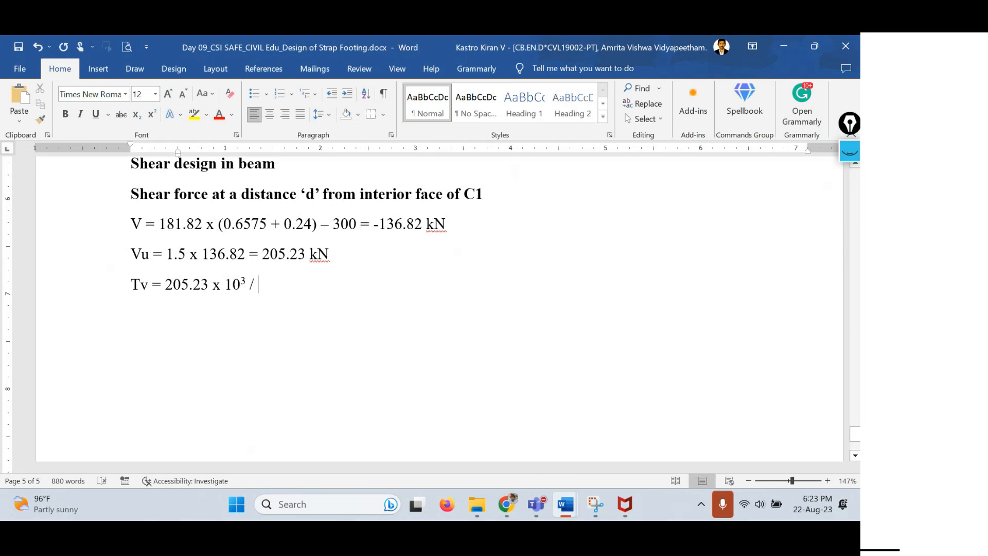
Check the effective depth in the V equation and complete the Tv equation with "300 x 657.5 = 1.04 MPa"
type("300 x 65")
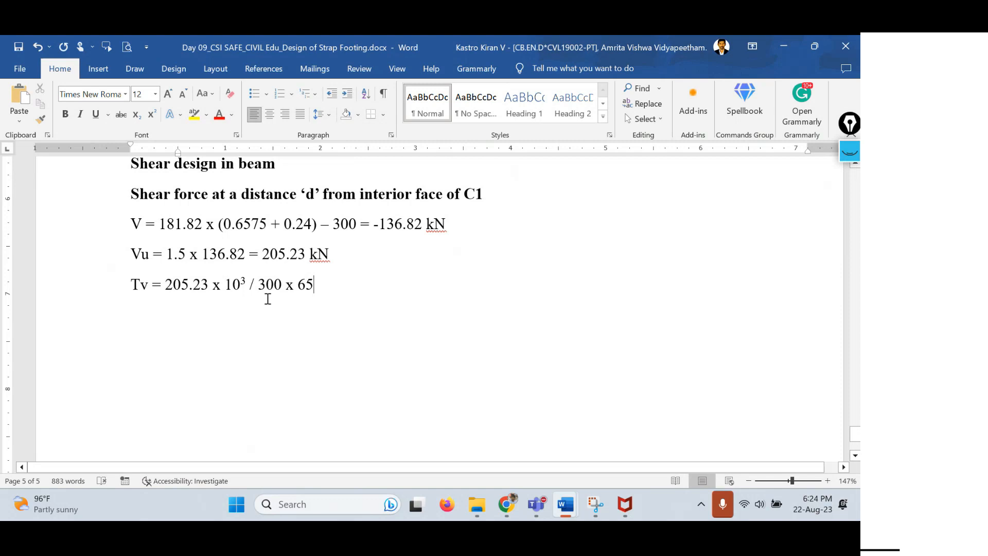
left_click_drag(267, 223, 243, 224)
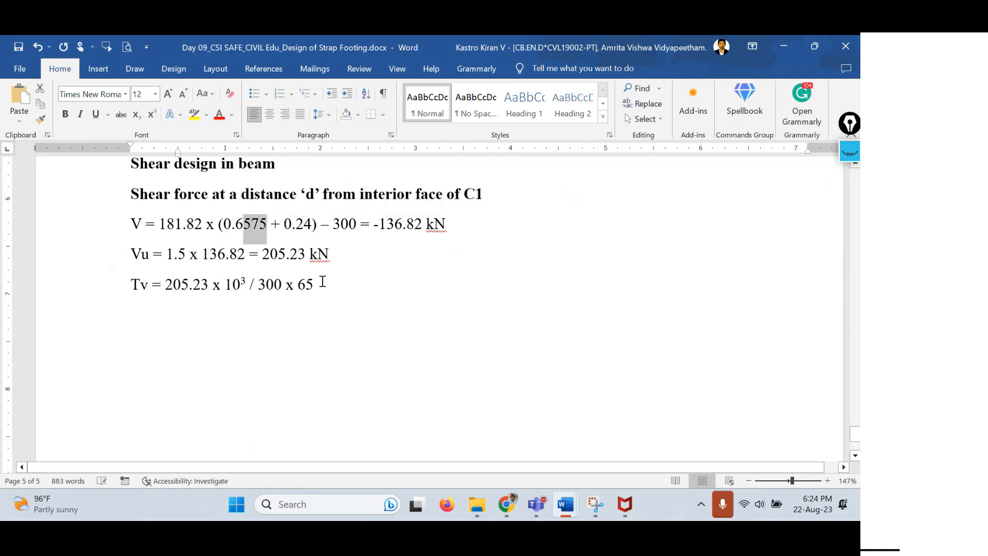
left_click(322, 282)
type("7.5")
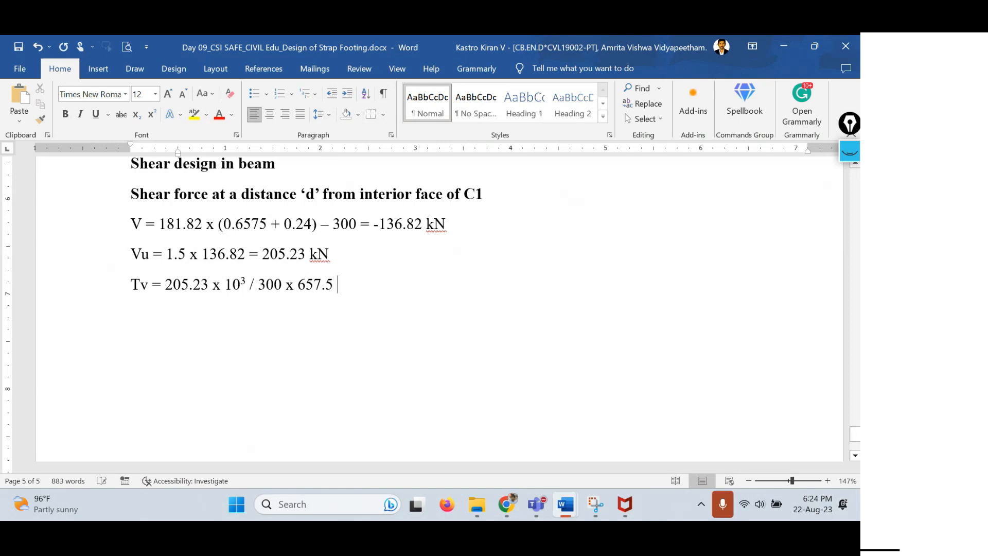
type(" = 1.04 MPa")
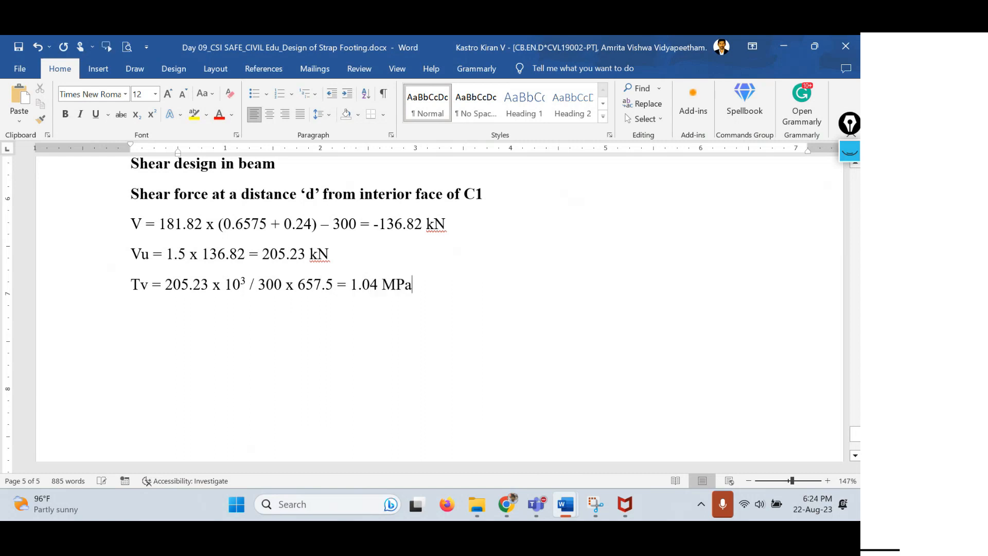
Start a "Pt =" line below Tv and look up the one-bar area in the 25 mm longitudinal reinforcement calculation
key("Return")
type("Pt =")
scroll(407, 273, "up", 3)
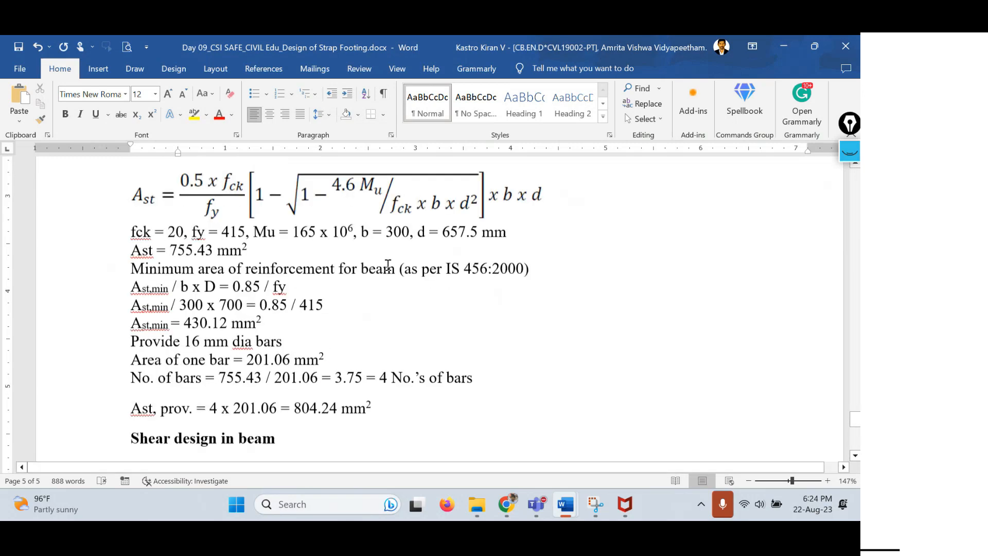
scroll(372, 438, "up", 20)
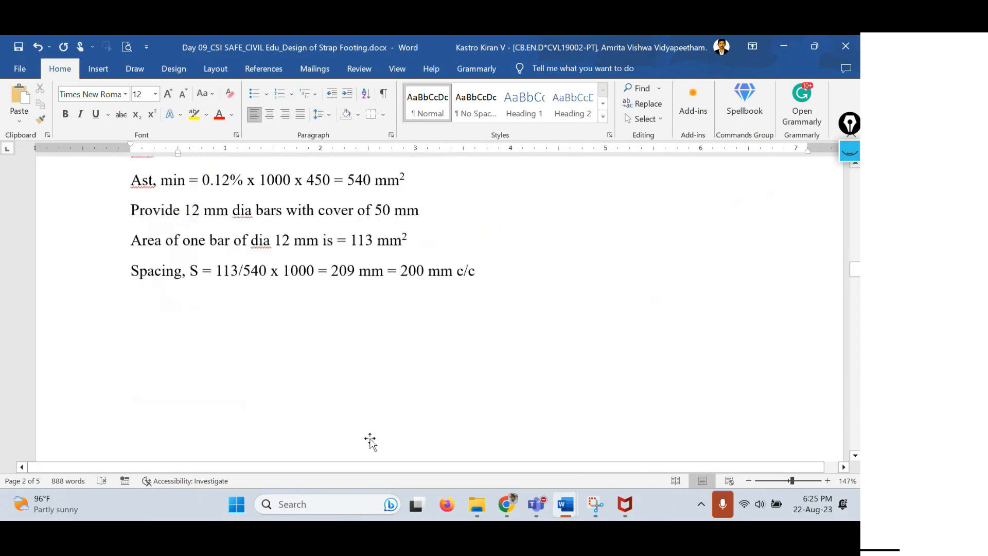
scroll(371, 438, "down", 20)
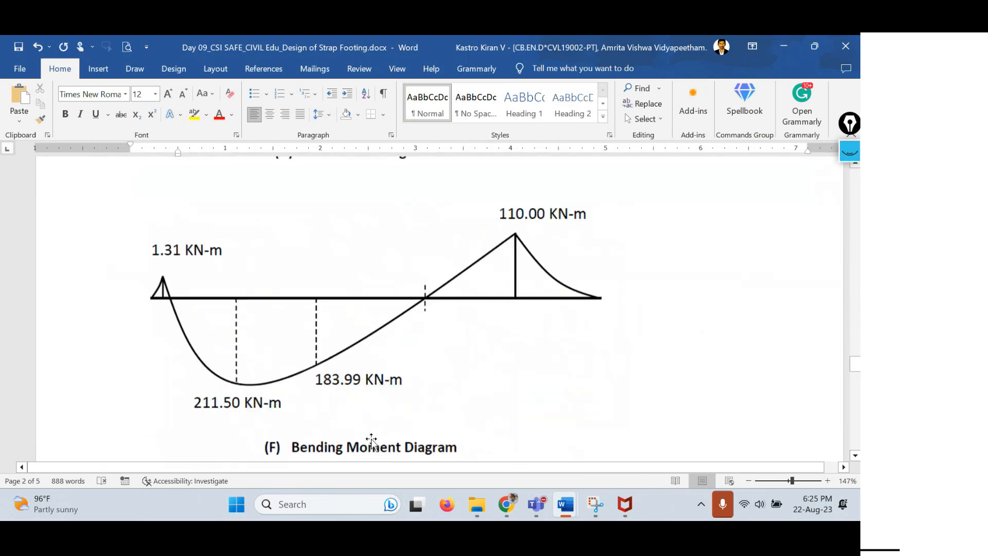
scroll(314, 371, "up", 2)
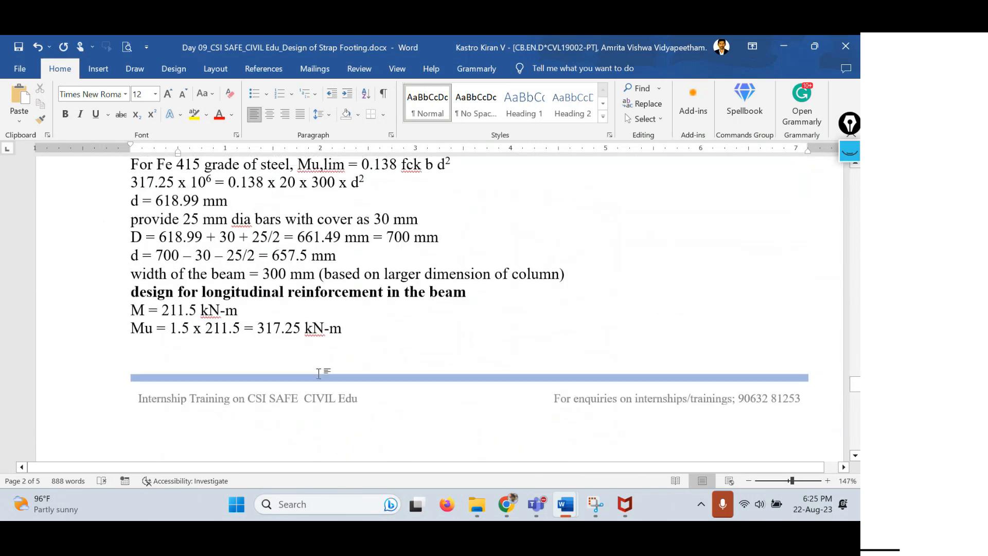
scroll(320, 375, "down", 4)
scroll(321, 375, "down", 4)
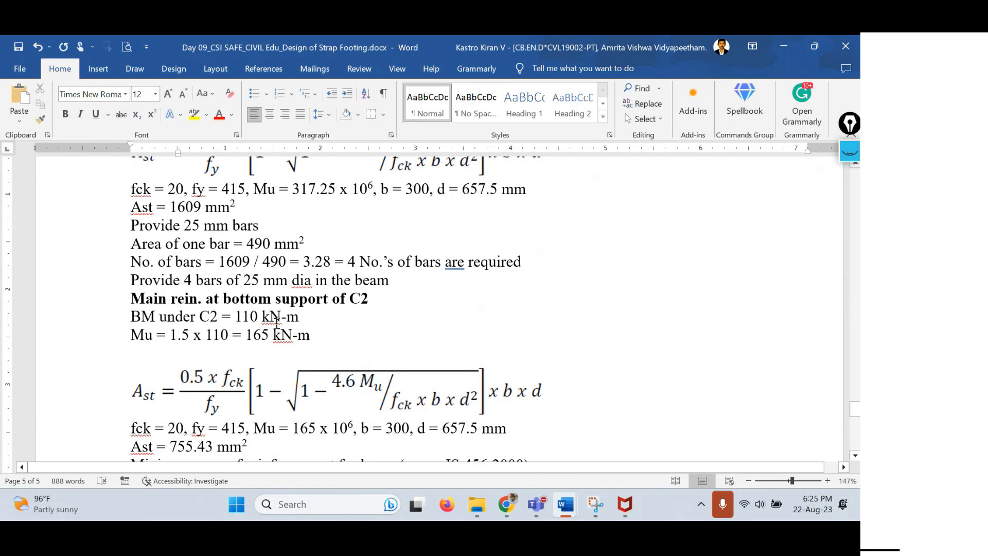
scroll(278, 325, "up", 1)
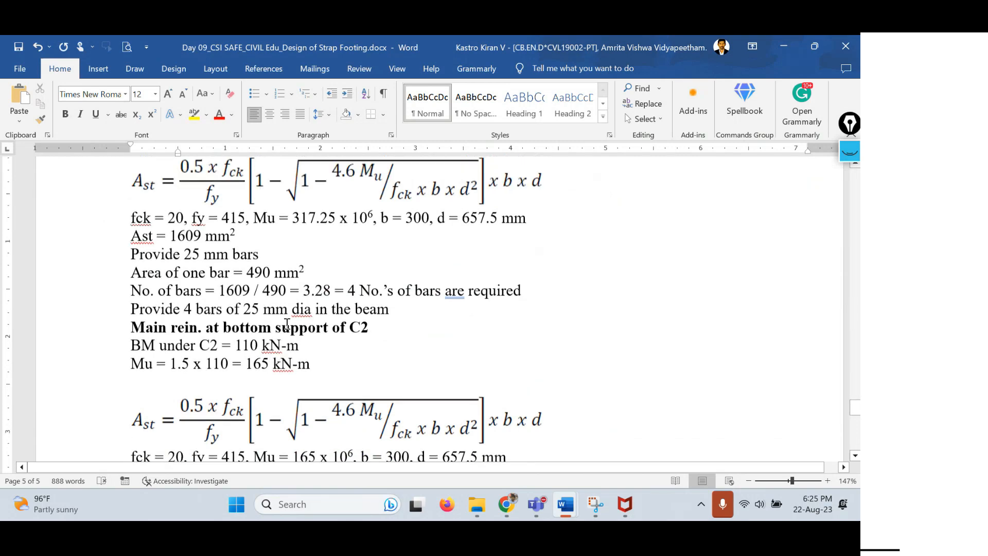
scroll(287, 324, "up", 2)
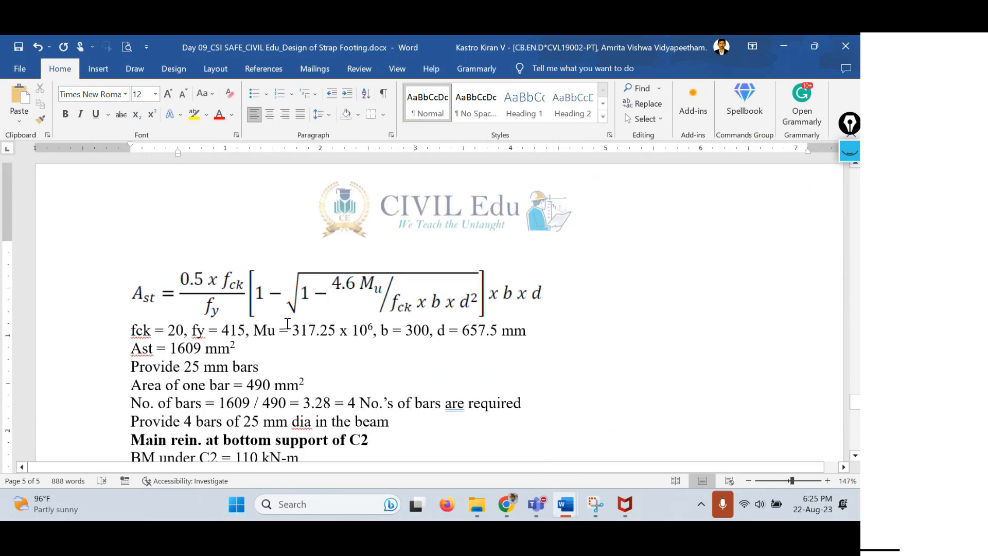
triple_click(209, 390)
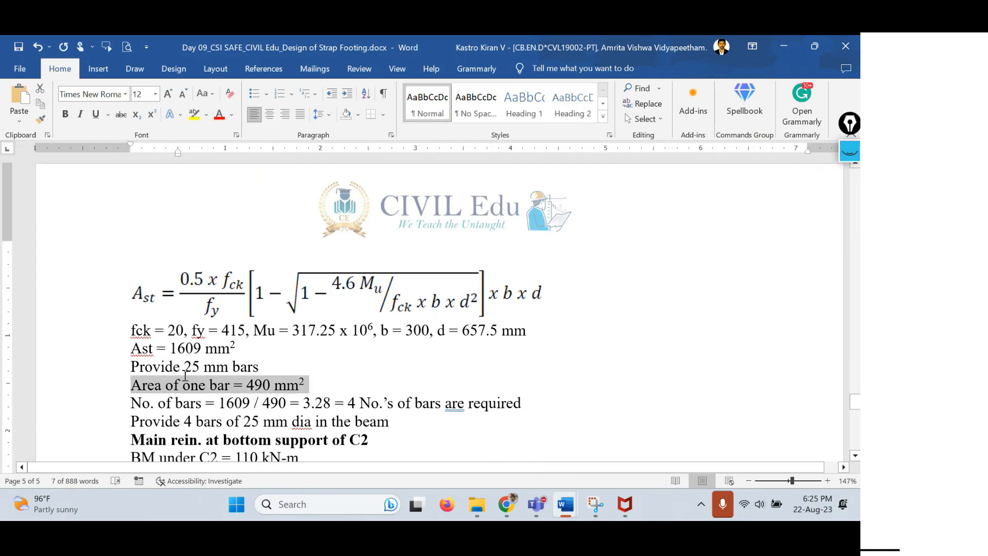
Complete the Pt equation with "4 x 490 / 300 x 657.5 x 100 = 0.994 %"
scroll(362, 357, "down", 10)
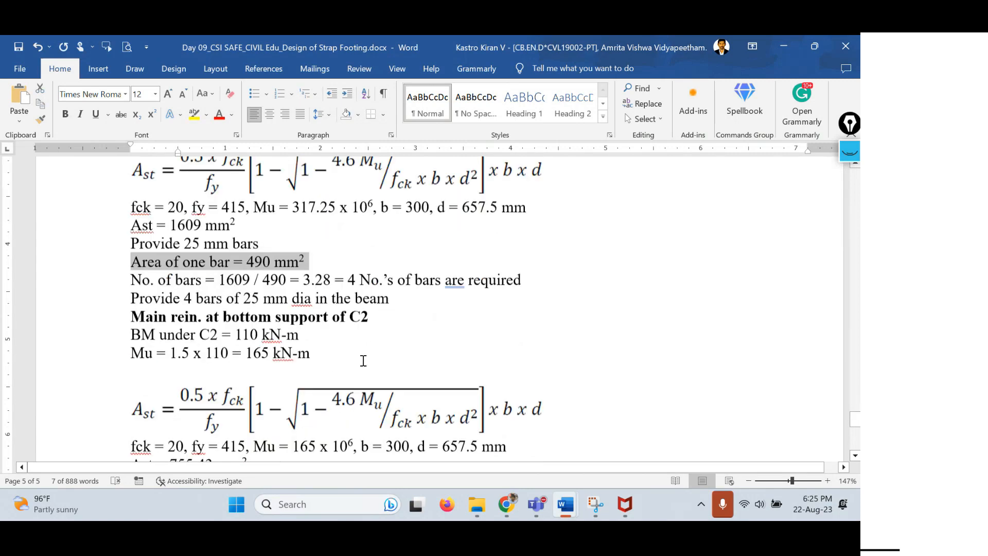
scroll(808, 315, "down", 2)
scroll(555, 354, "up", 5)
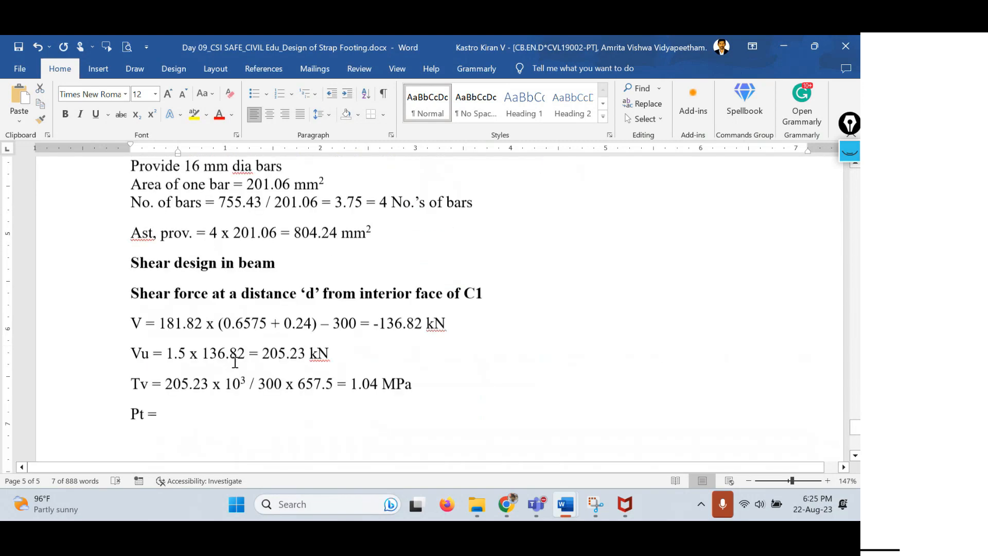
scroll(170, 432, "down", 3)
left_click(189, 299)
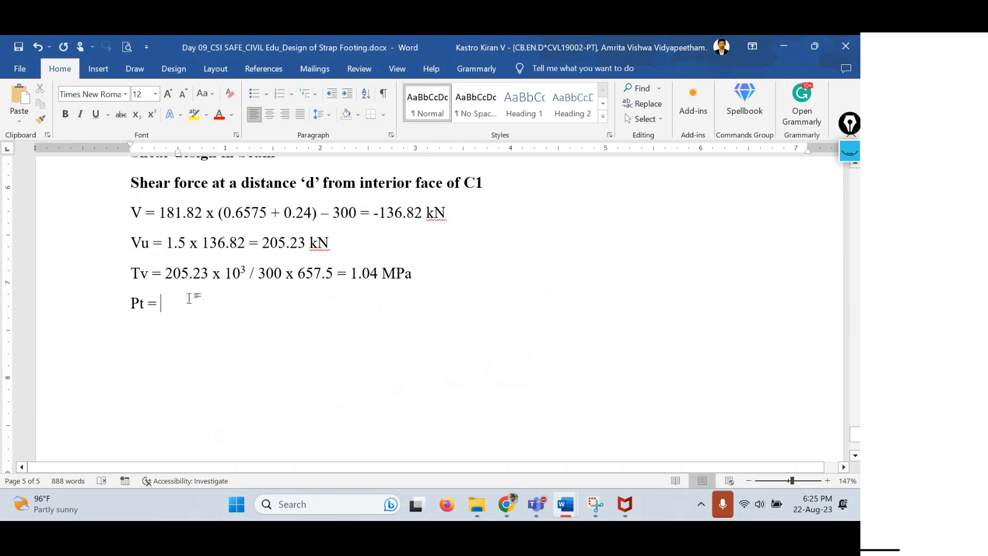
type("4")
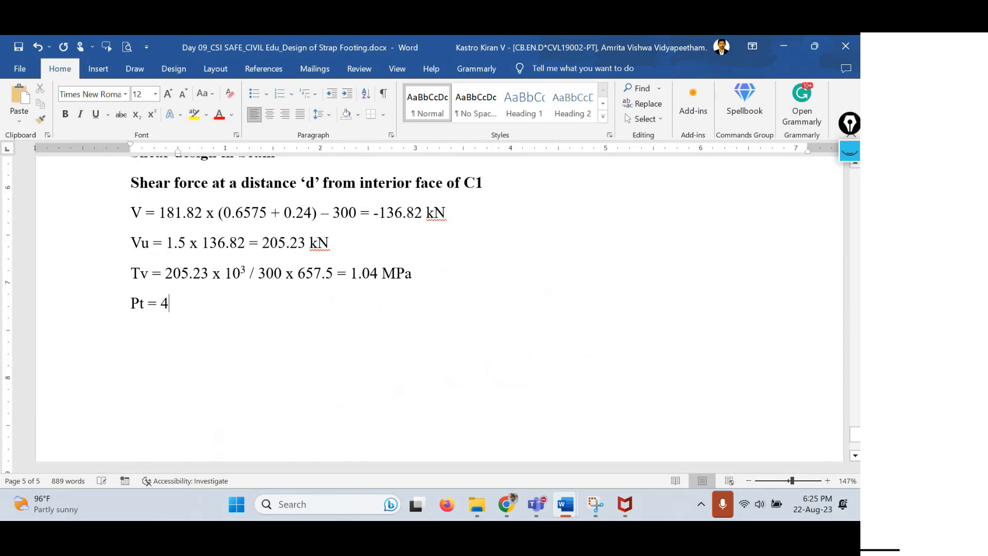
type(" x 490 / 300 x ")
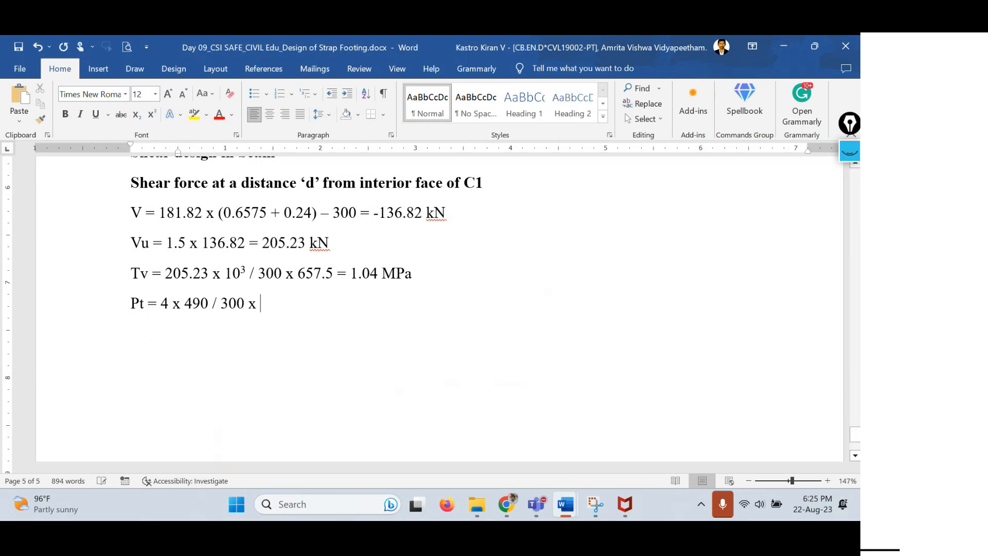
type("657.5 x 100 ")
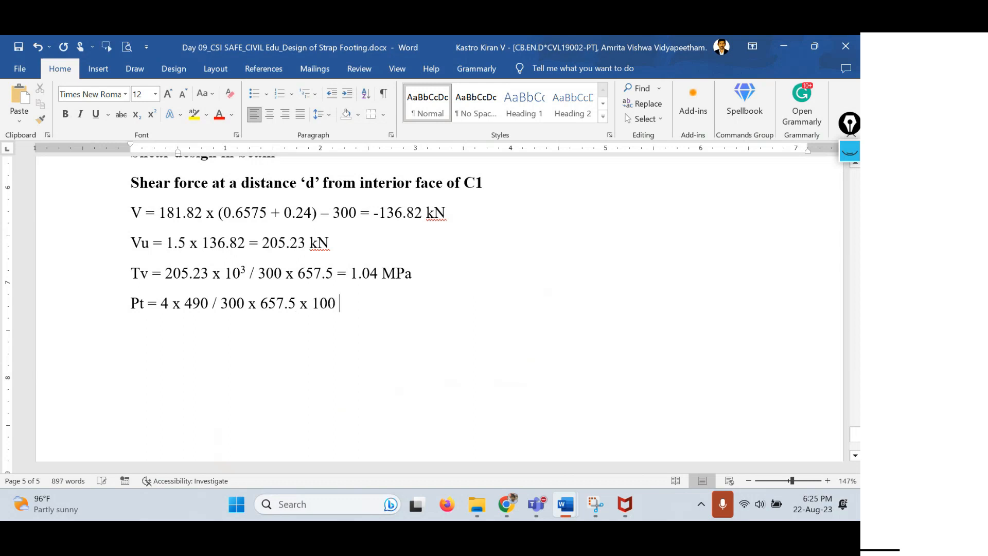
type("= 0.994 %")
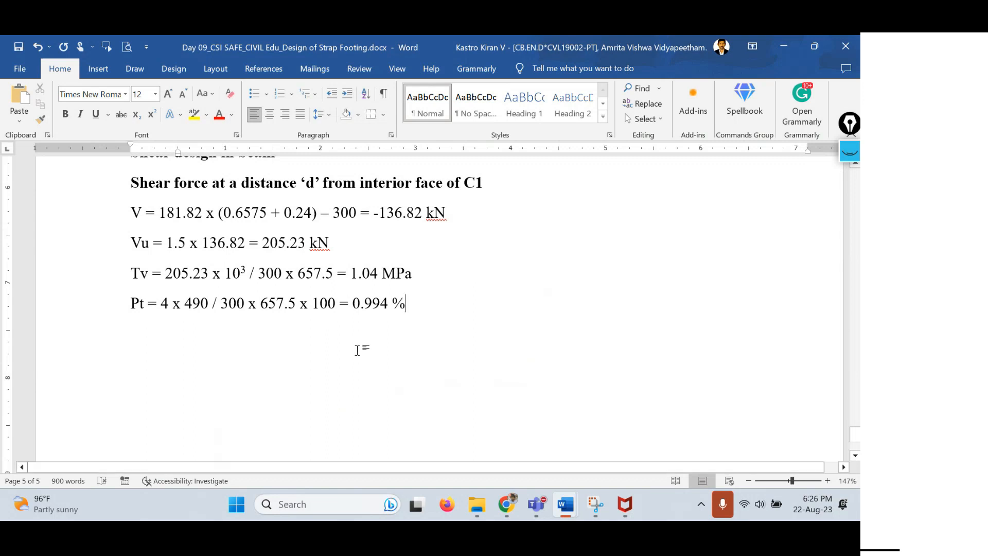
type("\\")
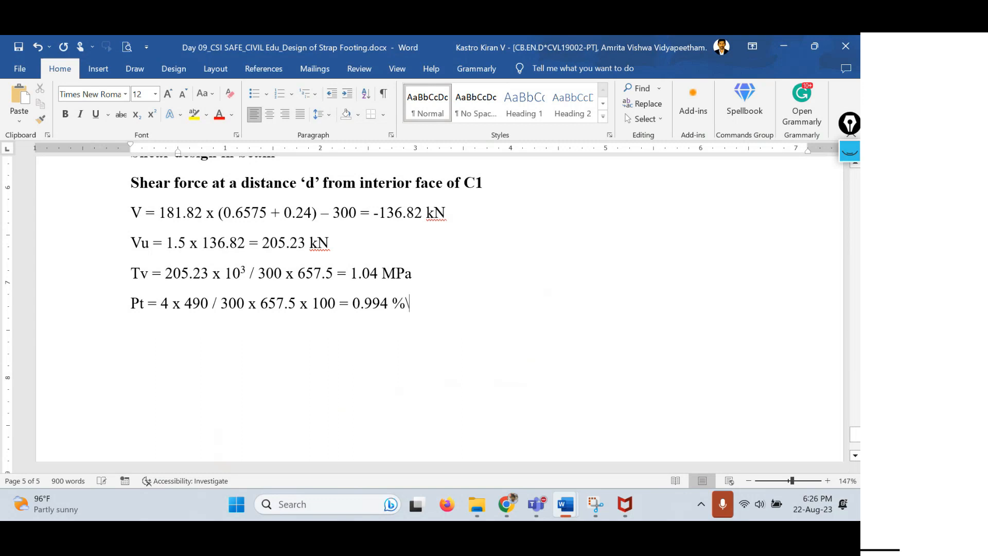
key("BackSpace")
Add the code reference line "As per IS 456:2000, Page 73, Table 19" below the Pt equation
key("Return")
type("As per IS 45")
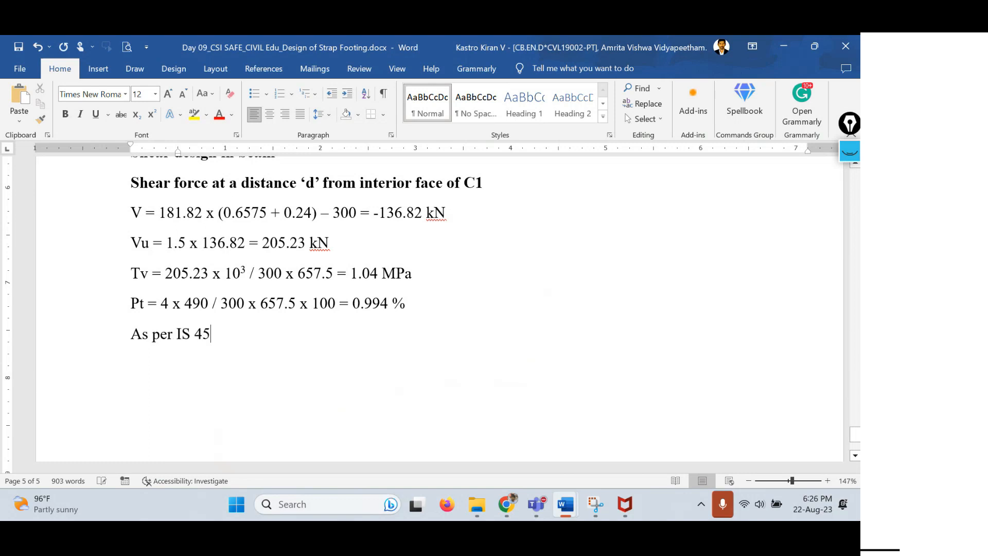
type("6:2000, Page ")
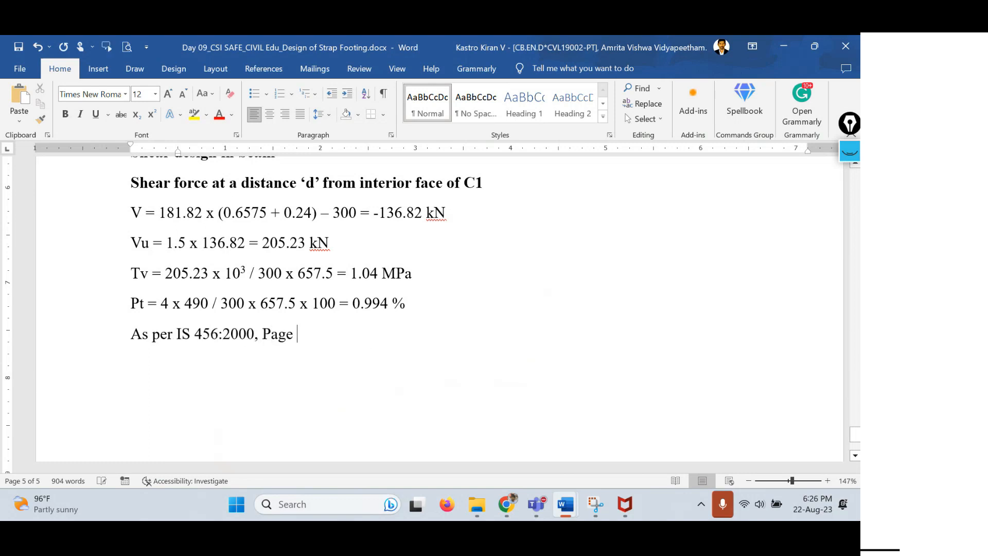
type("73, Table 19")
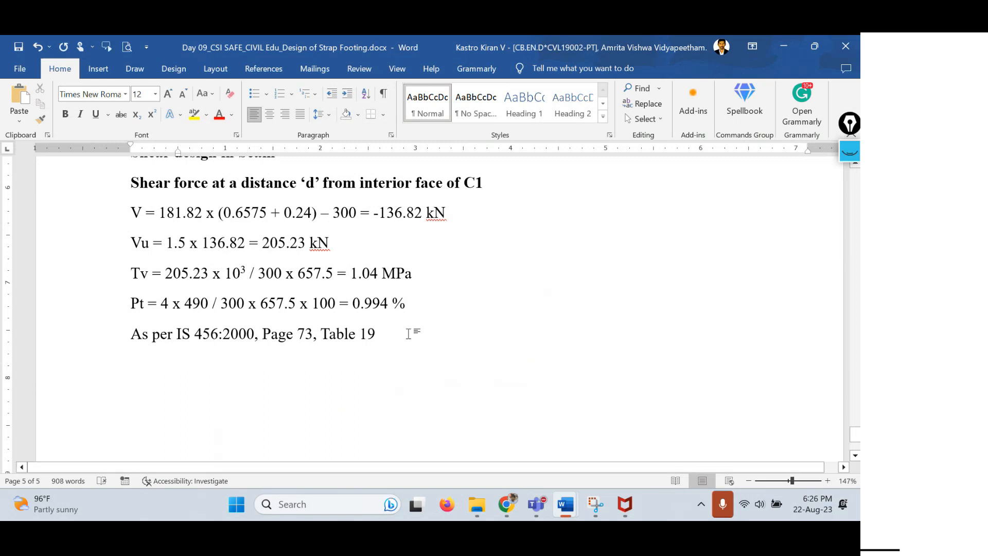
Insert a table of two columns and three rows below the reference line, narrowing its columns to about 1.5 and 1.1 inches
key("Return")
scroll(331, 281, "down", 3)
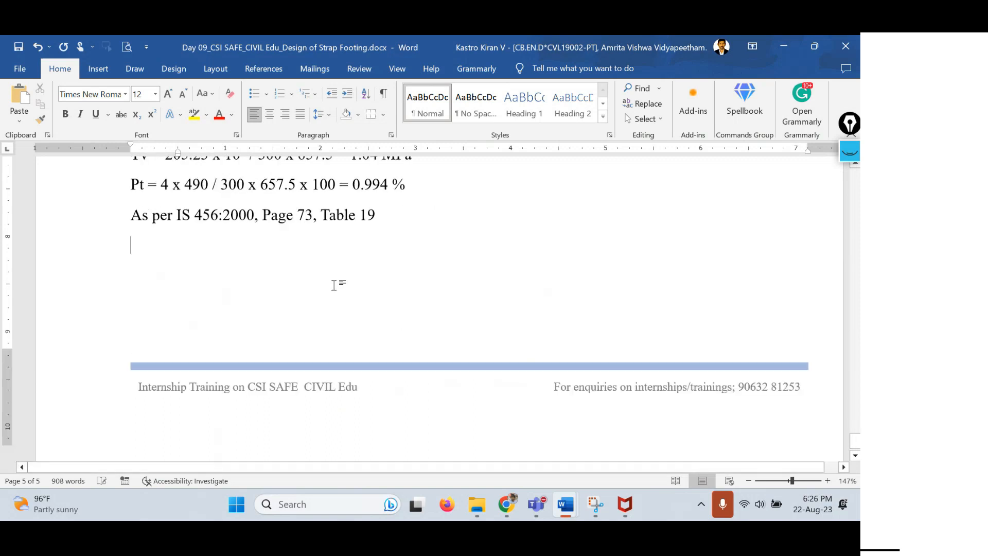
left_click(98, 69)
left_click(95, 108)
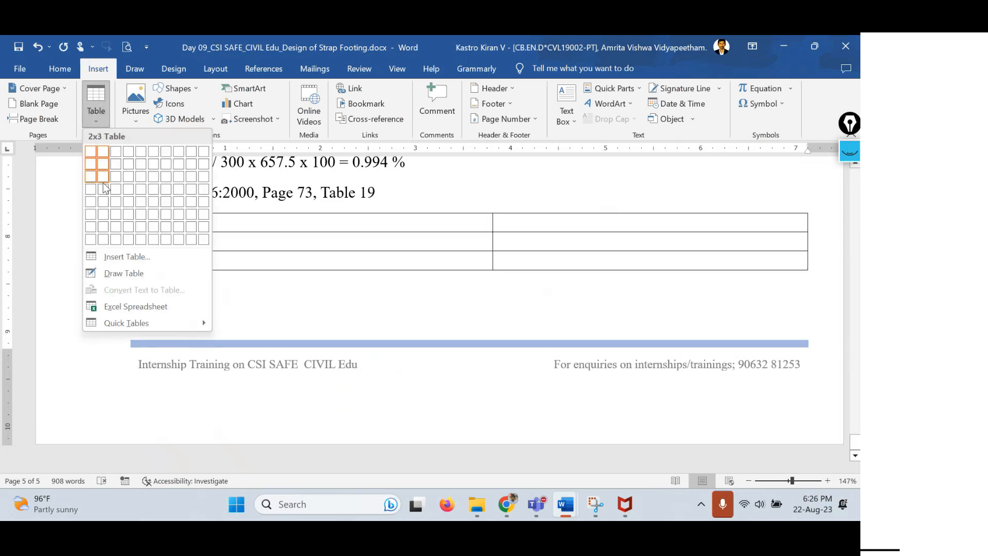
left_click(105, 176)
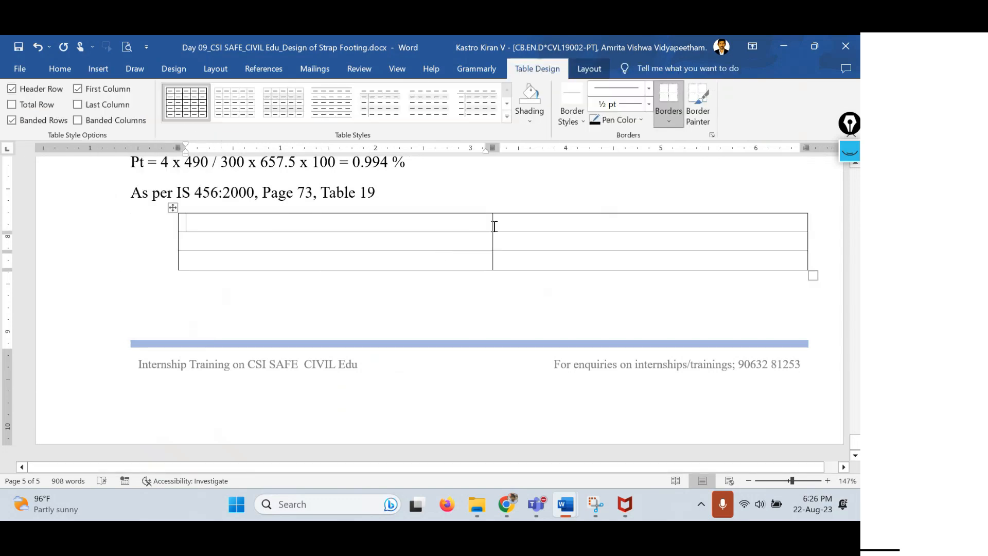
left_click_drag(493, 225, 320, 229)
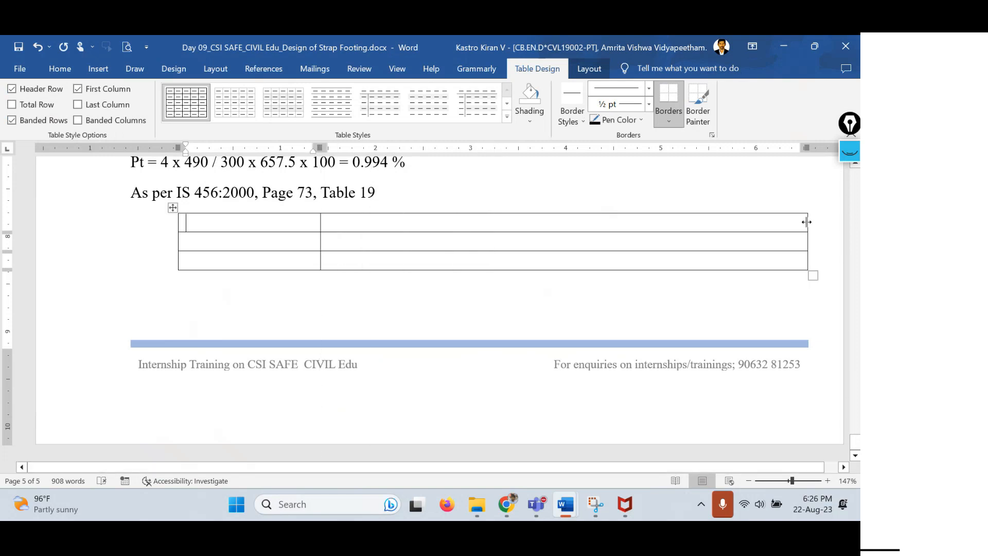
left_click_drag(807, 222, 428, 229)
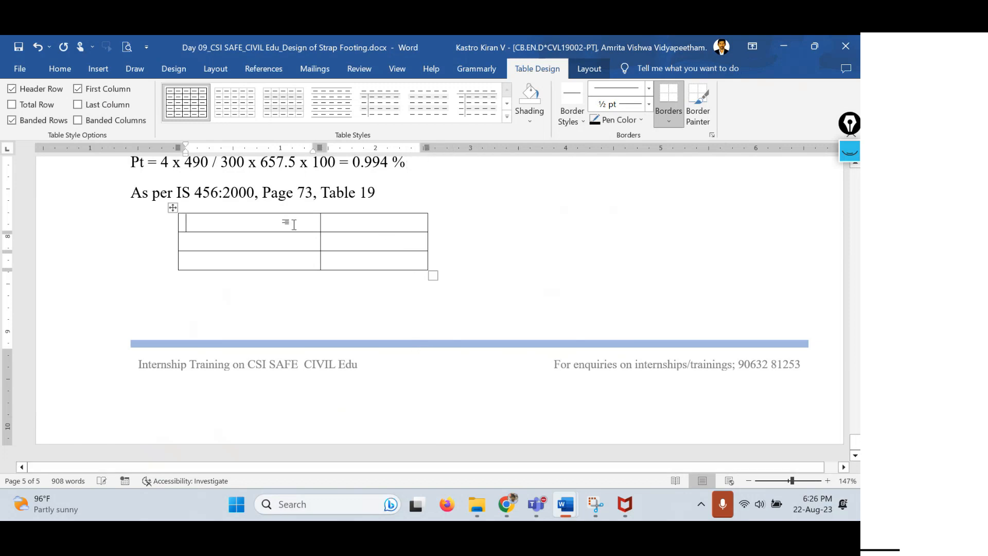
Label the table columns Pt and Tc and fill the row below with 0.750 and 0.560
type("Pt")
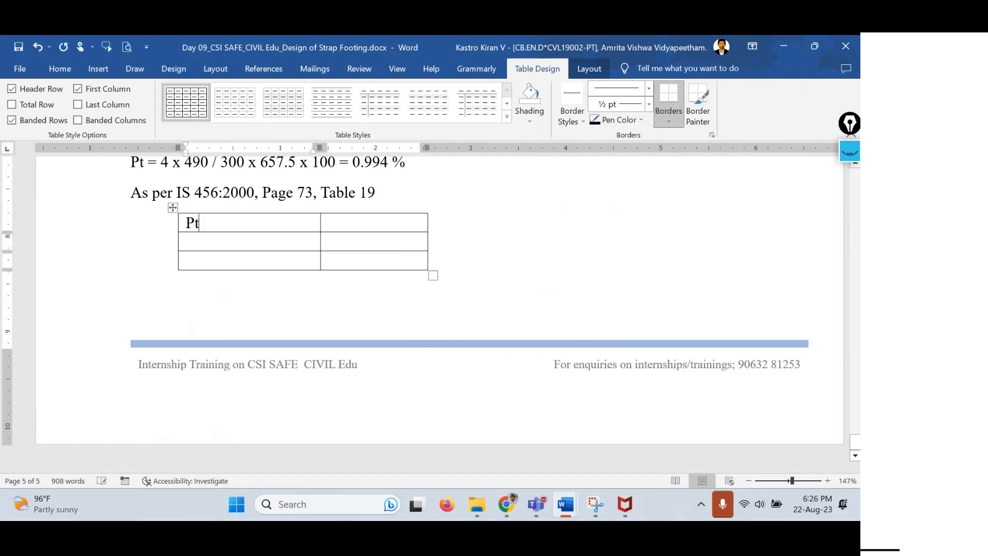
key("Tab")
type("Tc")
key("Down")
key("Left")
type("0.750")
key("Right")
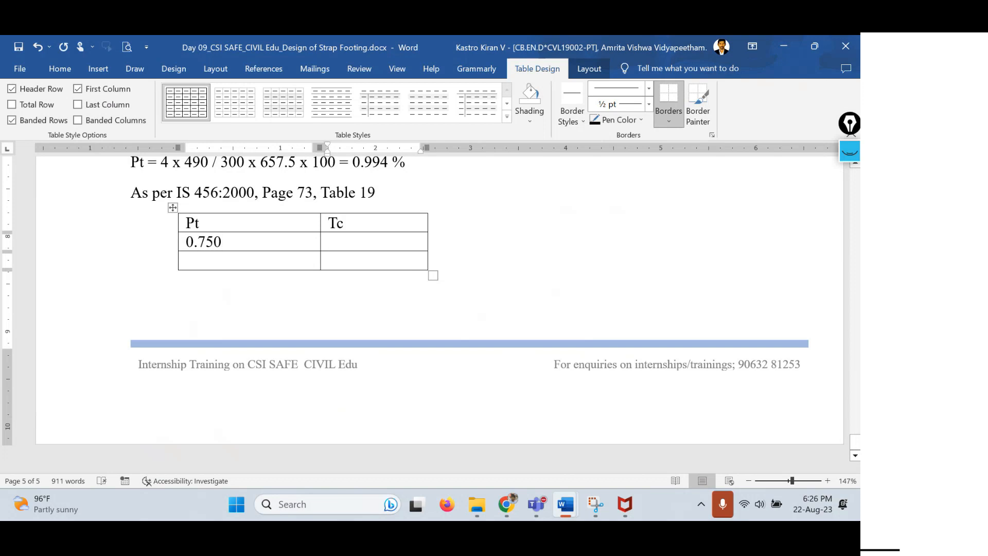
type("0.560")
Fill the table's third row with 0.994 and "?", and add a fourth row with 1 and 0.620
key("Tab")
type("0.994")
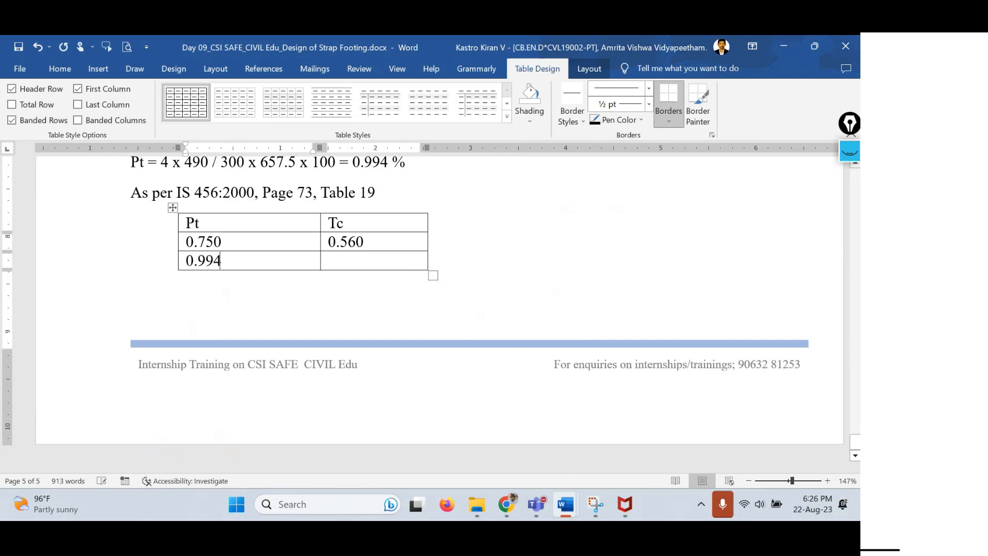
key("Tab")
type("?")
key("Tab")
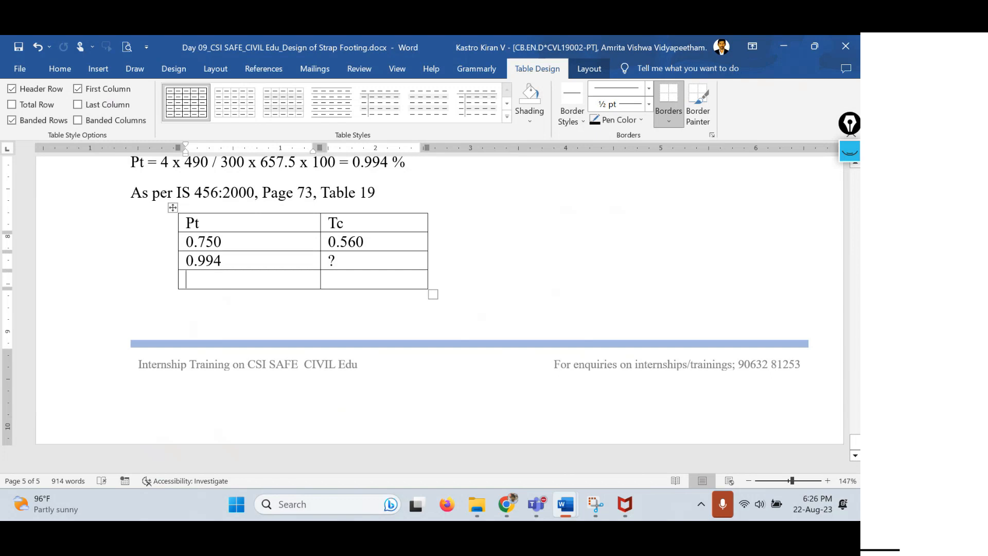
type("0")
key("BackSpace")
type("1")
key("Tab")
type("0.620")
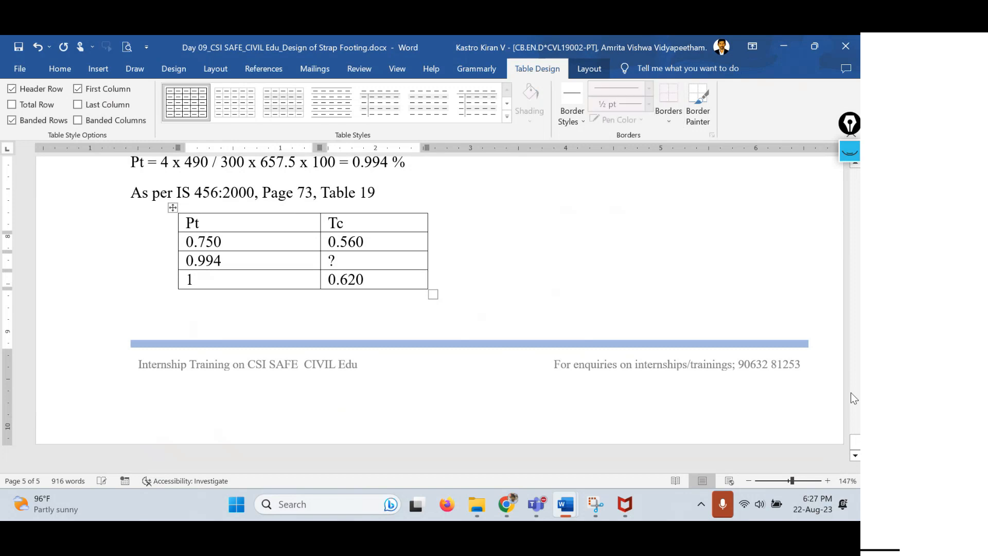
Add the line "Tc = 0.62 MPa" below the table
key("Down")
type("Tc ")
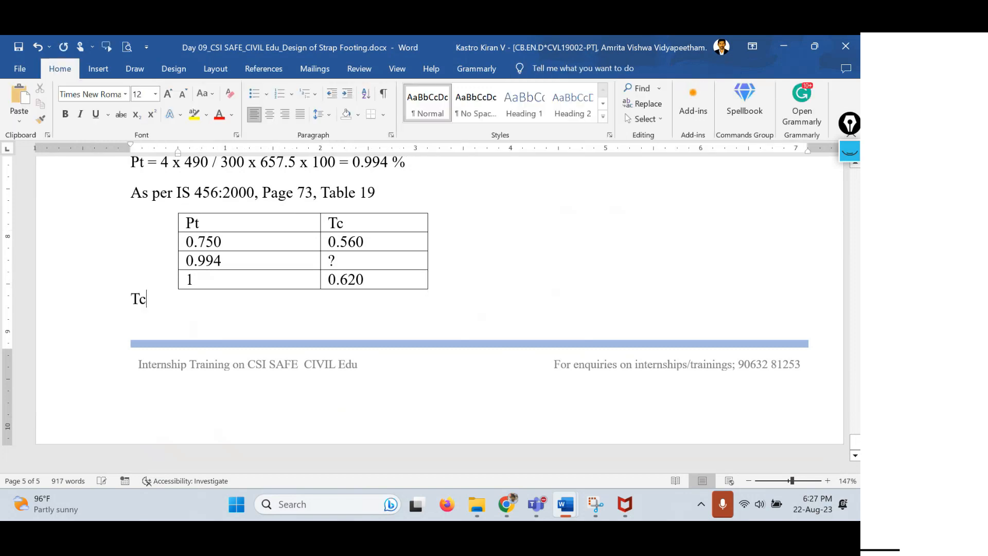
type("= 0.62 MPa")
right_click(855, 261)
left_click(373, 310)
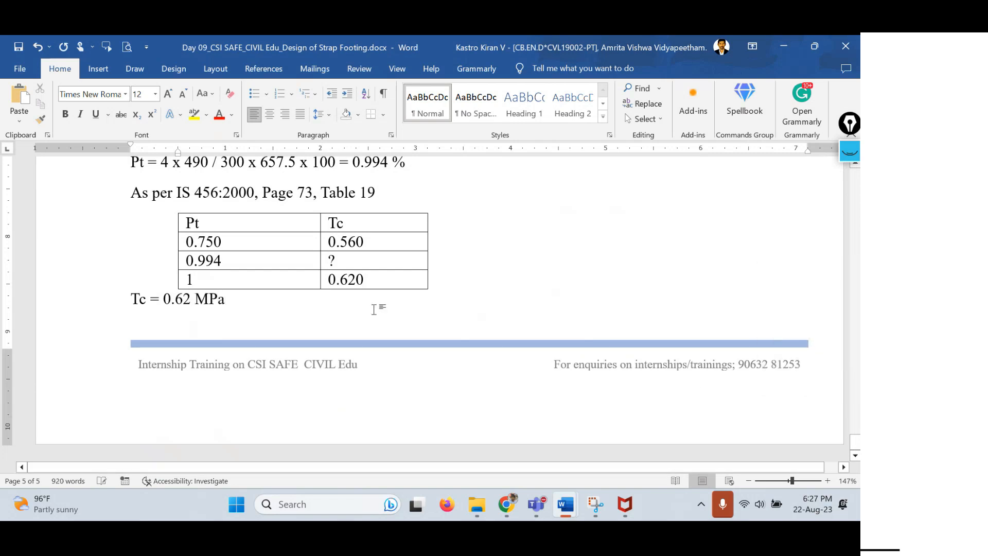
Compare the Tv result with Tc and add the line "Tv > Tc" below the Tc value
scroll(293, 309, "up", 1)
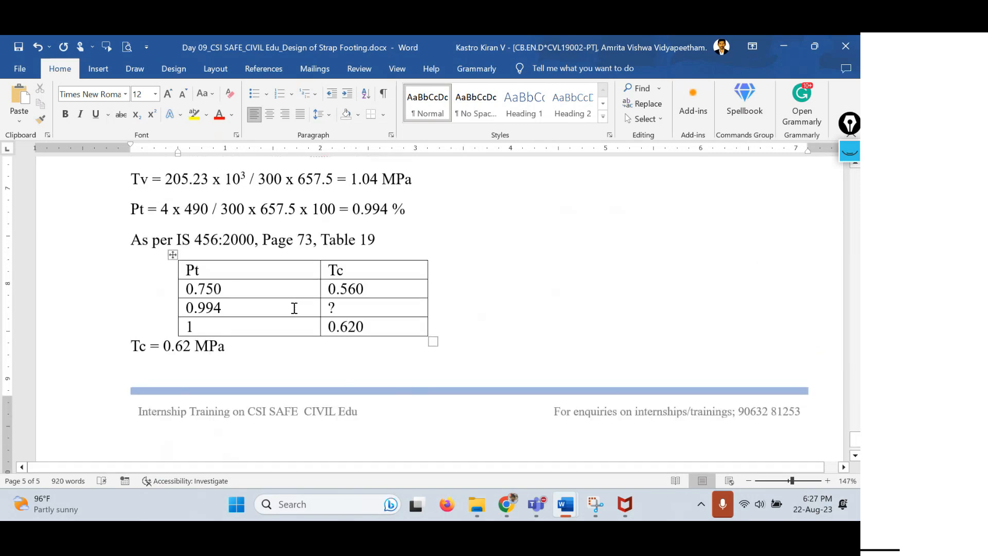
left_click_drag(433, 178, 354, 181)
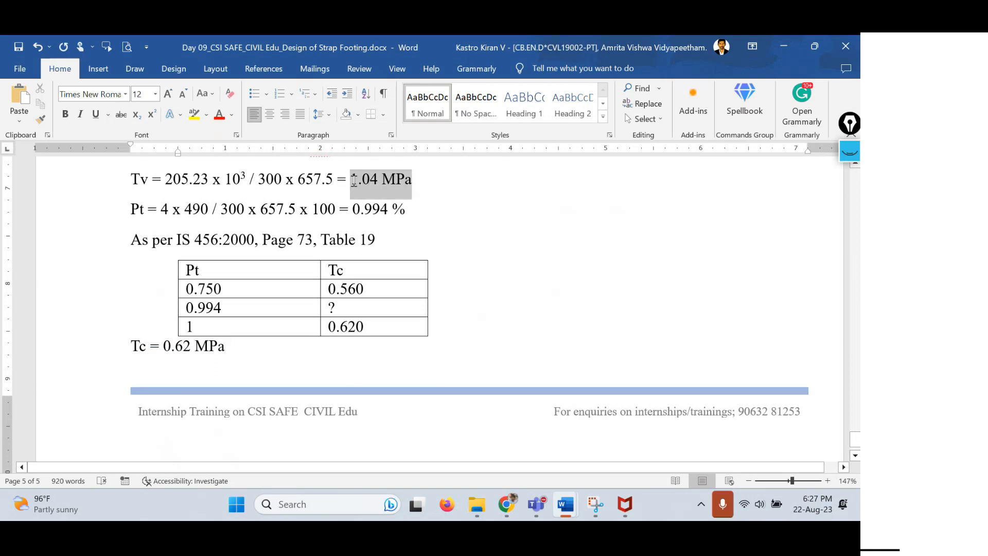
left_click_drag(230, 346, 155, 370)
left_click(303, 364)
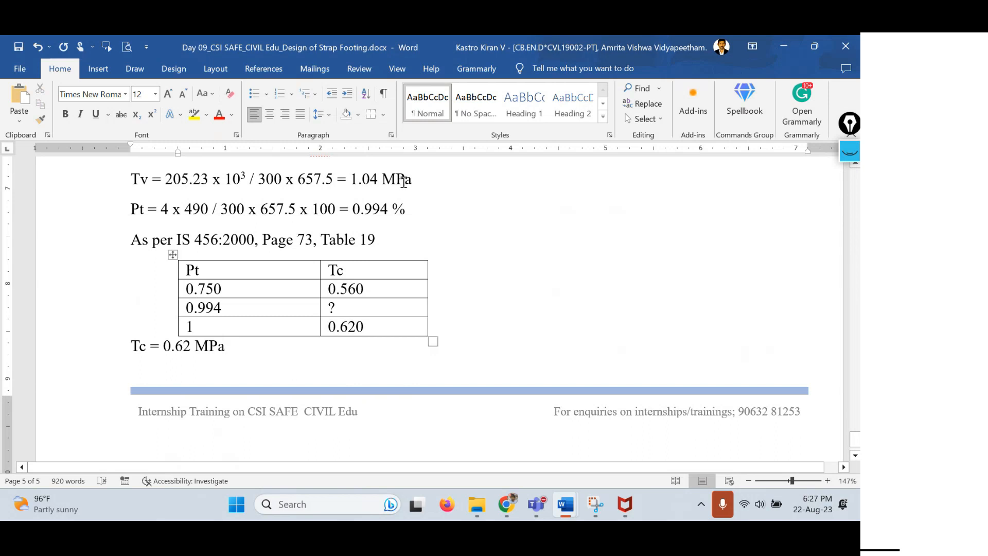
left_click(438, 178)
left_click_drag(412, 178, 339, 179)
left_click(250, 344)
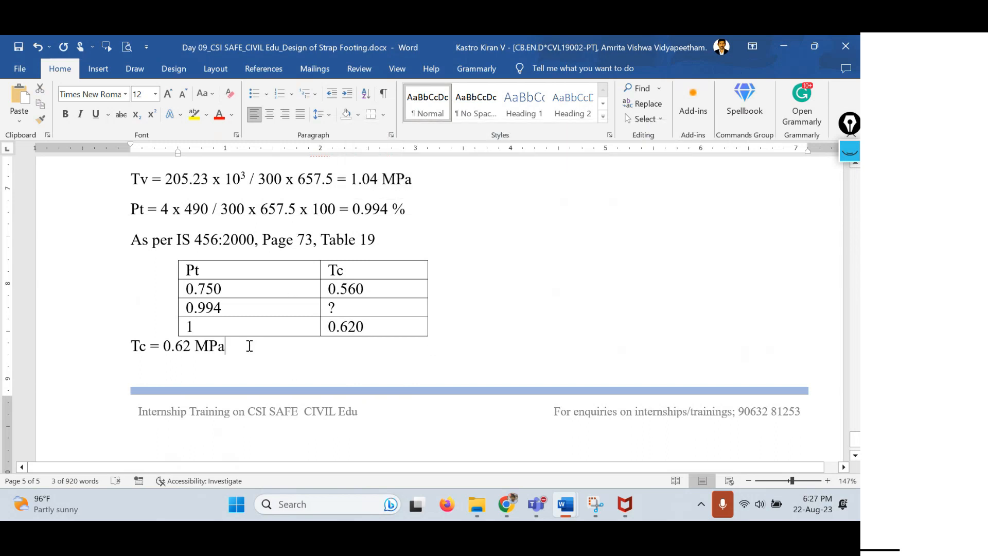
key("Return")
type("T")
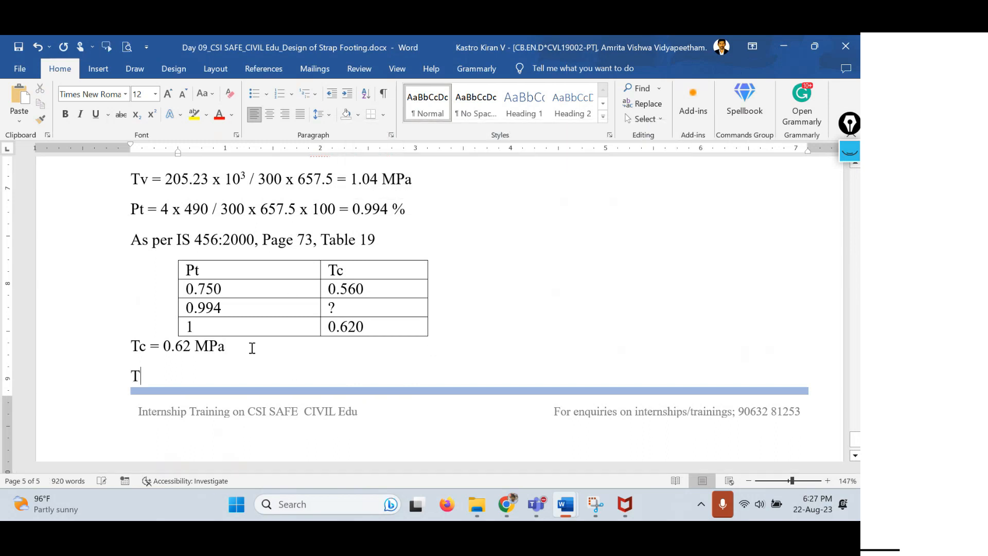
type("v .")
type(" T")
key("BackSpace")
key("BackSpace")
key("BackSpace")
type("> T")
type("c")
Complete the Tv > Tc line with "Hence provide shear rein. in the form of stirrups"
type(" (N")
key("BackSpace")
key("BackSpace")
type("Hence ")
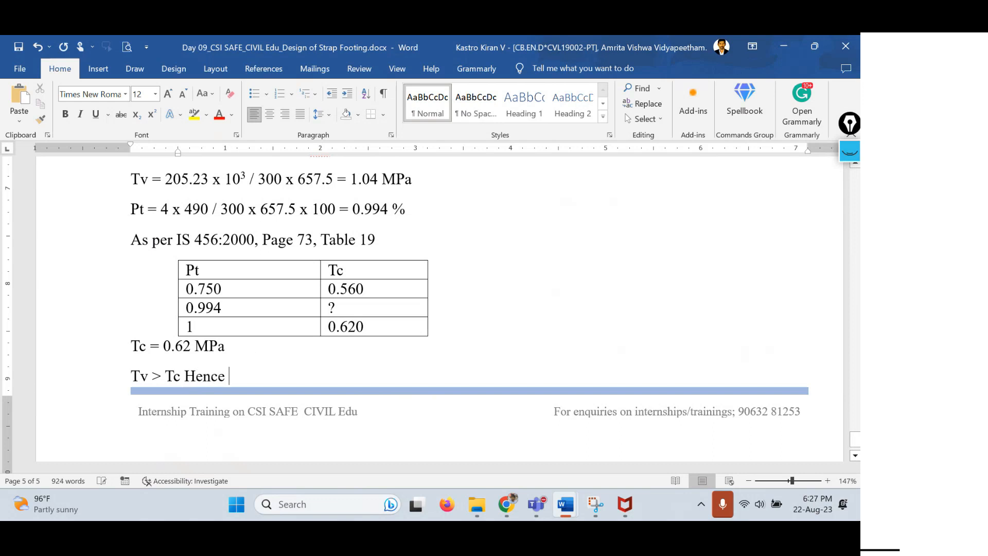
type("provide shear")
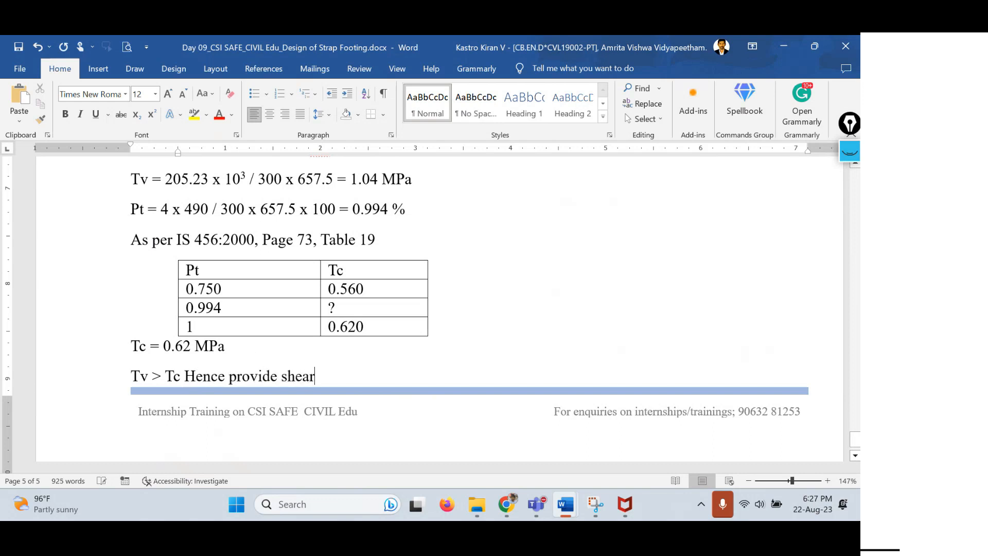
type(" rein. in the form ")
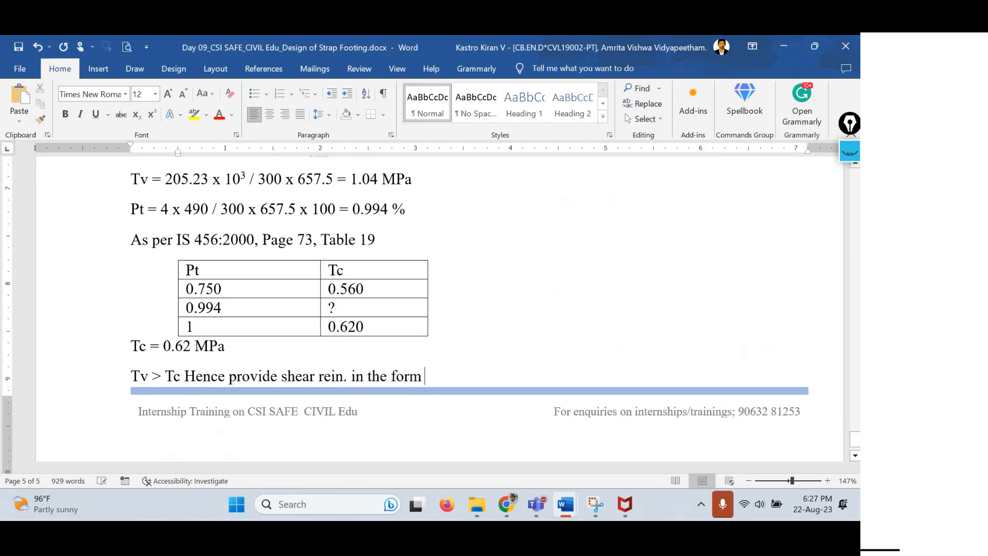
type("of stirrups")
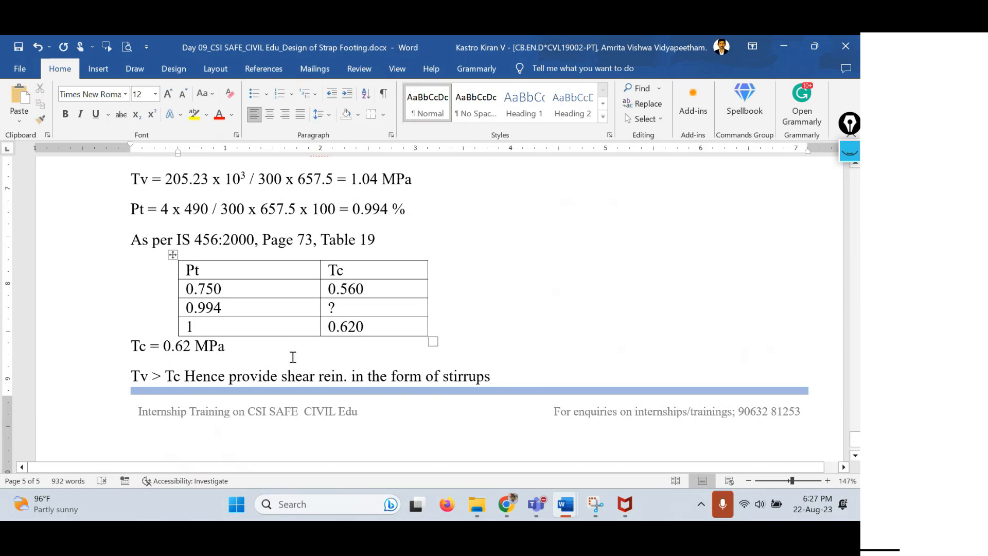
Start a new line after the stirrups statement with the equation "Vus = Vu – Vuc"
scroll(319, 355, "down", 1)
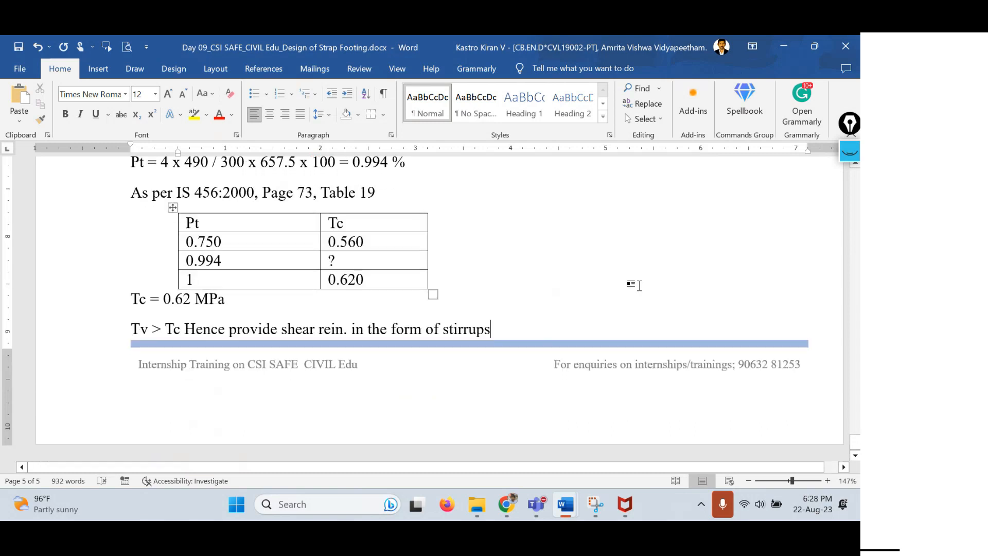
key("Return")
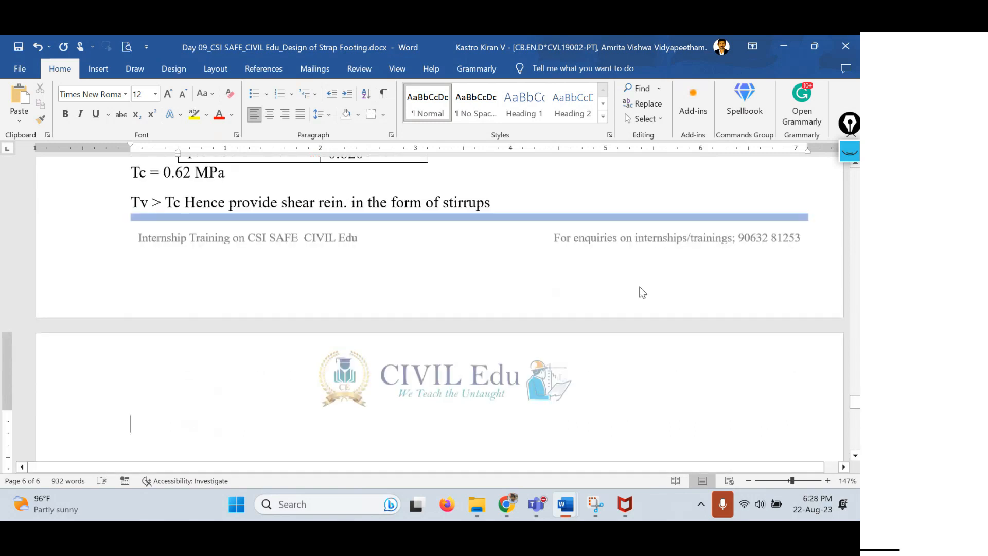
scroll(474, 270, "down", 4)
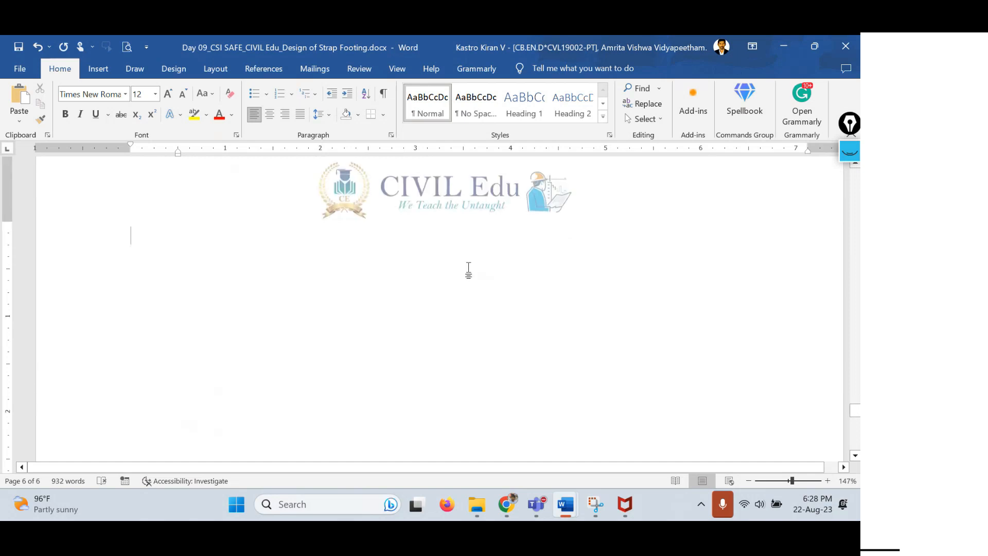
type("Vus")
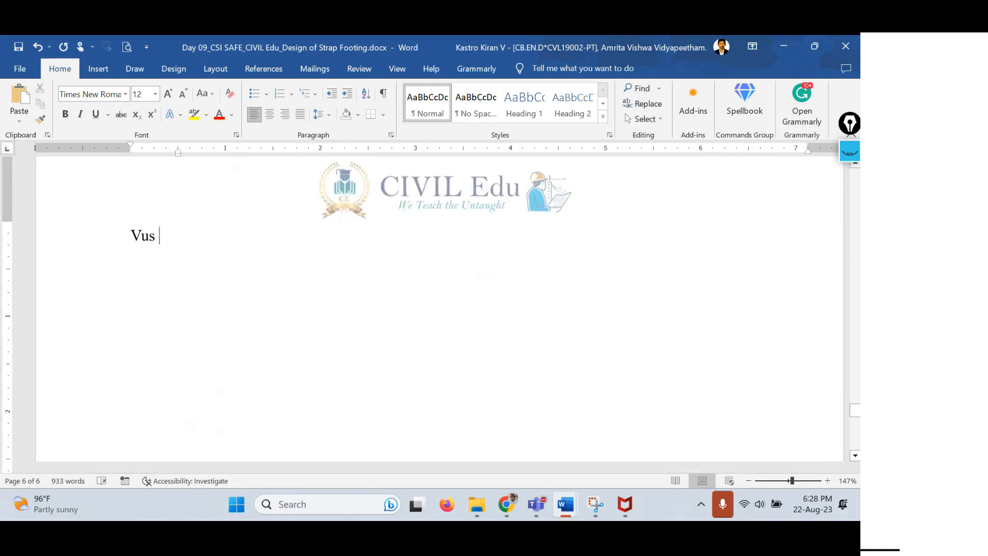
type(" = Vu - Vuc")
Look up Vu in the shear design section and extend the Vus equation with "= 205.23 -"
scroll(408, 349, "up", 5)
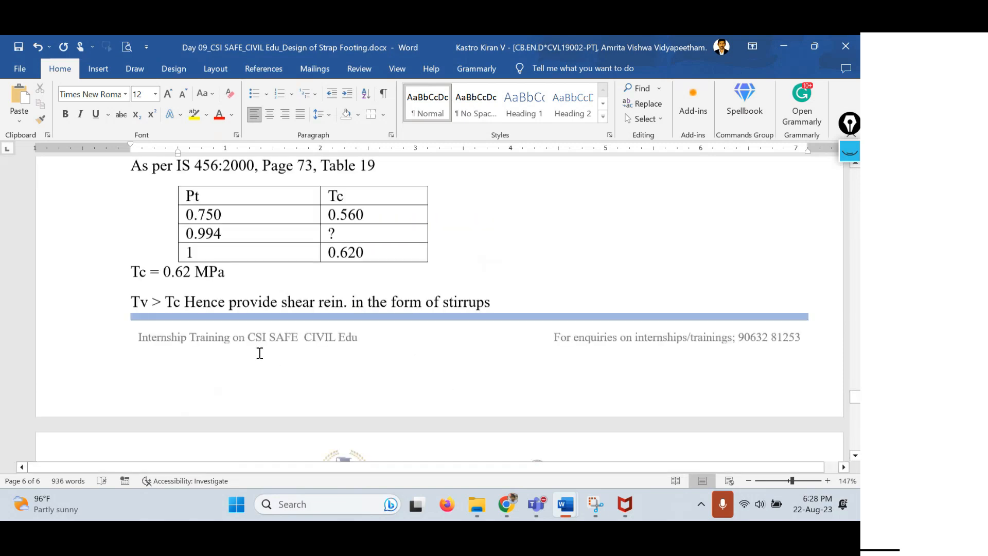
scroll(260, 353, "up", 6)
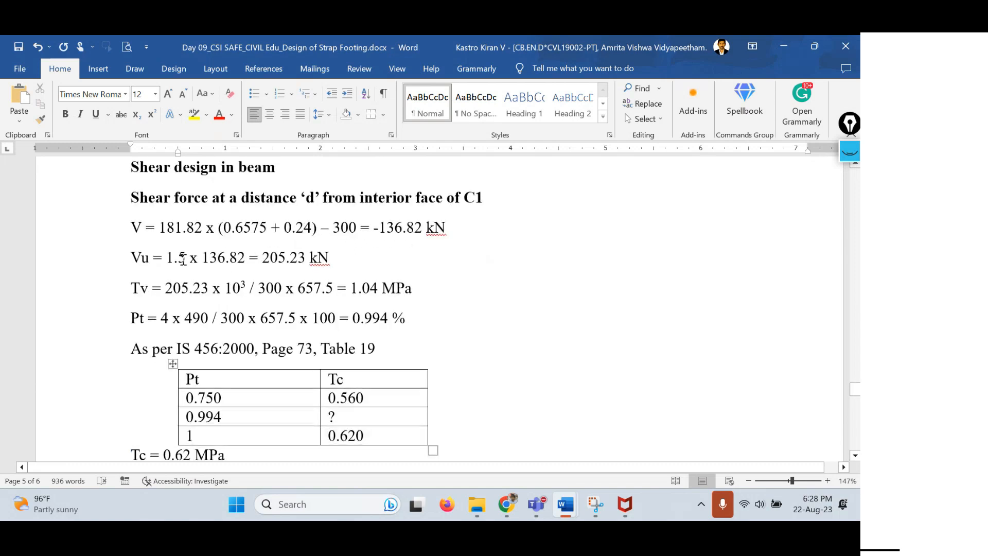
left_click_drag(368, 261, 229, 260)
scroll(183, 353, "down", 8)
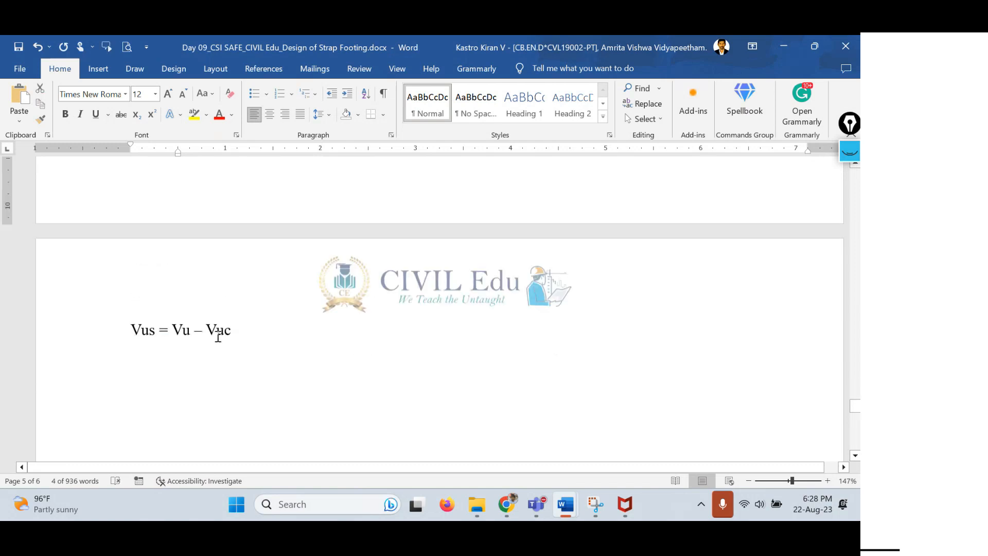
left_click(262, 334)
type("= ")
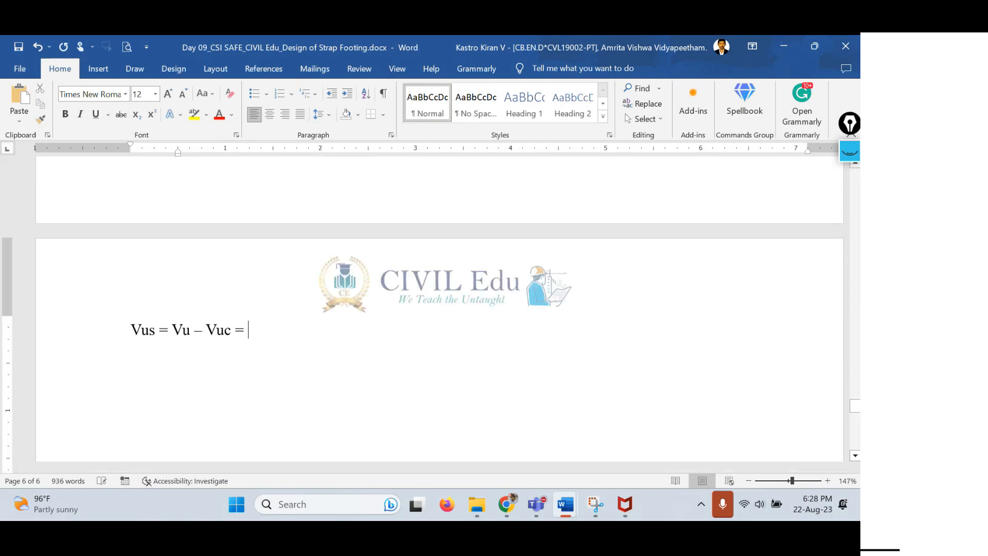
type("205.23 -")
Look up Tc below the table and extend the Vus equation with "(0.62 x 300"
scroll(332, 342, "up", 1)
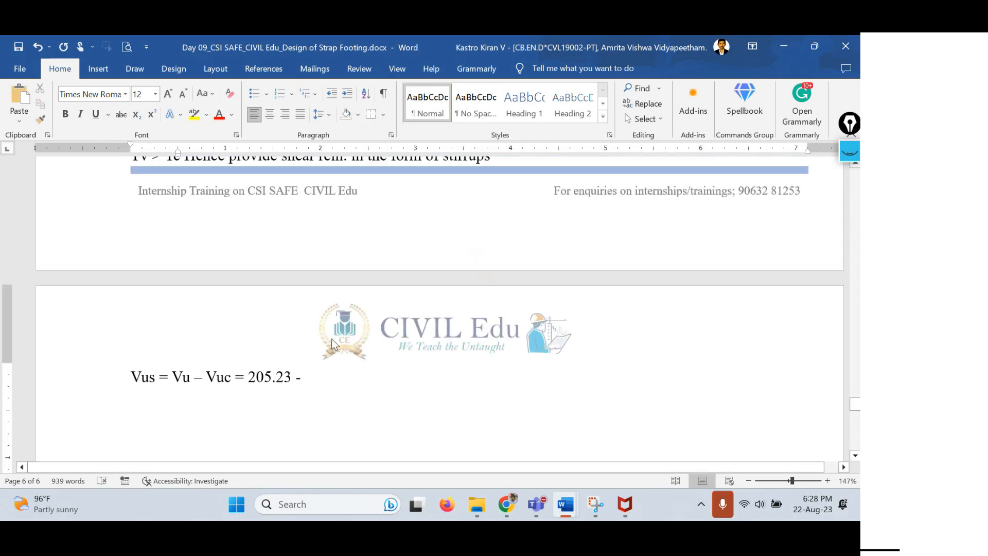
scroll(332, 342, "up", 4)
left_click_drag(162, 315, 225, 315)
scroll(435, 355, "down", 5)
left_click(333, 274)
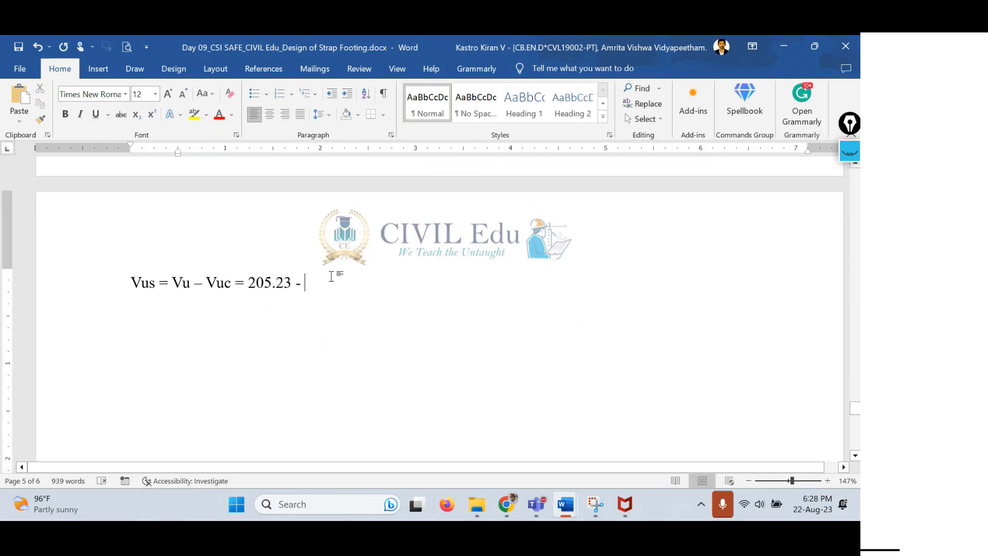
type("(0.6")
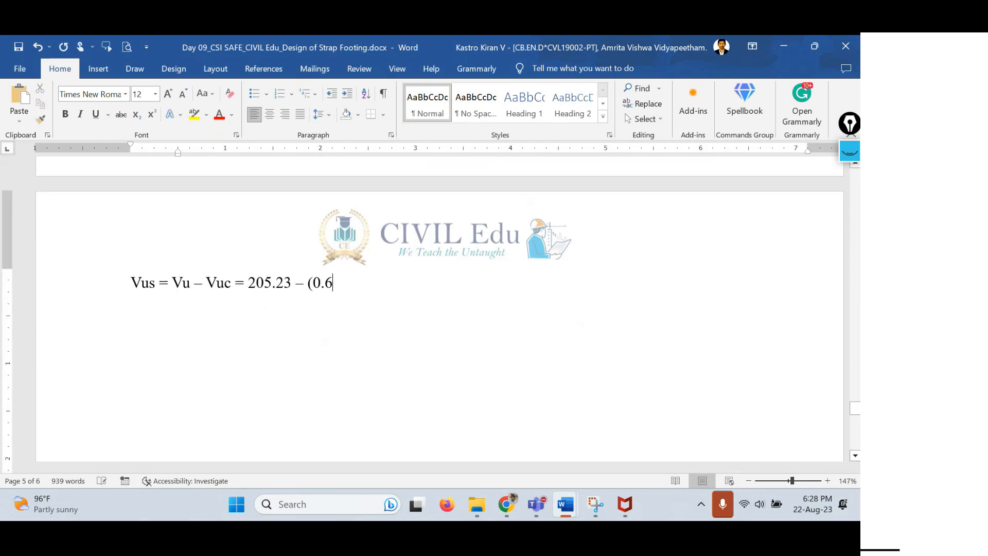
type("2 x 3000")
key("BackSpace")
Complete the bracketed Vuc term in the Vus equation with "x 657.5)"
type("x 65")
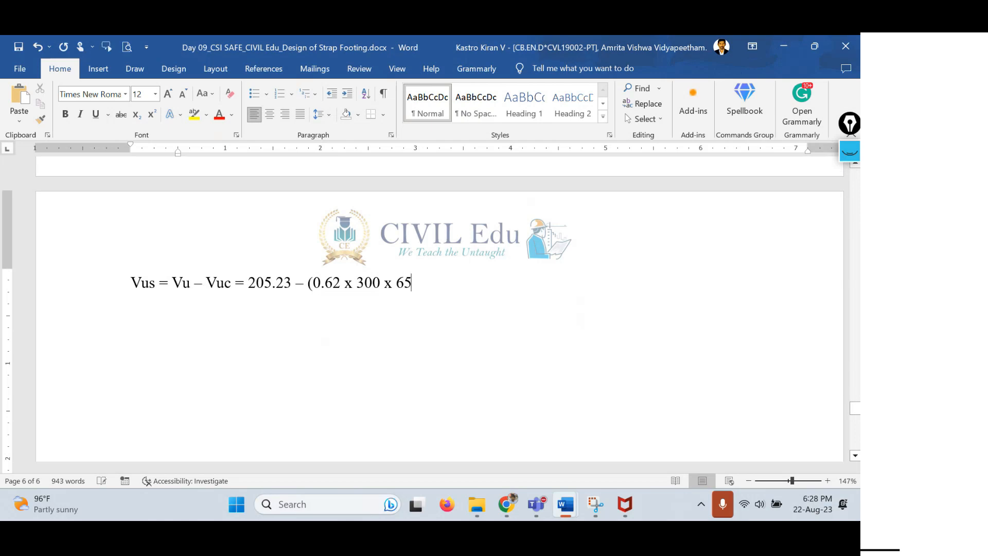
type("7.")
scroll(341, 259, "up", 8)
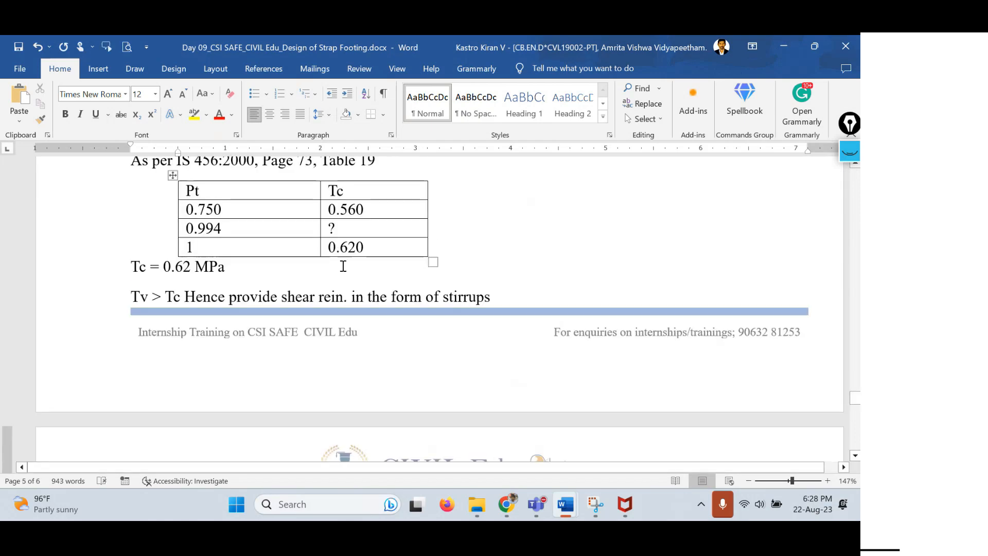
scroll(392, 320, "down", 7)
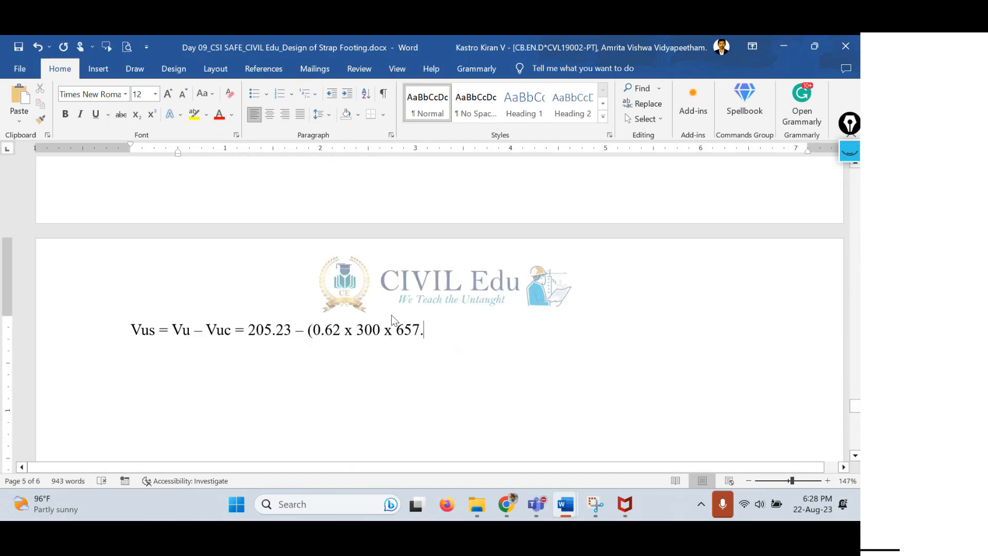
type("5")
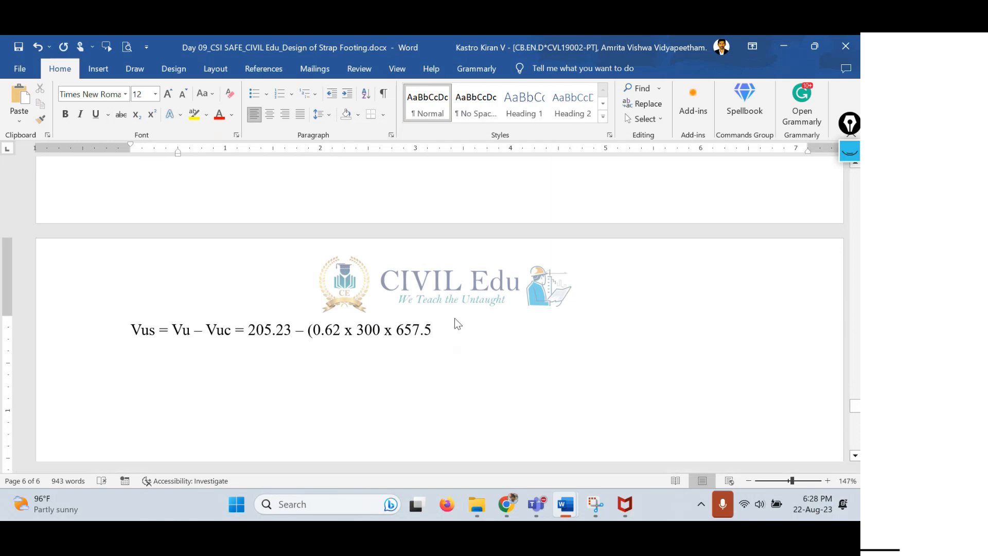
type(")")
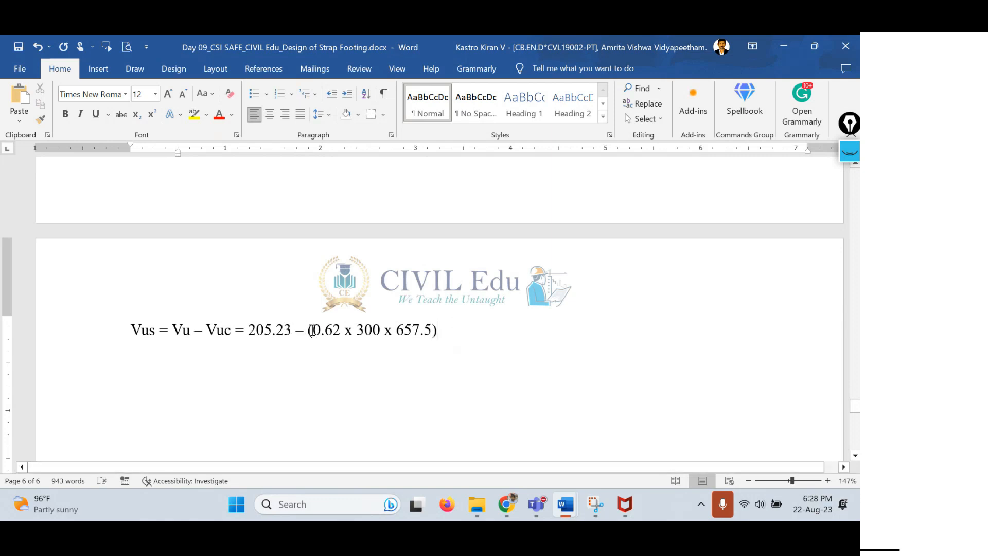
Check the bracketed term and finish the Vus equation with the result "= 89.93 kN"
left_click_drag(308, 330, 433, 331)
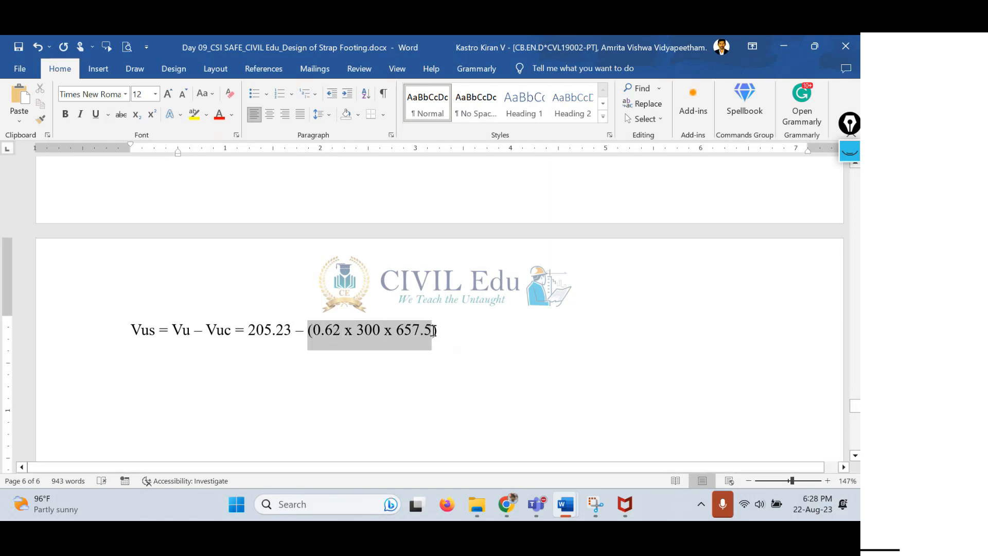
left_click(504, 342)
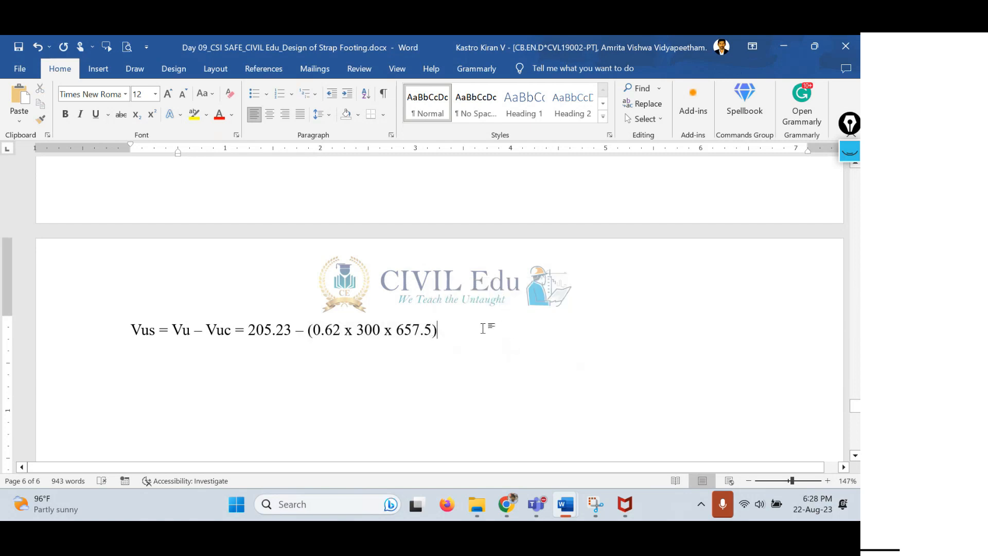
type("= ")
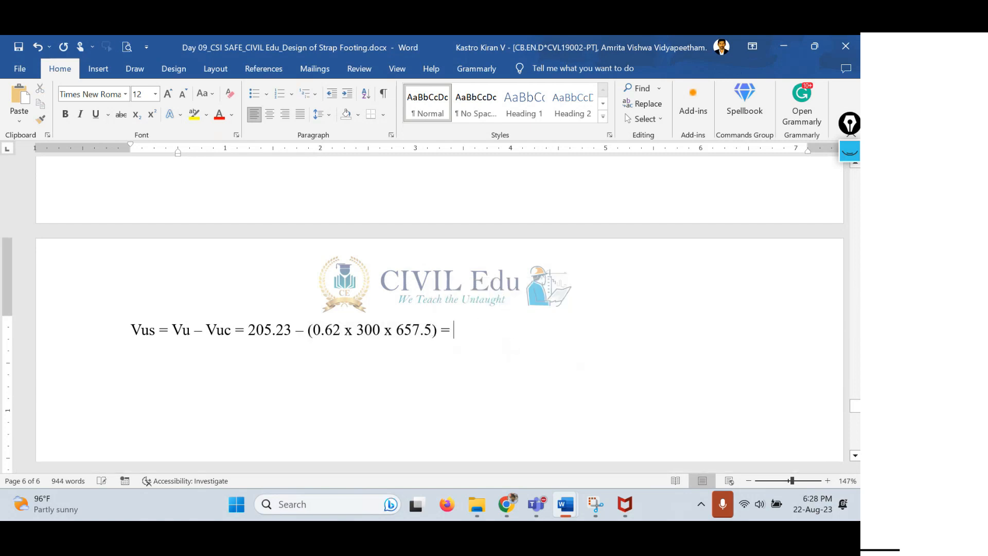
type("89.93 kN")
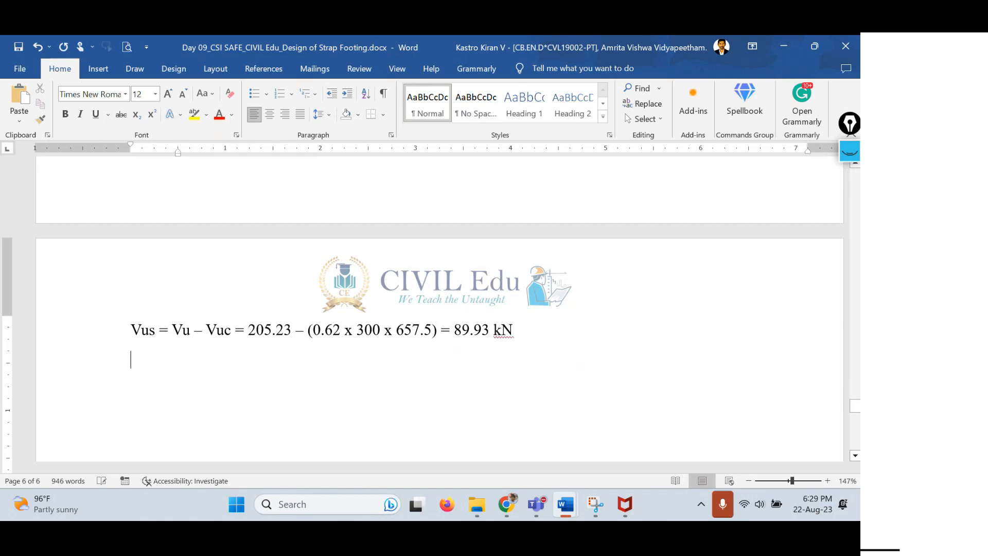
Add a line below the Vus equation reading "Provide 2 legged stirrup"
key("Return")
type("provide 2 legged sti")
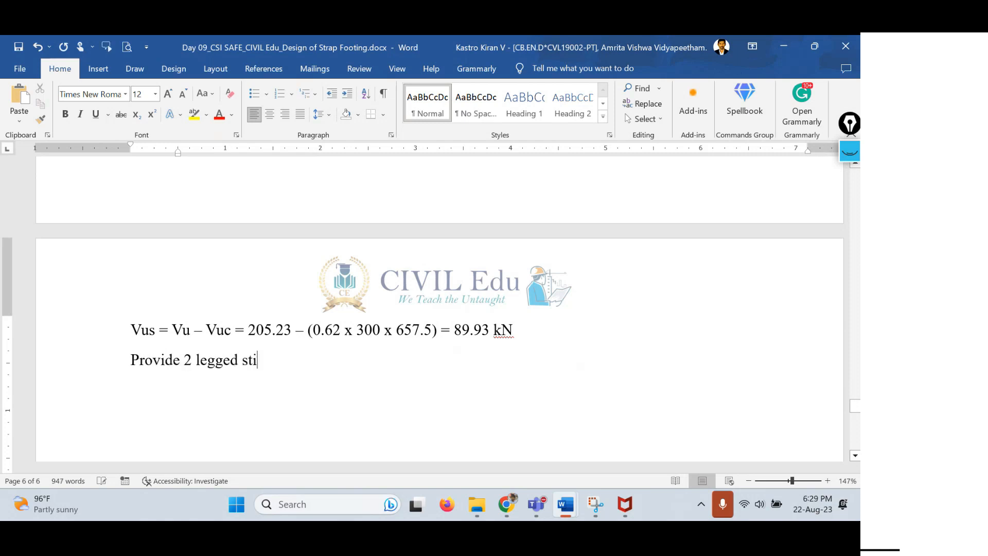
type("rrup")
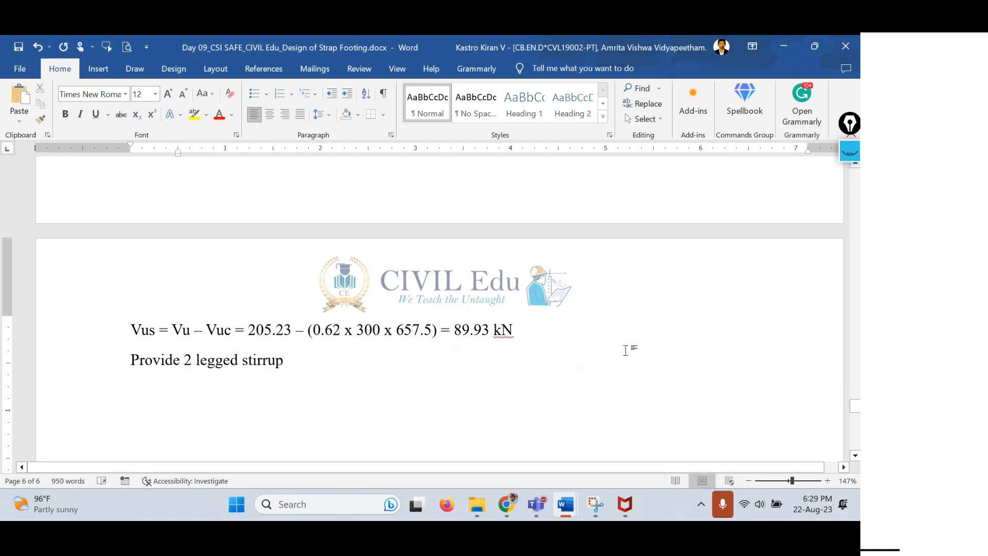
Sketch a closed two-legged stirrup beside the notes with the screen annotation pen and clear the drawing
scroll(627, 349, "down", 3)
scroll(801, 225, "up", 1)
left_click(850, 152)
left_click(848, 191)
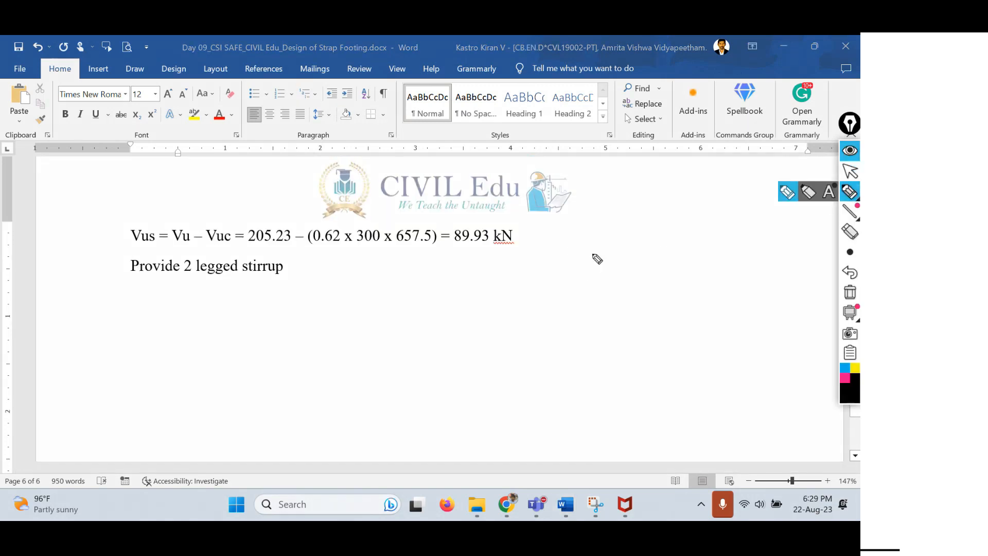
mouse_move(644, 241)
left_mouse_down()
mouse_move(598, 242)
mouse_move(602, 391)
mouse_move(755, 393)
mouse_move(752, 232)
mouse_move(588, 233)
mouse_move(583, 283)
left_mouse_up()
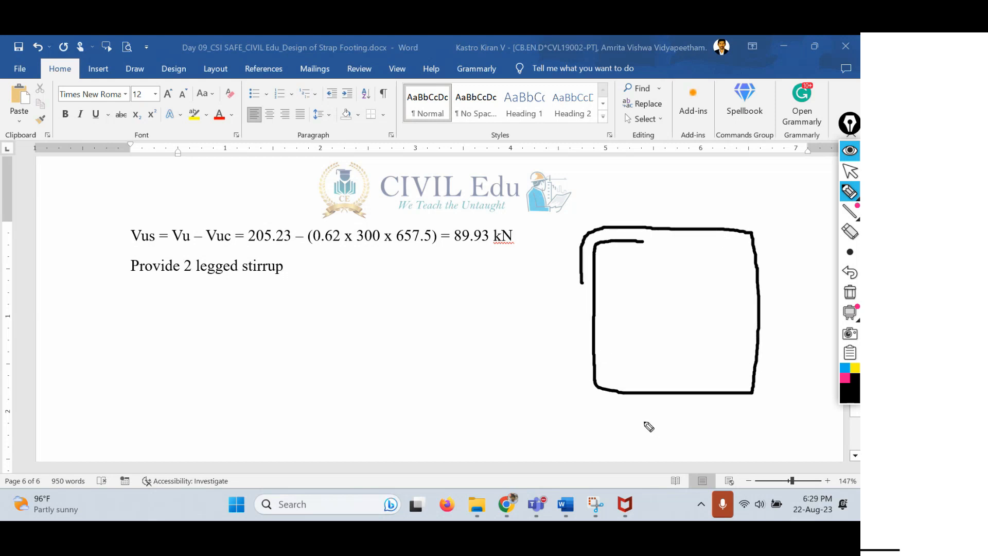
left_click(851, 293)
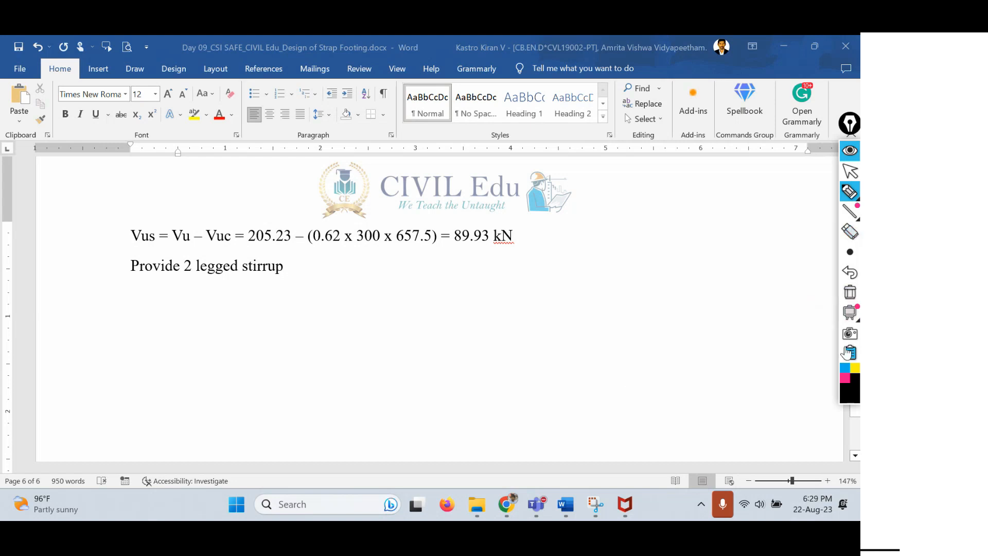
left_click(850, 172)
Extend the 2 legged stirrup line with "of dia 8 mm"
left_click(311, 278)
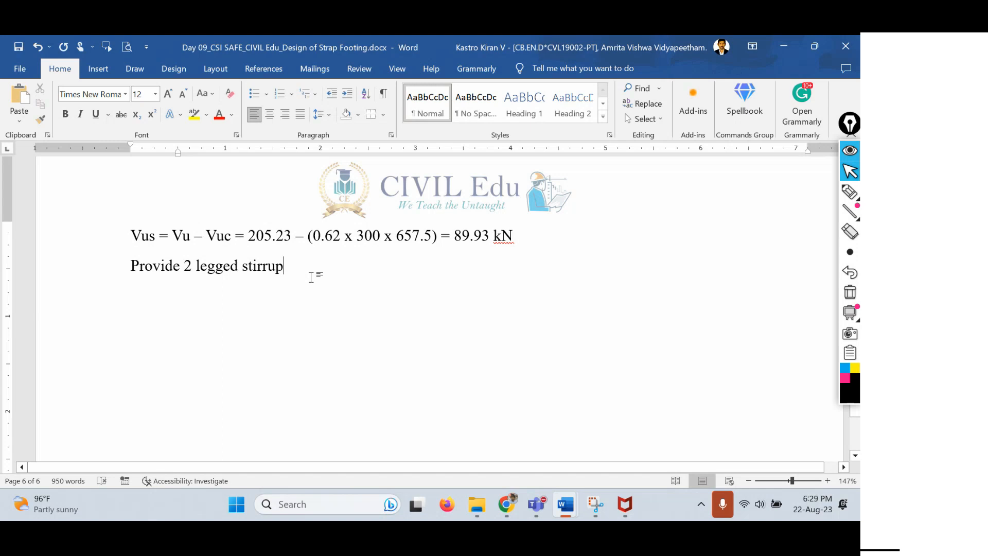
type("of ")
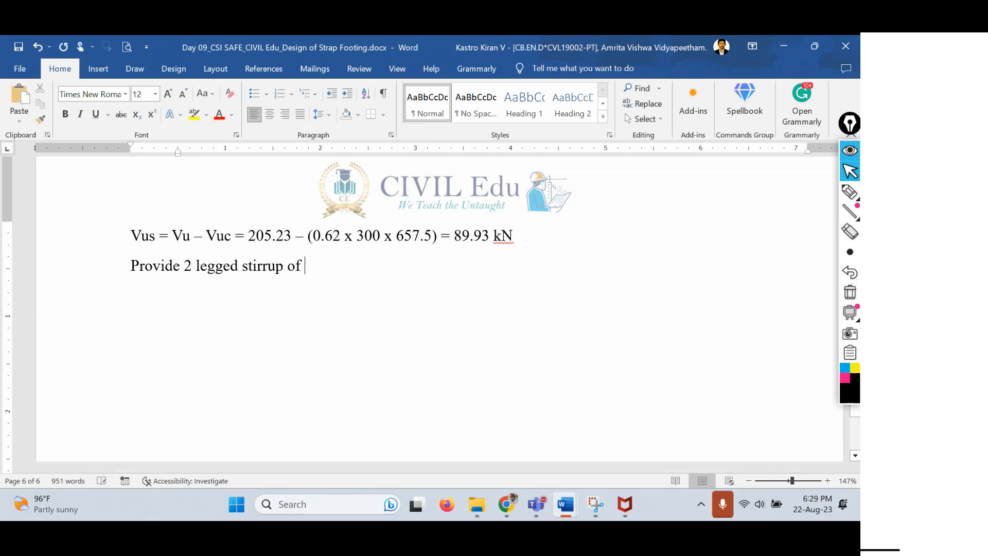
type("dia 8 mm")
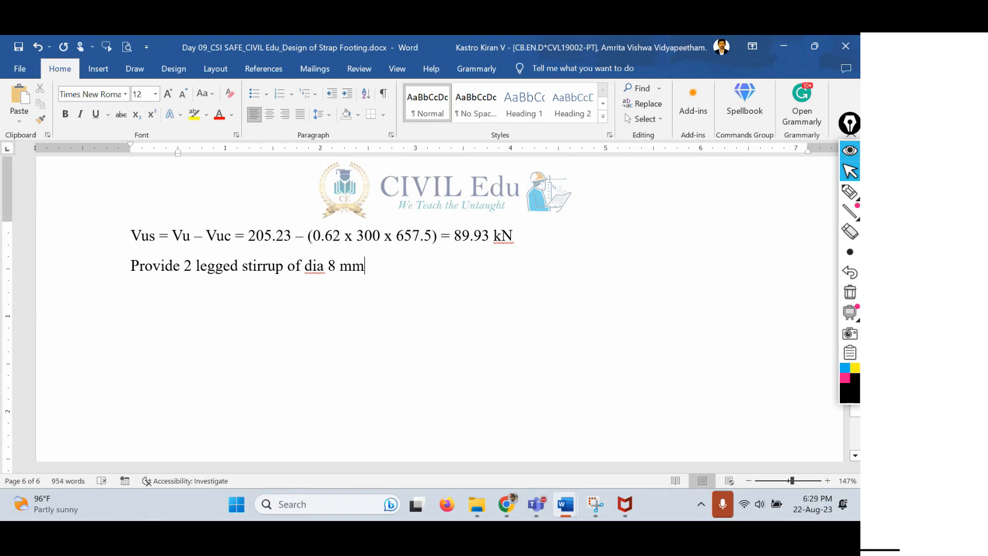
Add a new line reading "Area of one stirrup with two legs = 100 mm2"
key("Return")
type("area of ")
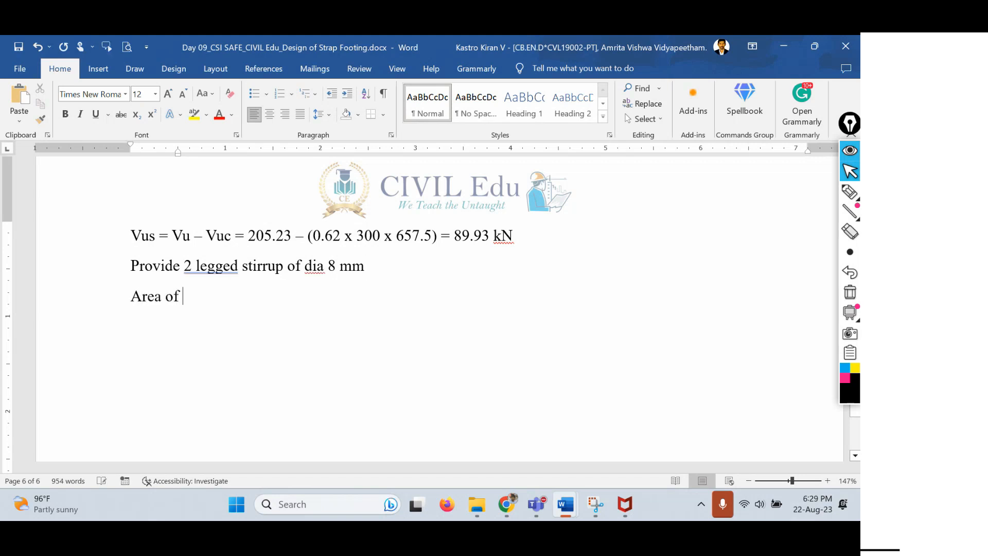
type("one stipp")
type("ru")
key("BackSpace")
key("BackSpace")
key("BackSpace")
key("BackSpace")
type("rrup with ")
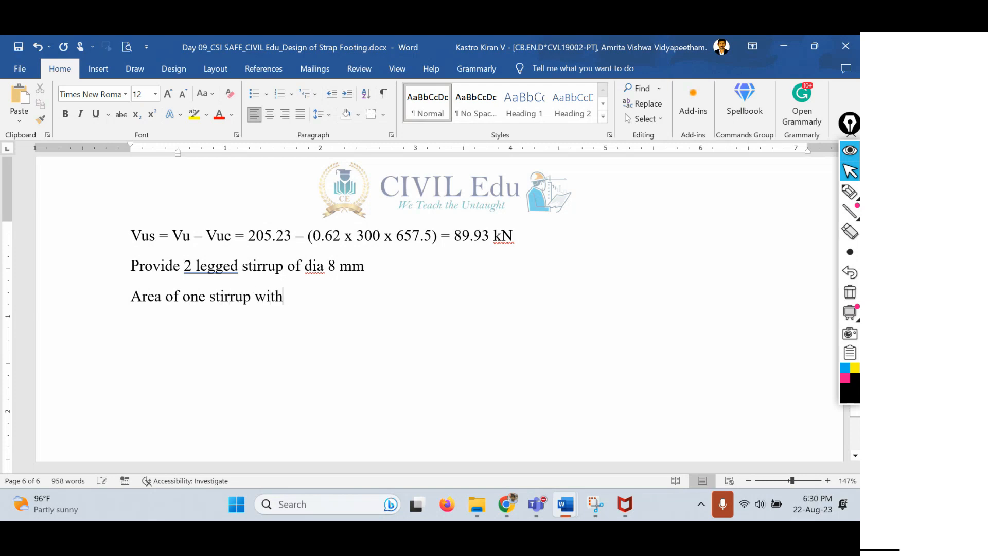
type("two legs = 100 mm2")
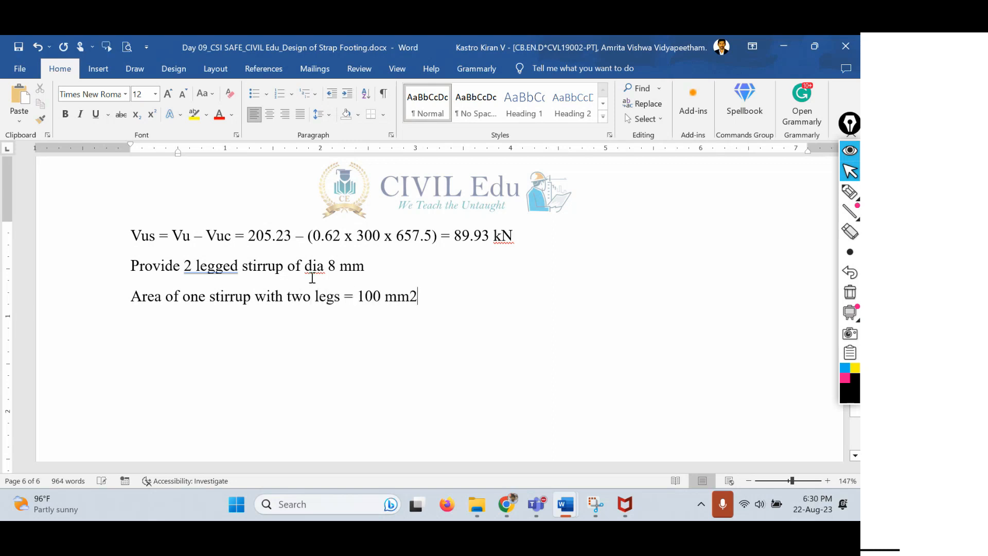
Format the 2 of "mm2" in the stirrup area line as superscript
key("shift+Left")
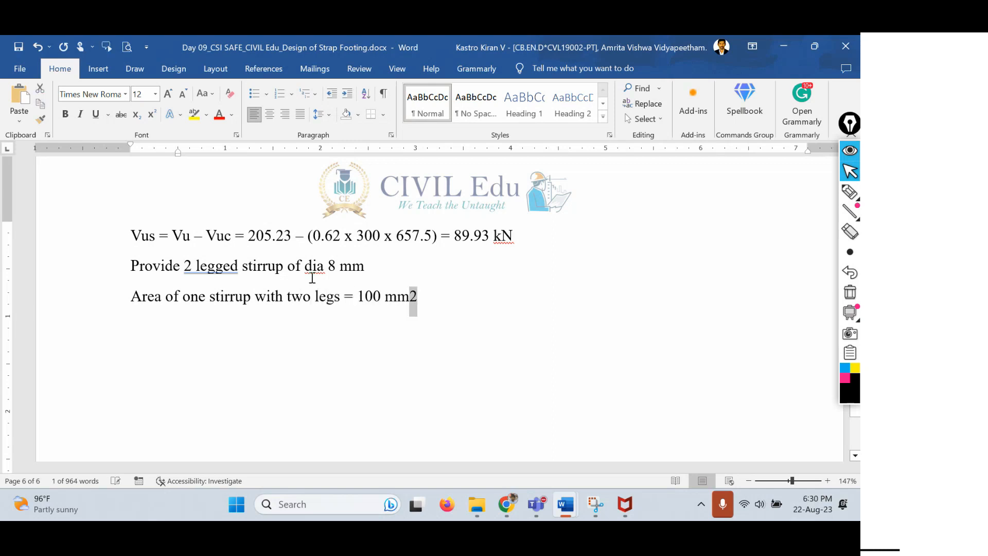
key("ctrl+shift+equal")
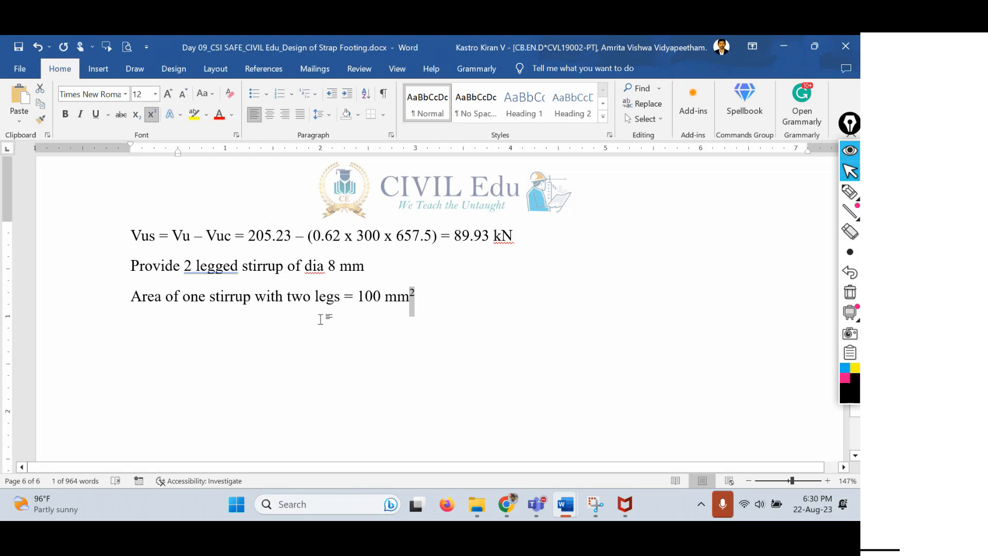
left_click(453, 312)
Start a new line in normal, non-superscript text with the stirrup spacing equation "Spacing, S = 0.87"
key("Return")
key("ctrl+shift+equal")
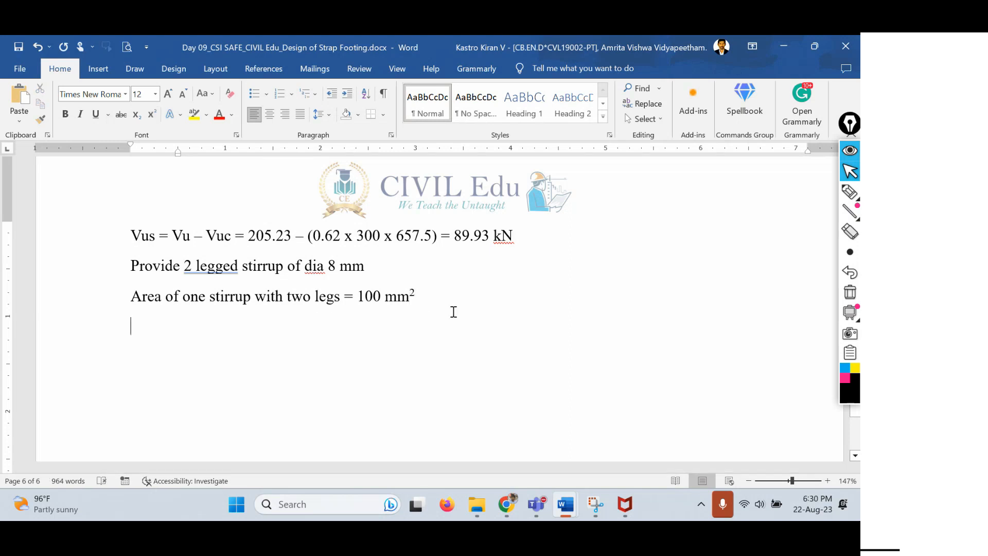
type("Spacing")
key("BackSpace")
type(", S")
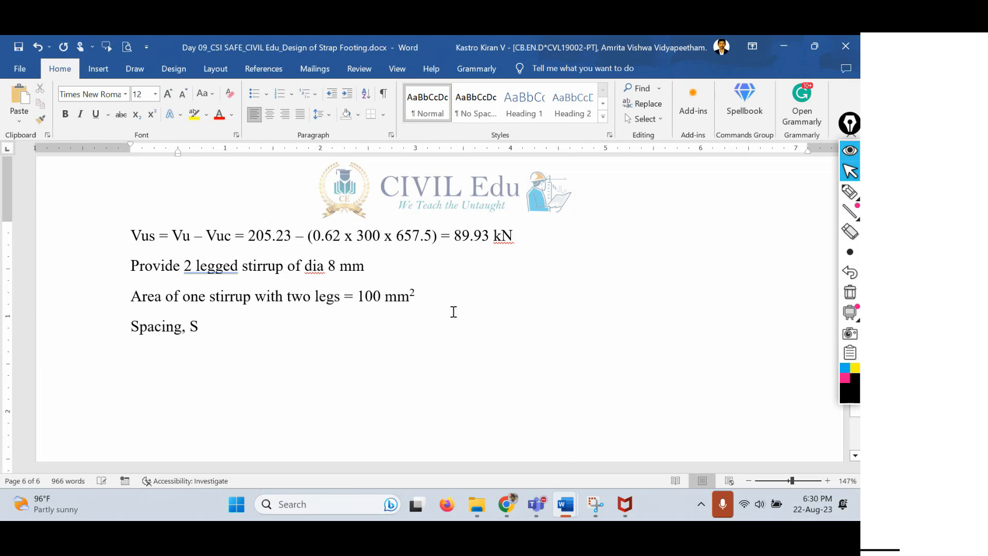
type(" = 0.876")
key("BackSpace")
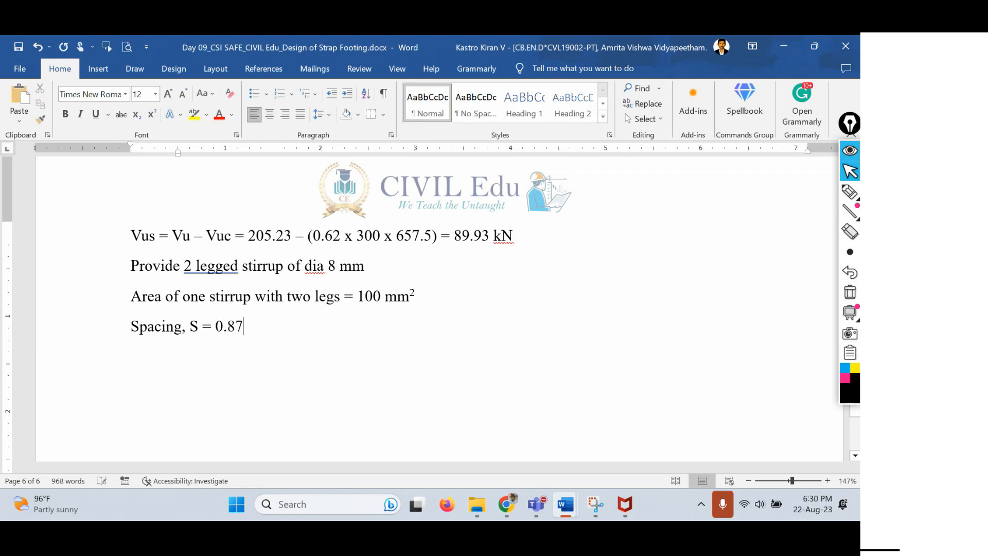